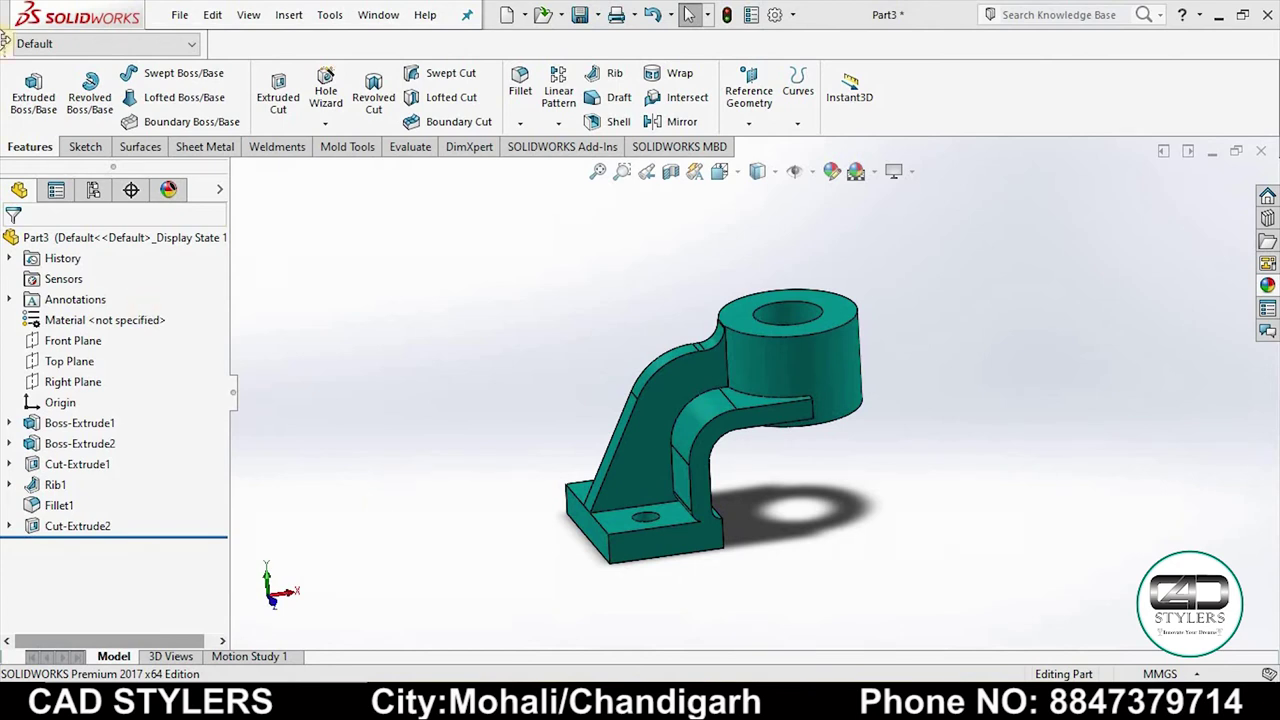
Orbit the reference part to inspect its rib and boss, then review the exercise drawing.
mouse_move(607, 331)
middle_down()
mouse_move(729, 490)
mouse_move(571, 357)
mouse_move(540, 477)
mouse_move(809, 471)
mouse_move(822, 430)
mouse_move(846, 423)
mouse_move(849, 446)
mouse_move(743, 393)
mouse_move(720, 358)
mouse_move(686, 408)
mouse_move(690, 368)
mouse_move(776, 437)
mouse_move(700, 363)
mouse_move(654, 382)
middle_up()
click(678, 376)
key(Escape)
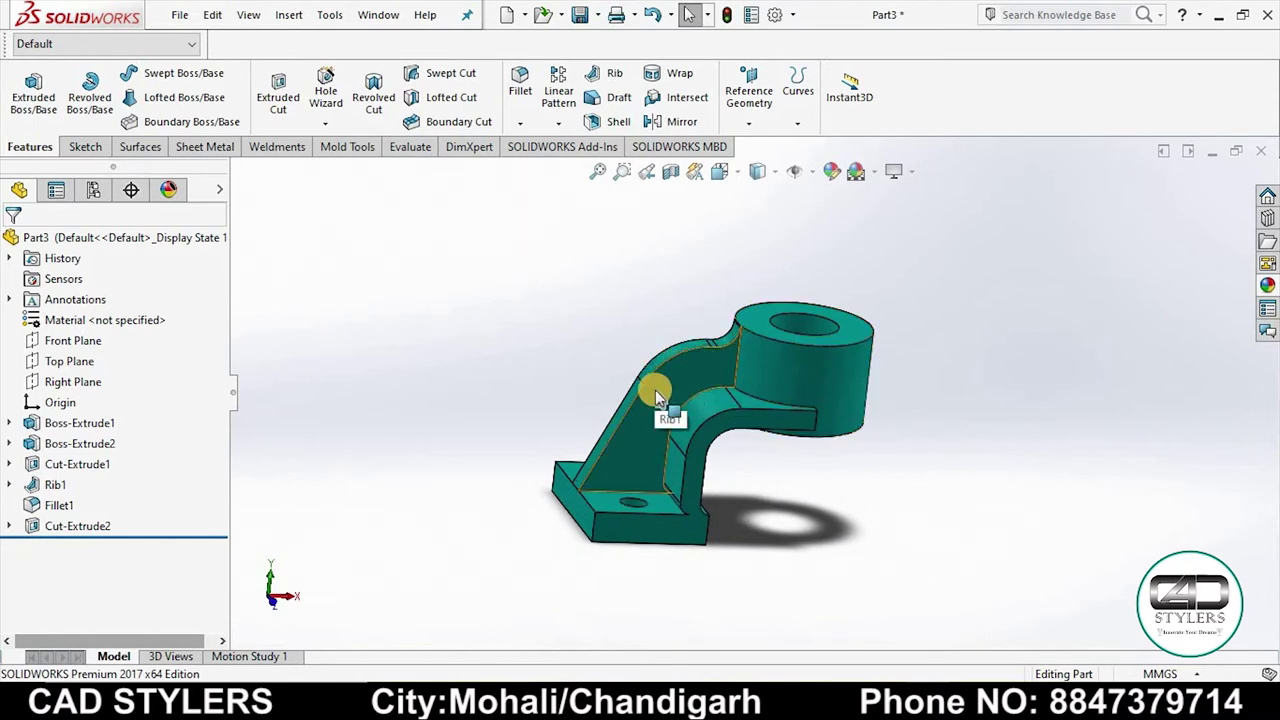
mouse_move(686, 365)
middle_down()
mouse_move(663, 380)
mouse_move(694, 383)
mouse_move(700, 371)
mouse_move(674, 394)
mouse_move(880, 400)
mouse_move(857, 416)
mouse_move(889, 366)
mouse_move(914, 386)
mouse_move(895, 397)
mouse_move(913, 384)
middle_up()
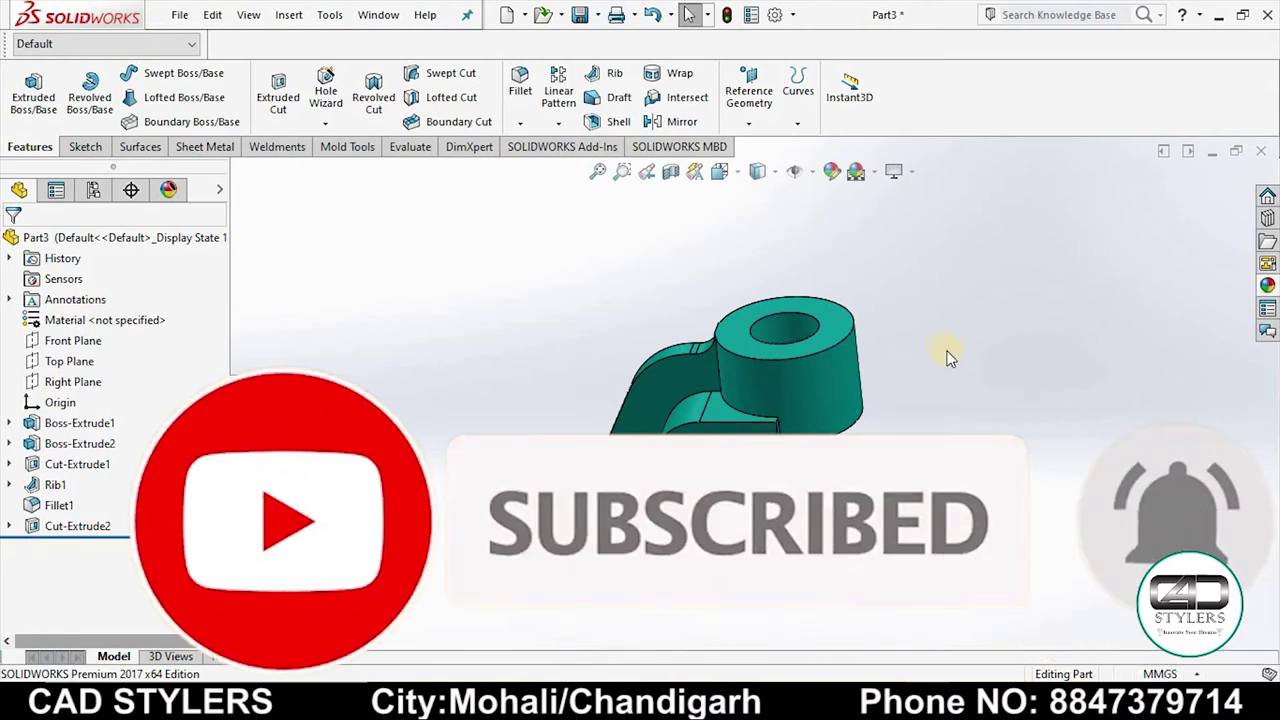
middle_drag(741, 394, 783, 405)
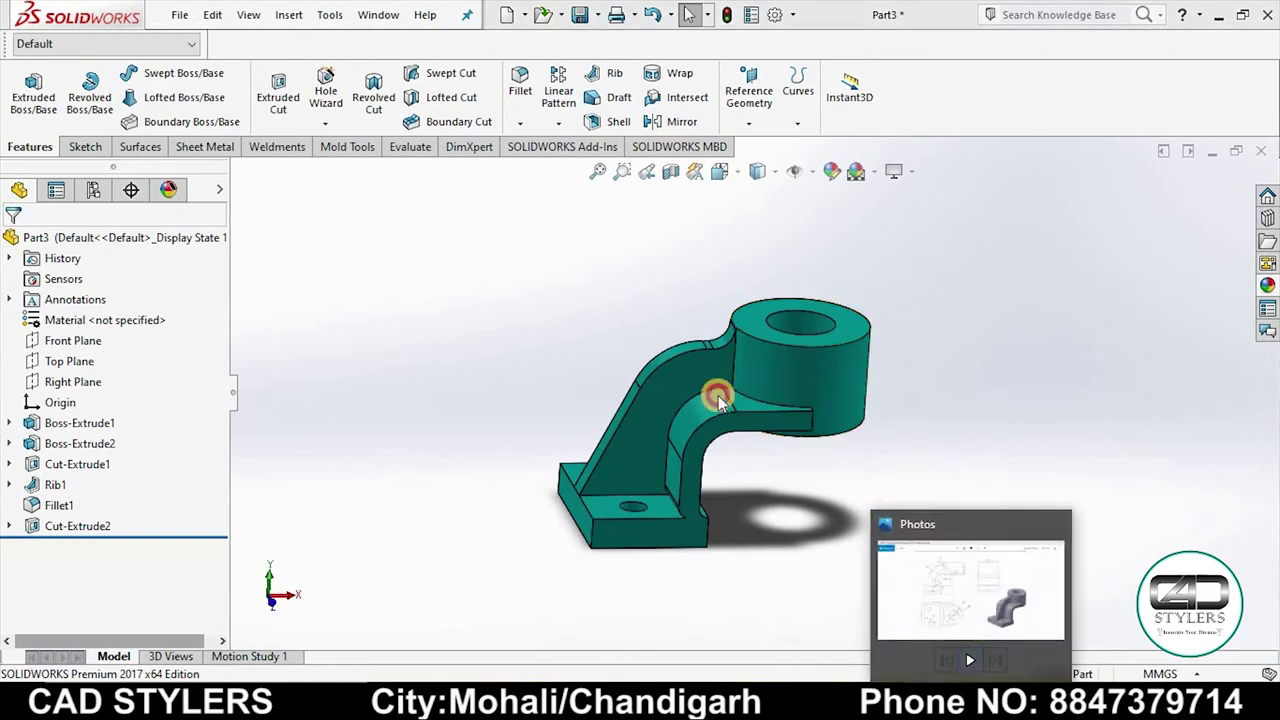
click(970, 590)
scroll(427, 178, up, 3)
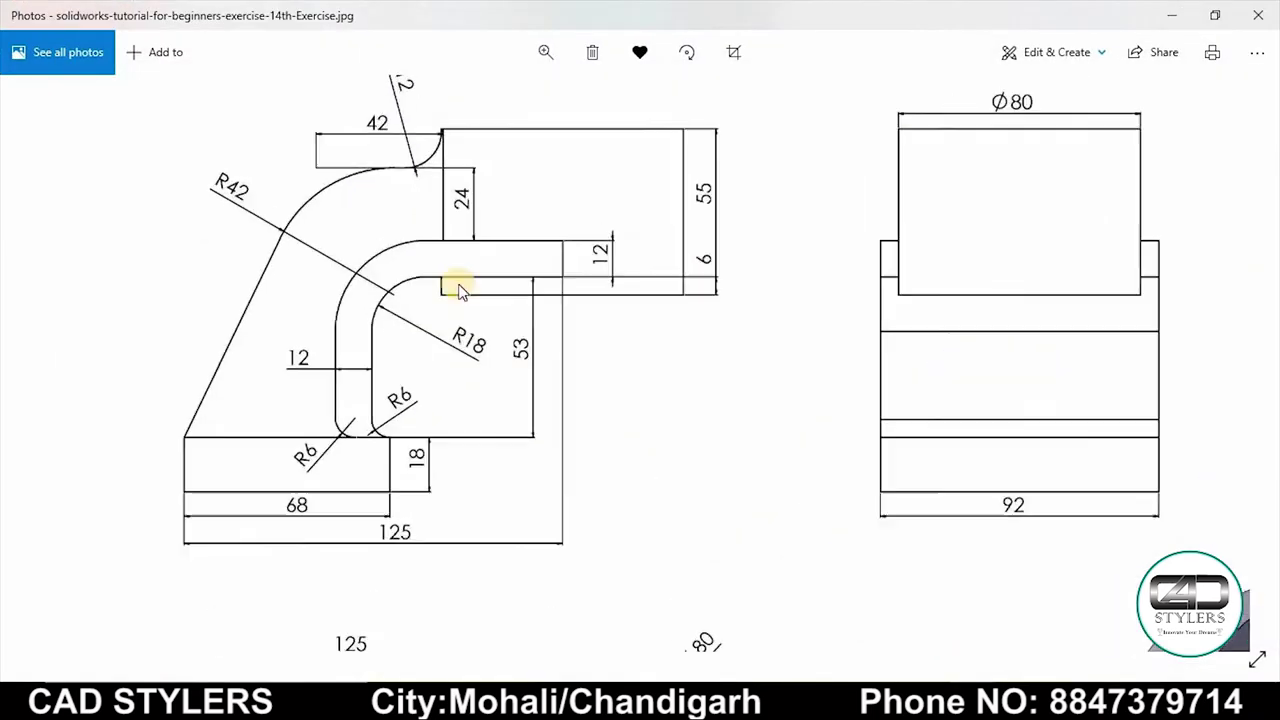
scroll(550, 310, down, 1)
scroll(550, 310, down, 2)
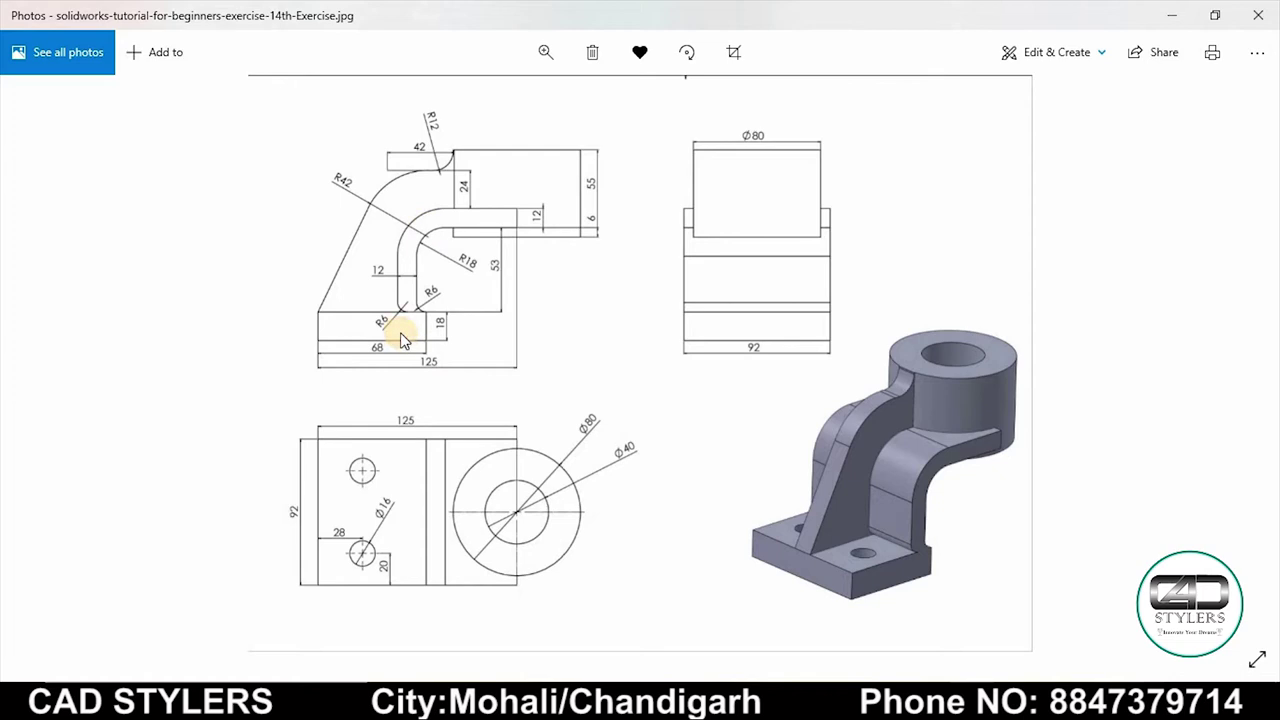
scroll(390, 350, up, 2)
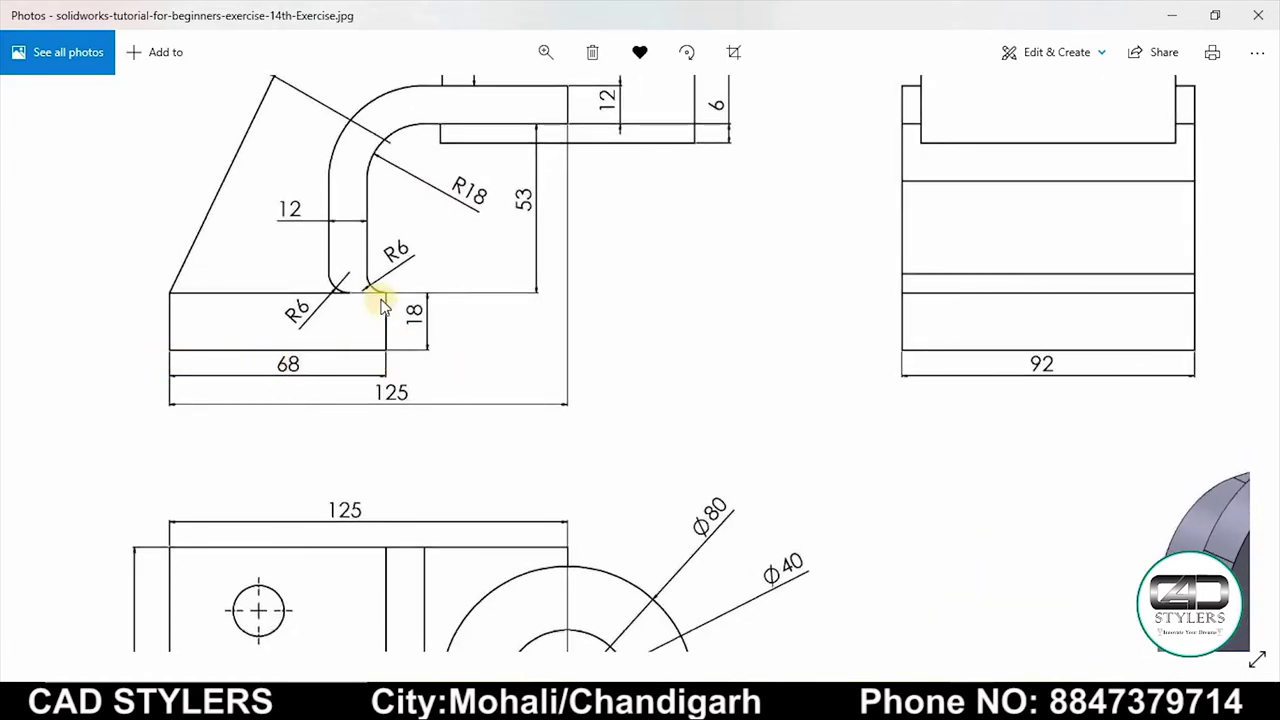
scroll(320, 368, up, 2)
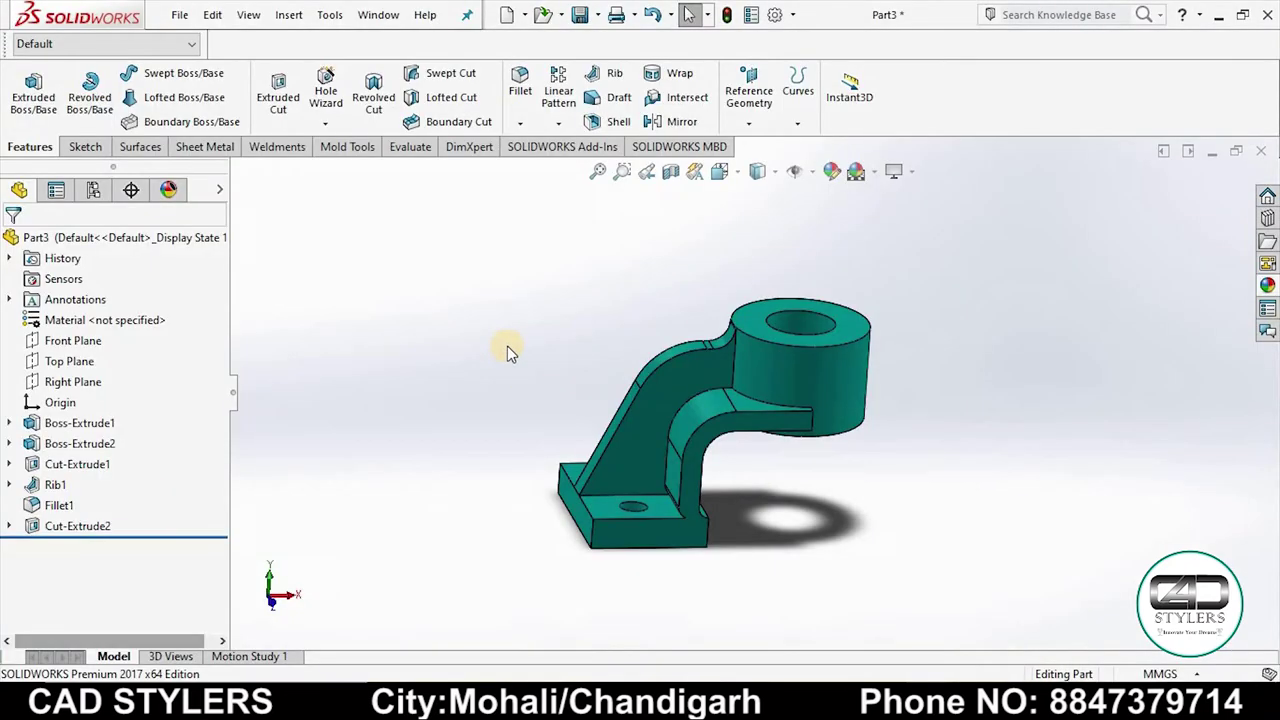
Create a new part and begin a sketch on the Front Plane.
key(ctrl+n)
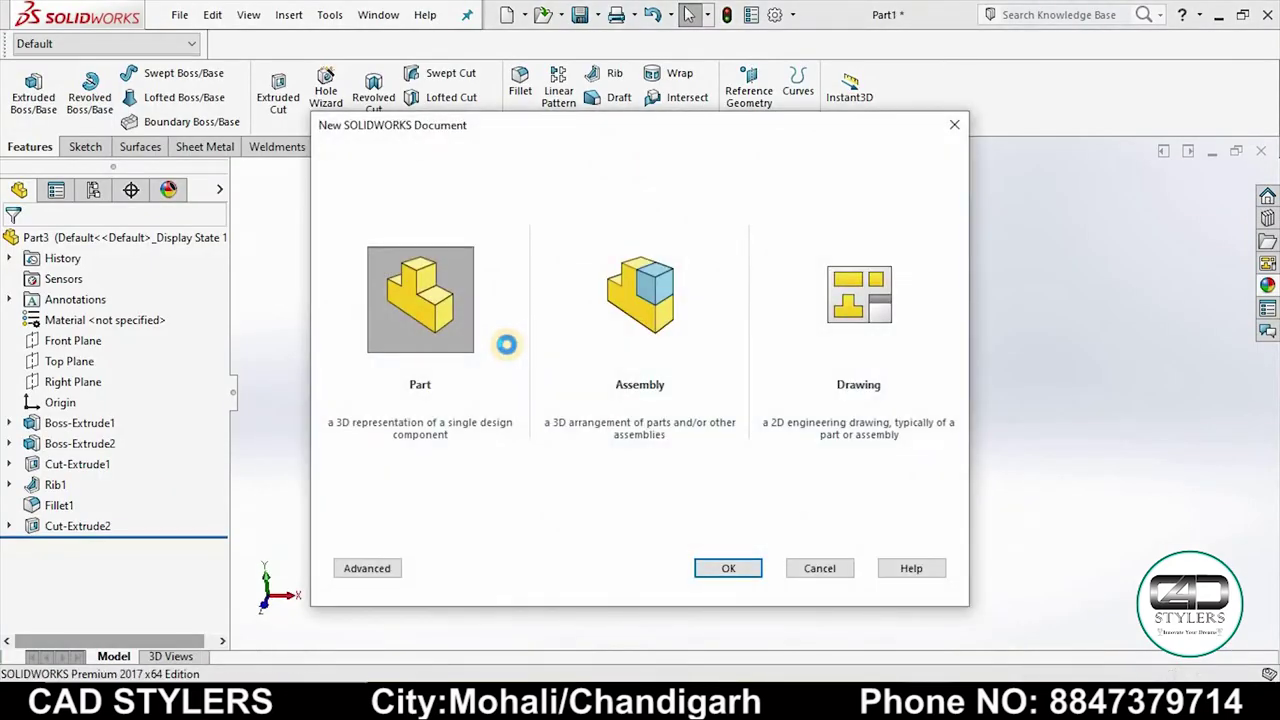
double_click(450, 330)
right_click(72, 341)
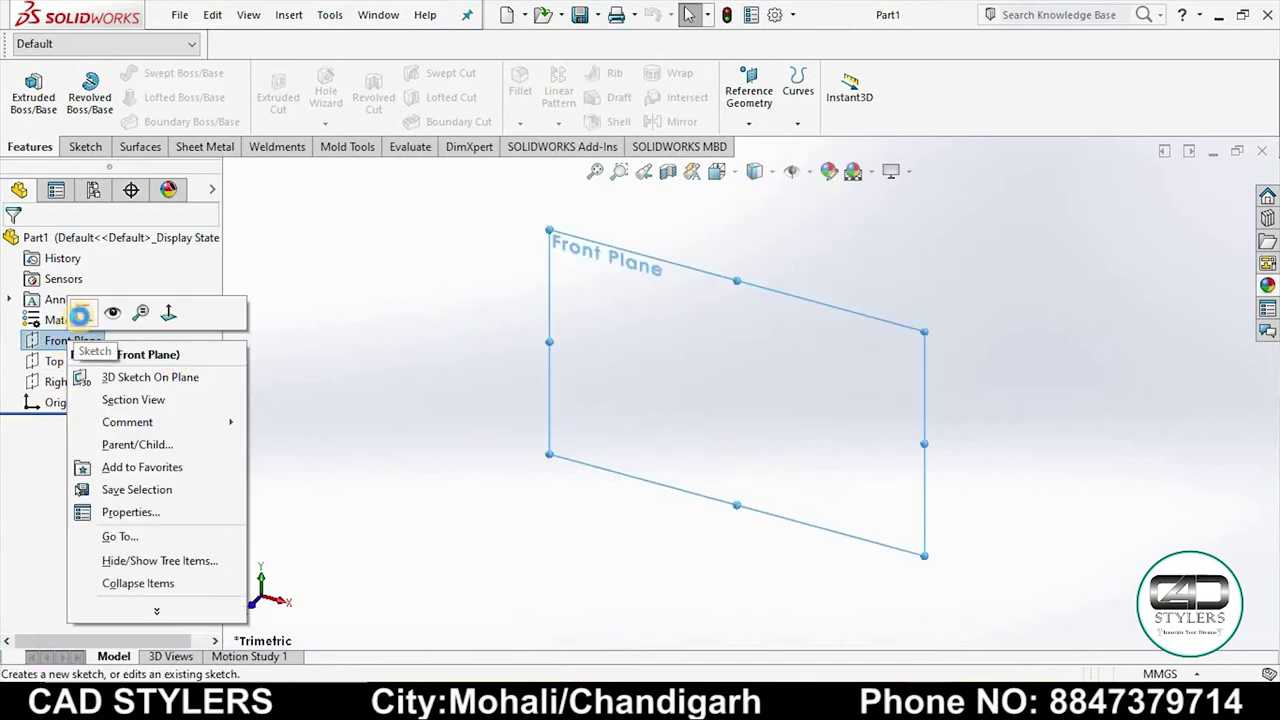
click(80, 316)
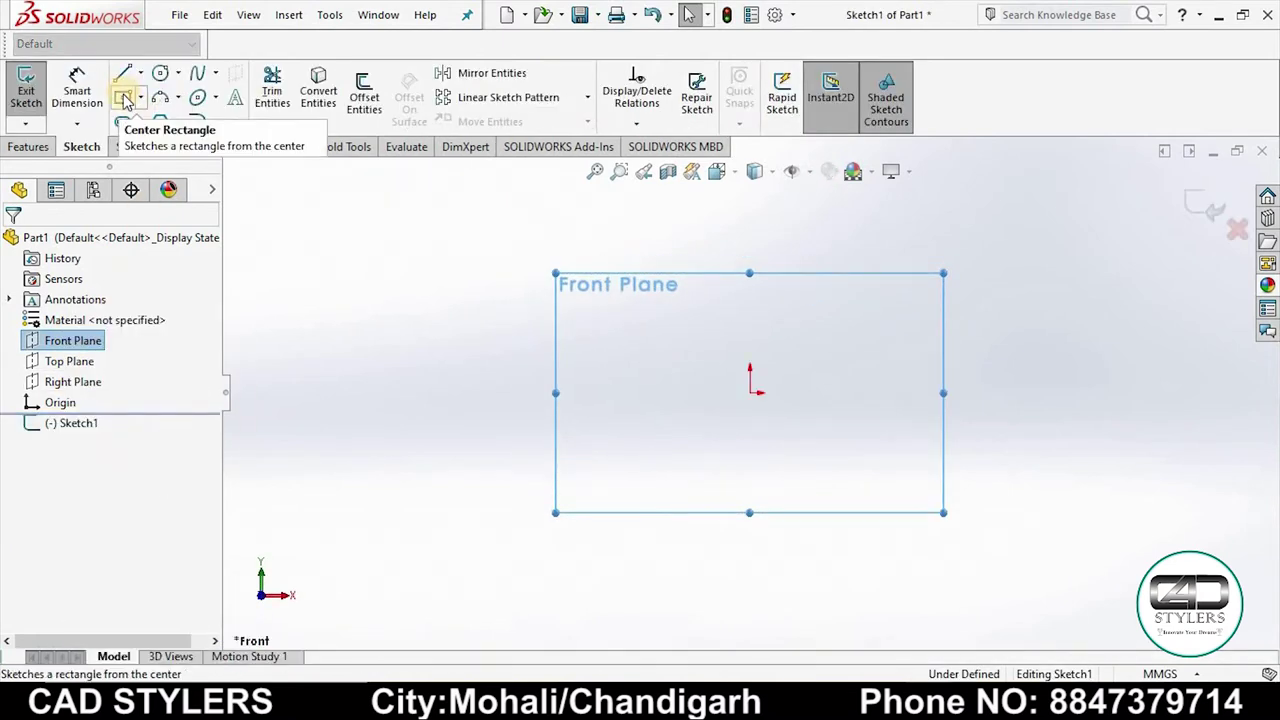
Draw a corner rectangle starting at the origin.
click(123, 97)
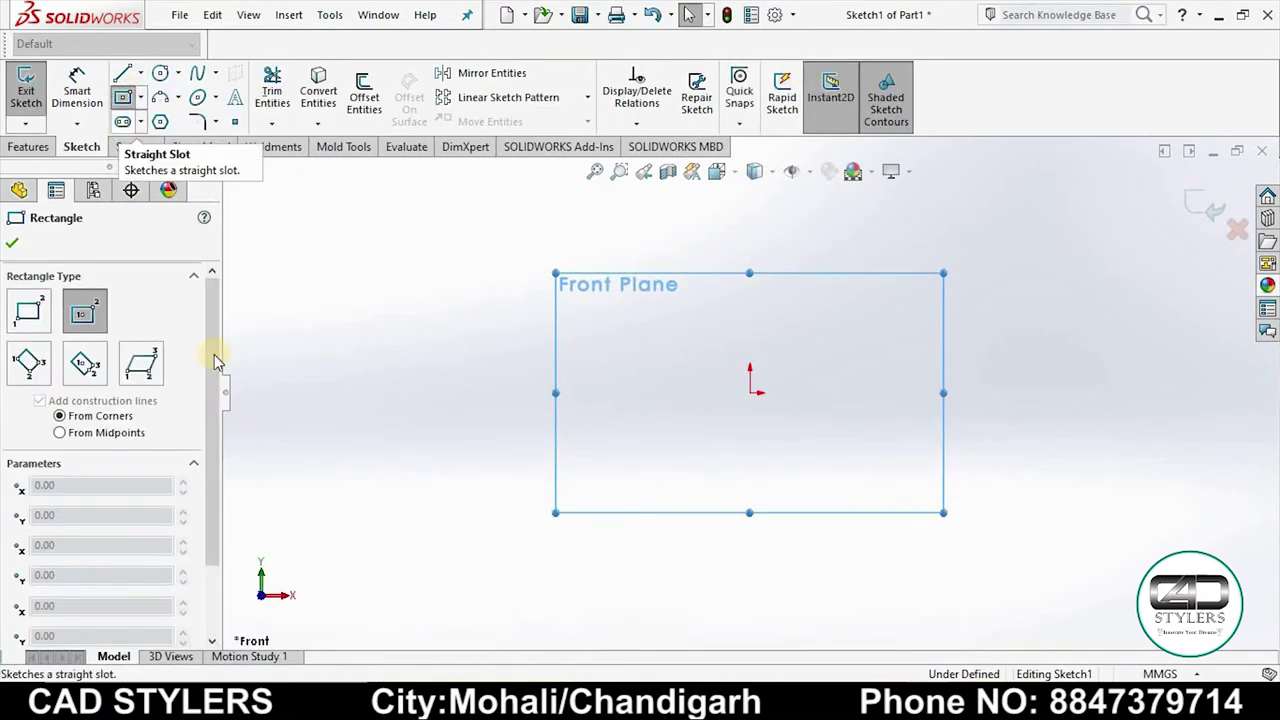
click(33, 318)
click(750, 392)
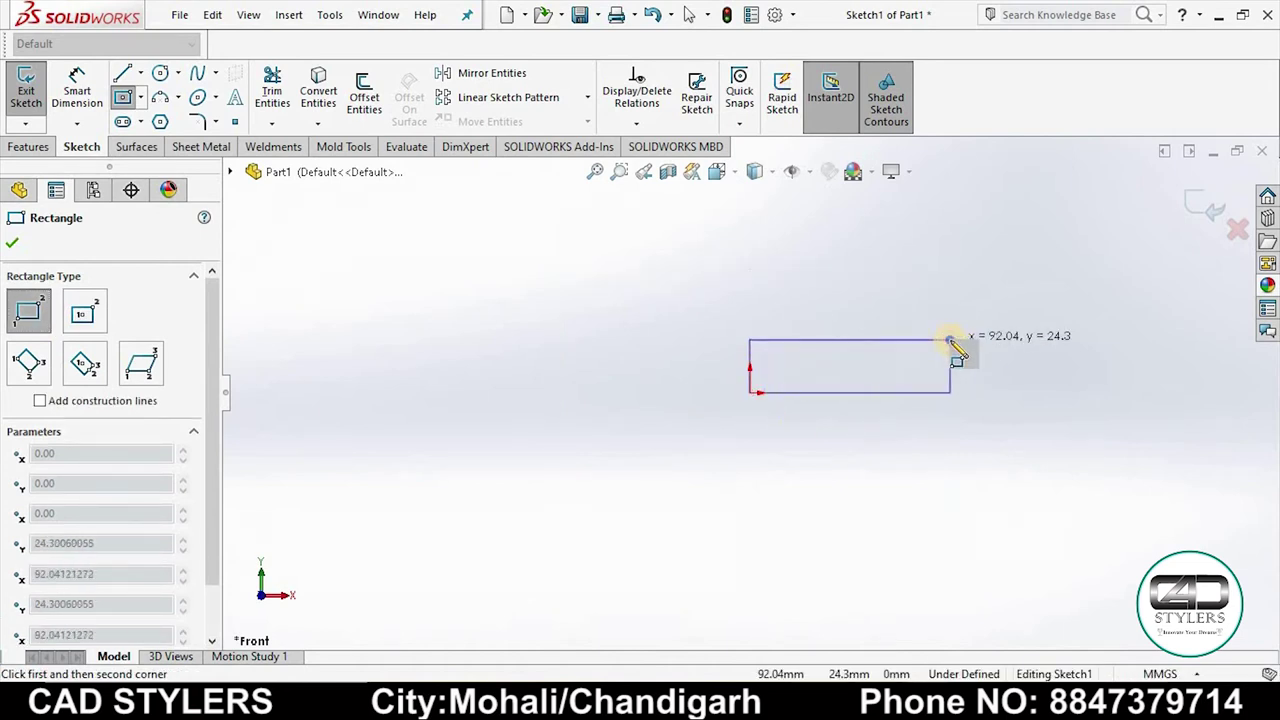
click(950, 341)
right_click(950, 341)
click(1010, 352)
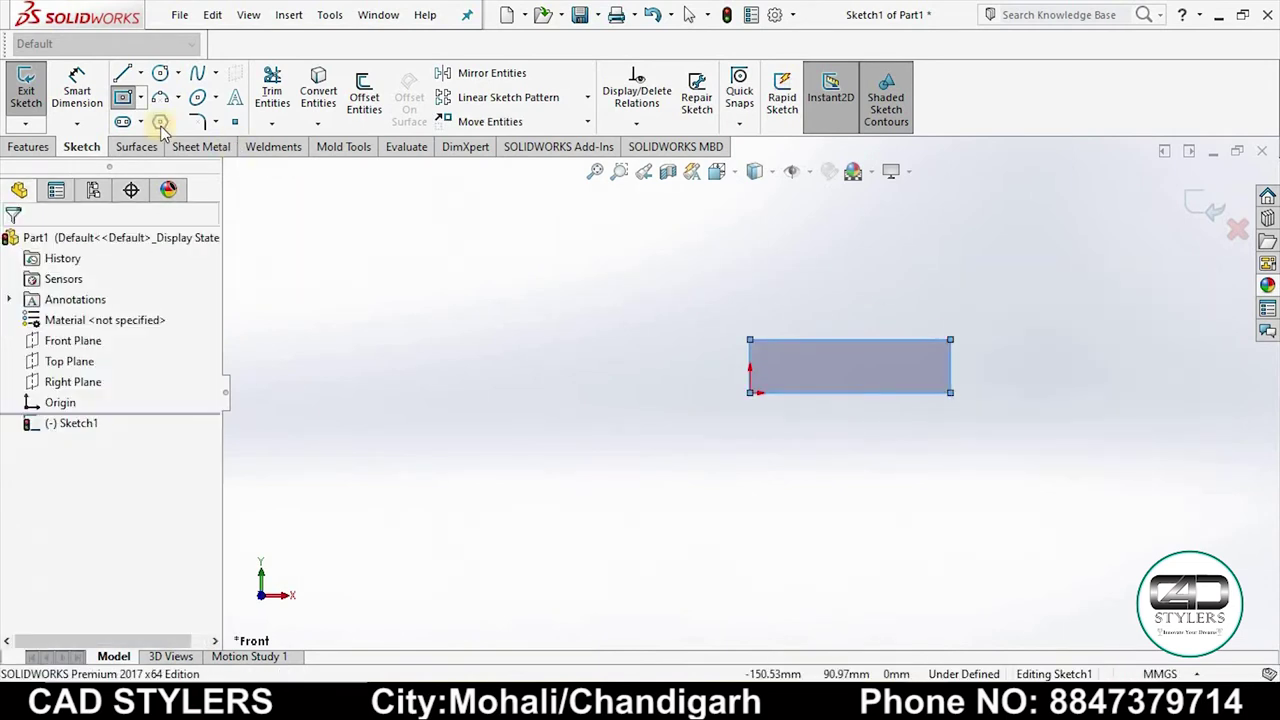
Dimension the rectangle 68 mm wide and 18 mm tall.
click(832, 393)
click(837, 442)
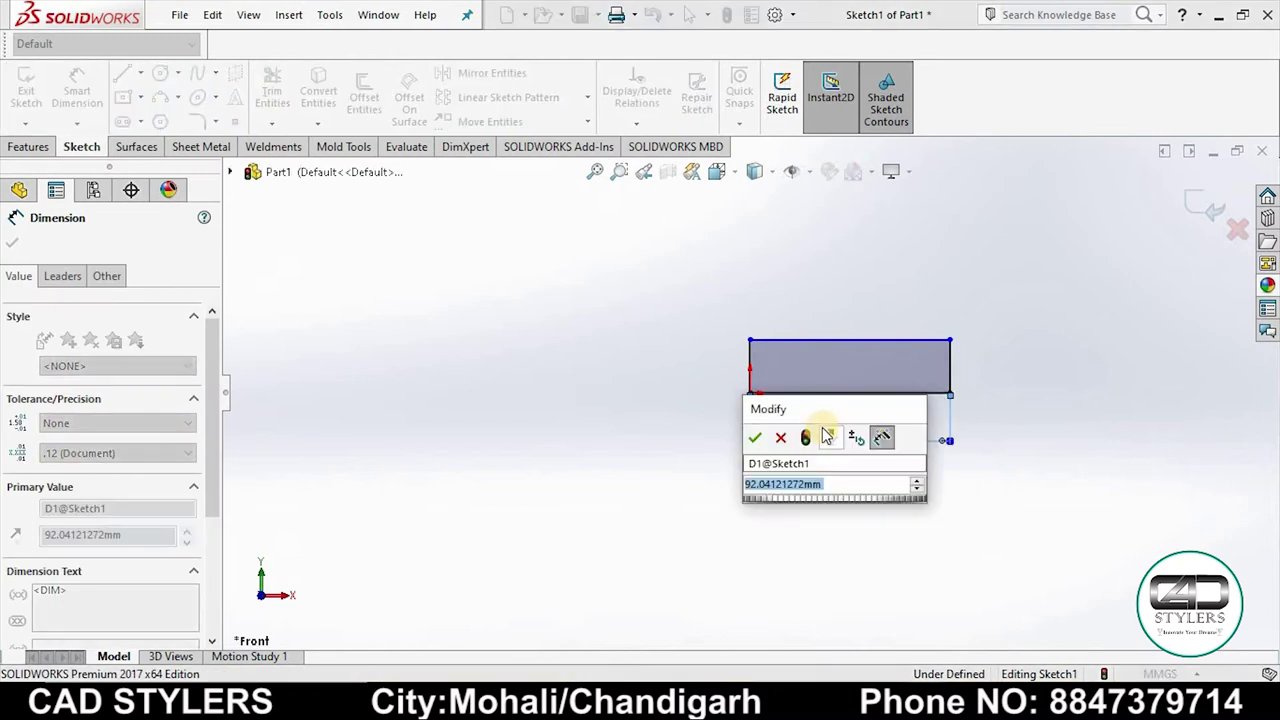
text(68)
key(Return)
click(950, 370)
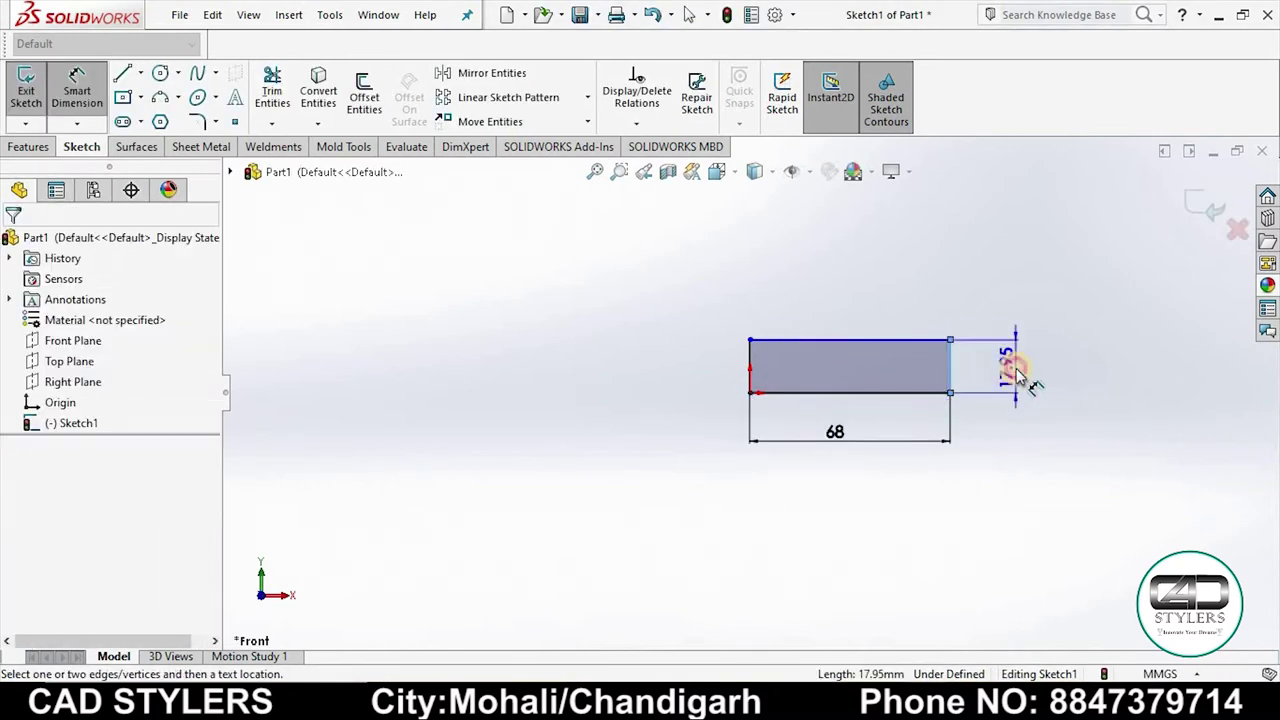
click(1015, 370)
text(18)
key(Return)
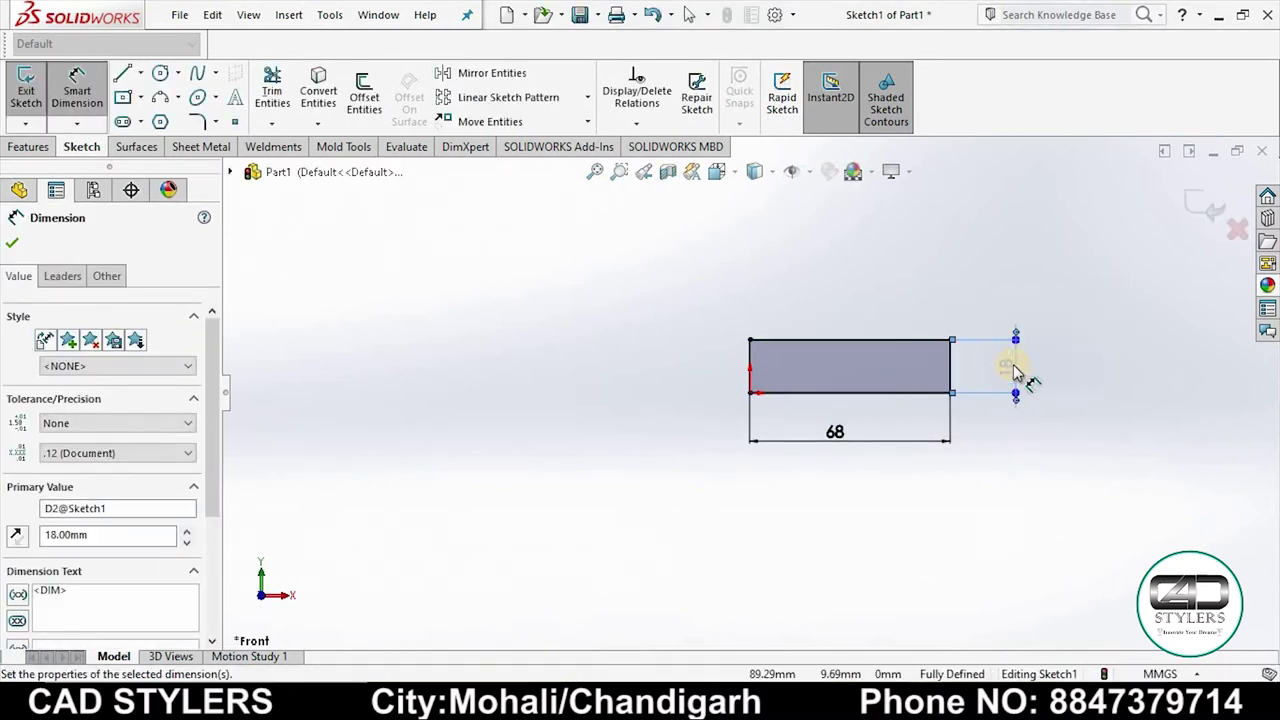
key(Escape)
Draw a vertical line up from the rectangle's top edge, capped by a horizontal line.
click(122, 73)
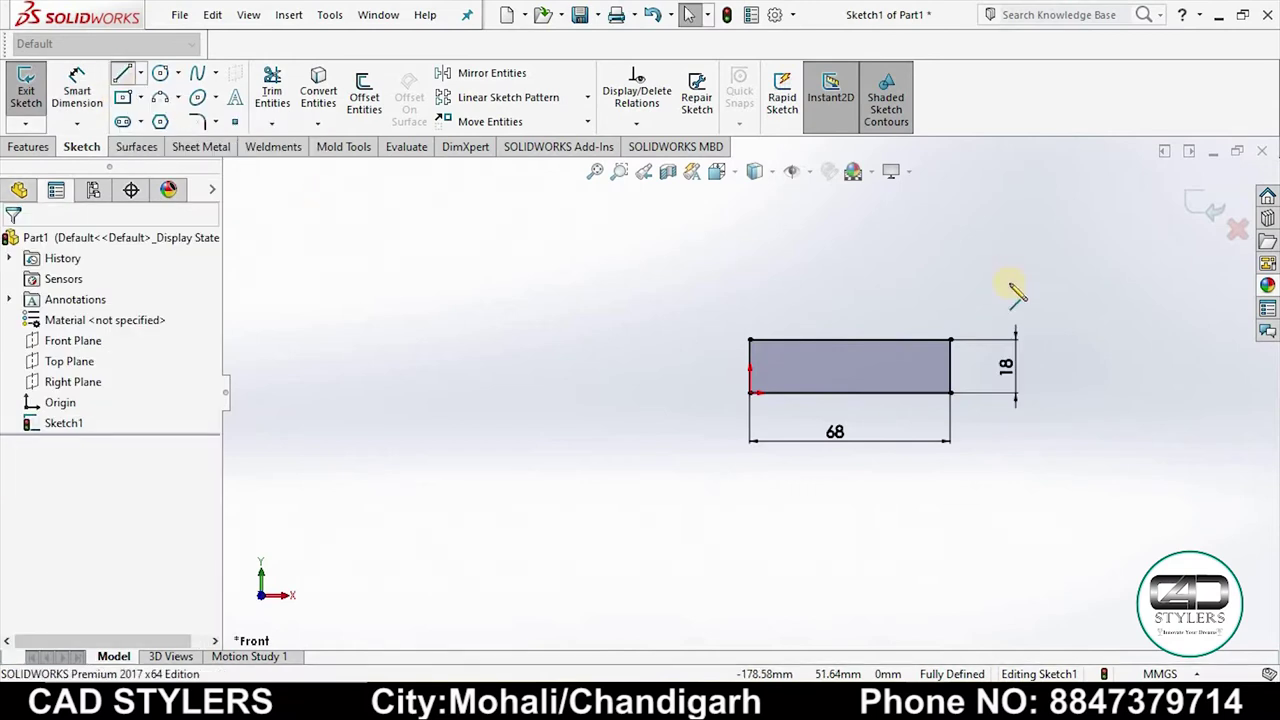
click(924, 340)
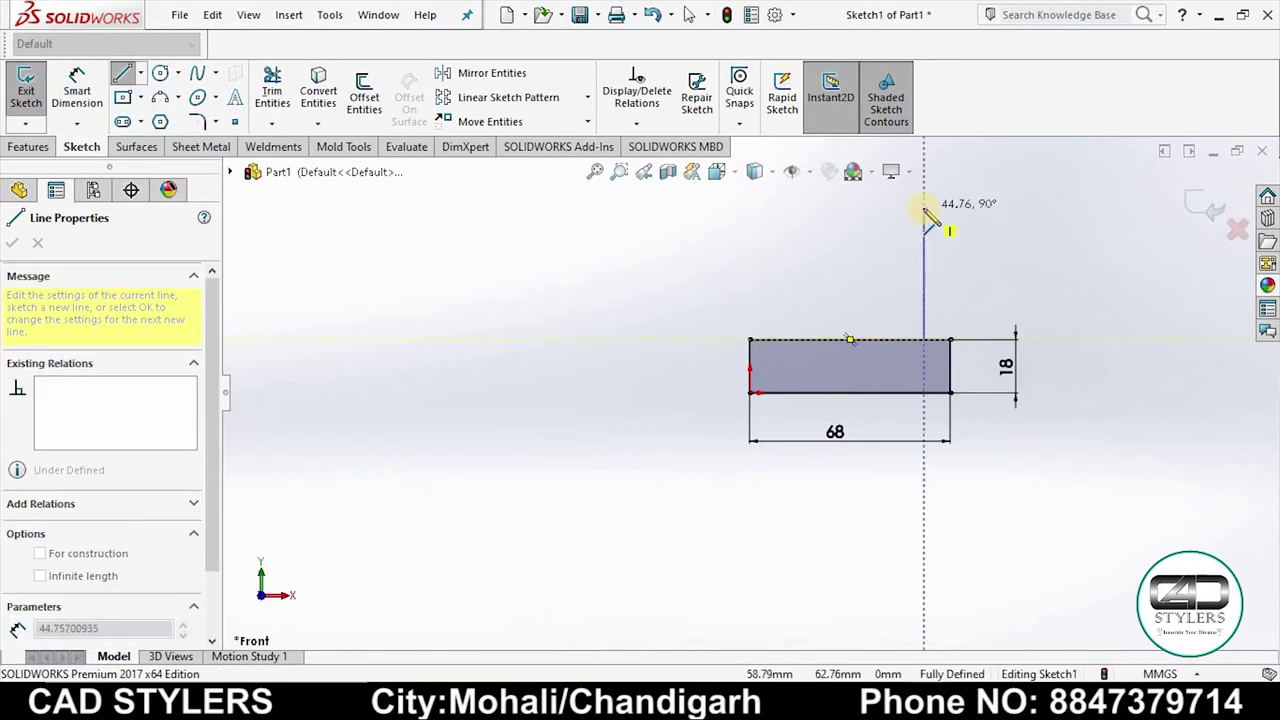
click(924, 207)
click(1044, 207)
right_click(1044, 207)
click(1070, 214)
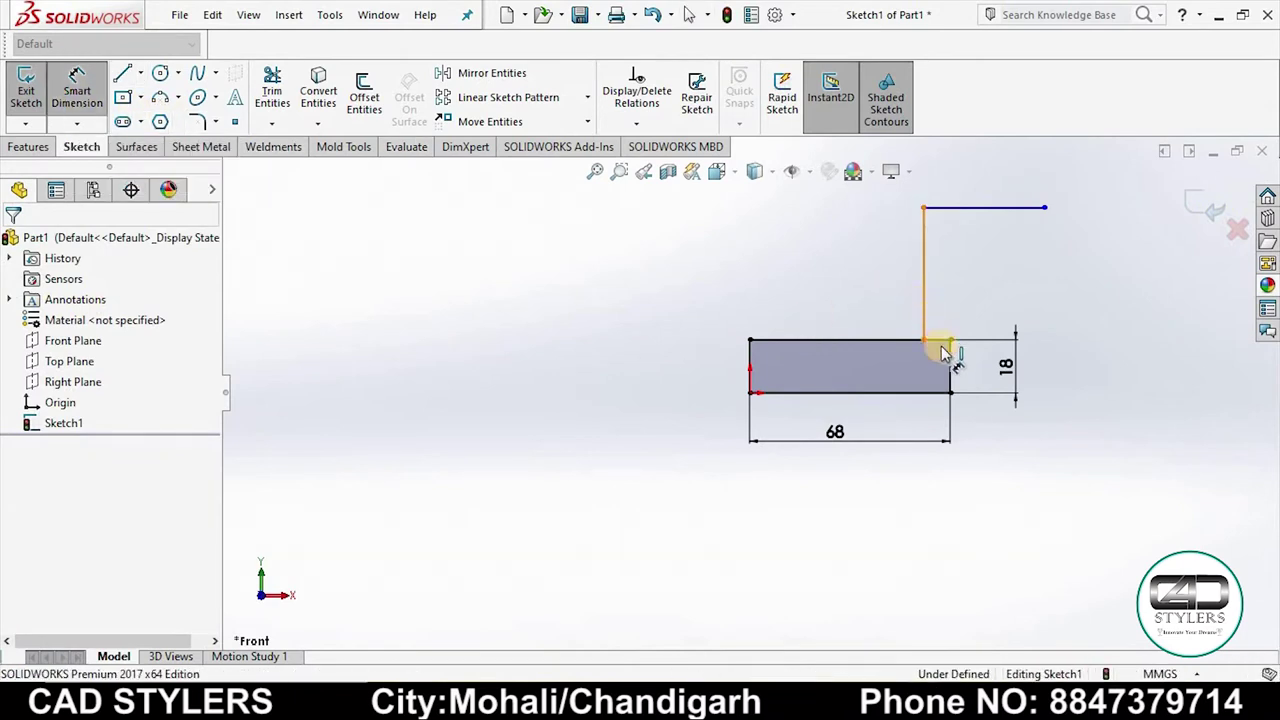
Dimension the vertical line 6 mm in from the right end and 53 mm high.
click(924, 312)
click(951, 314)
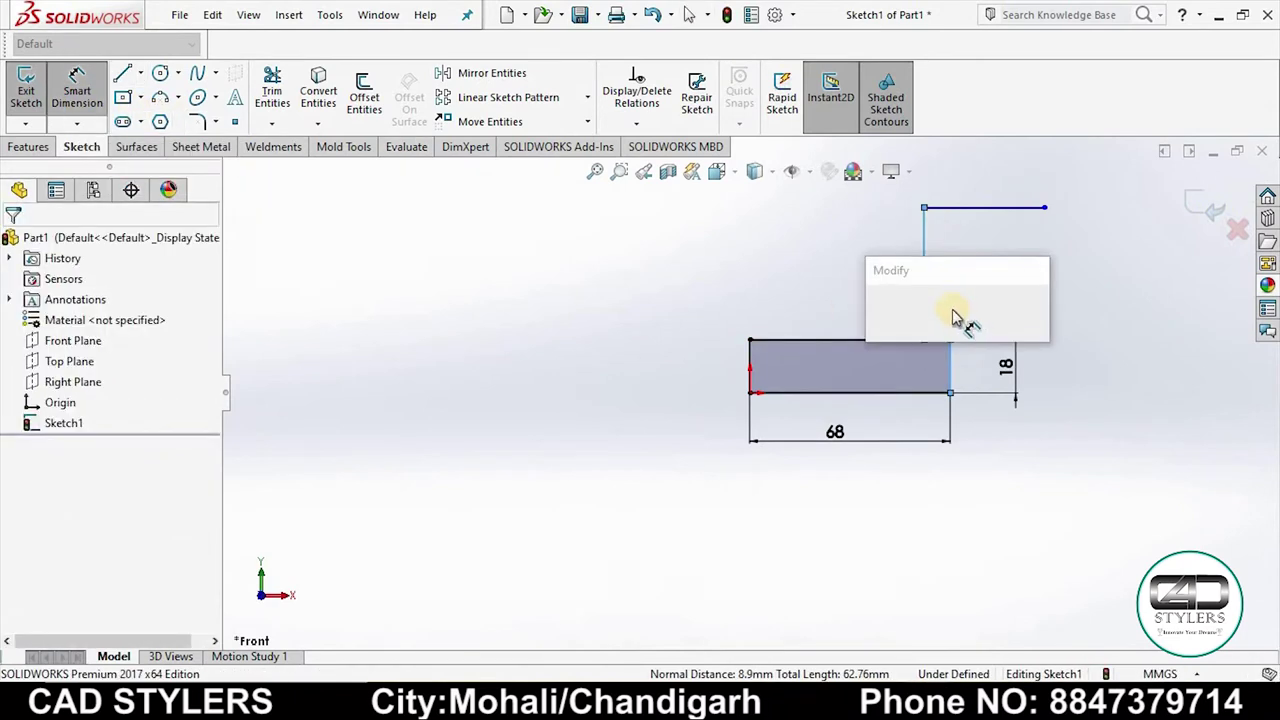
text(6.00mm)
key(Return)
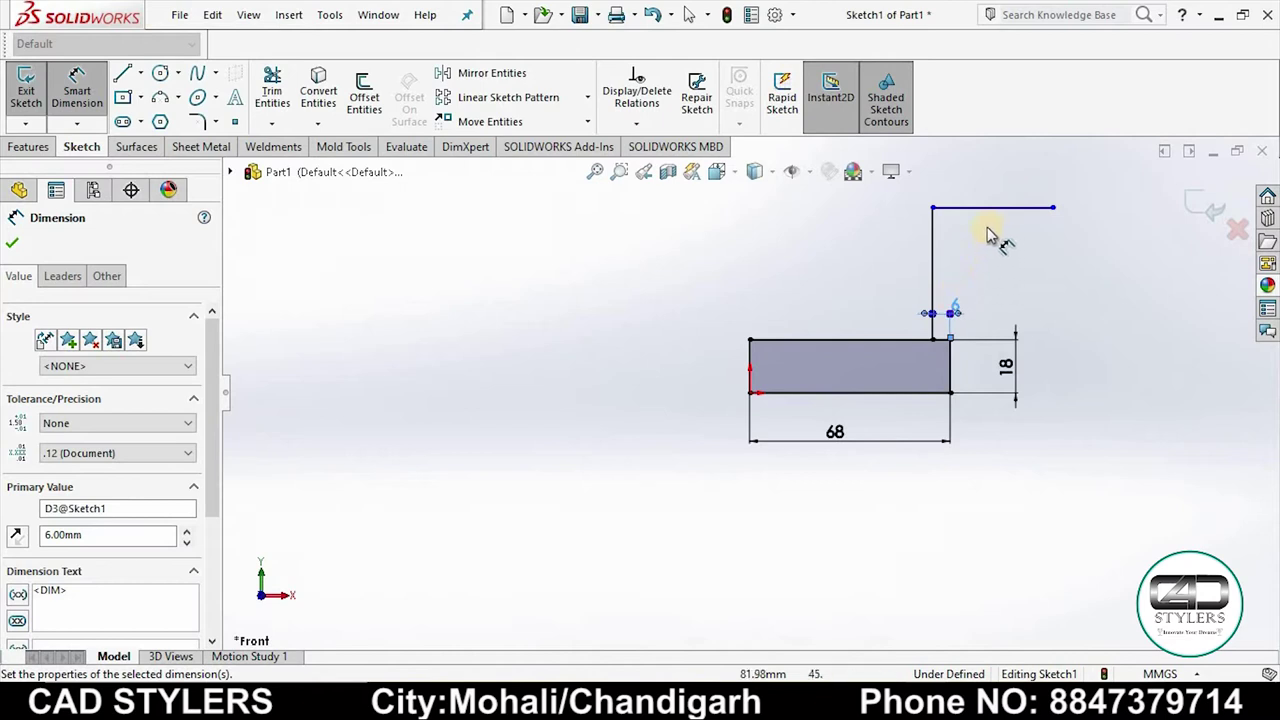
click(980, 208)
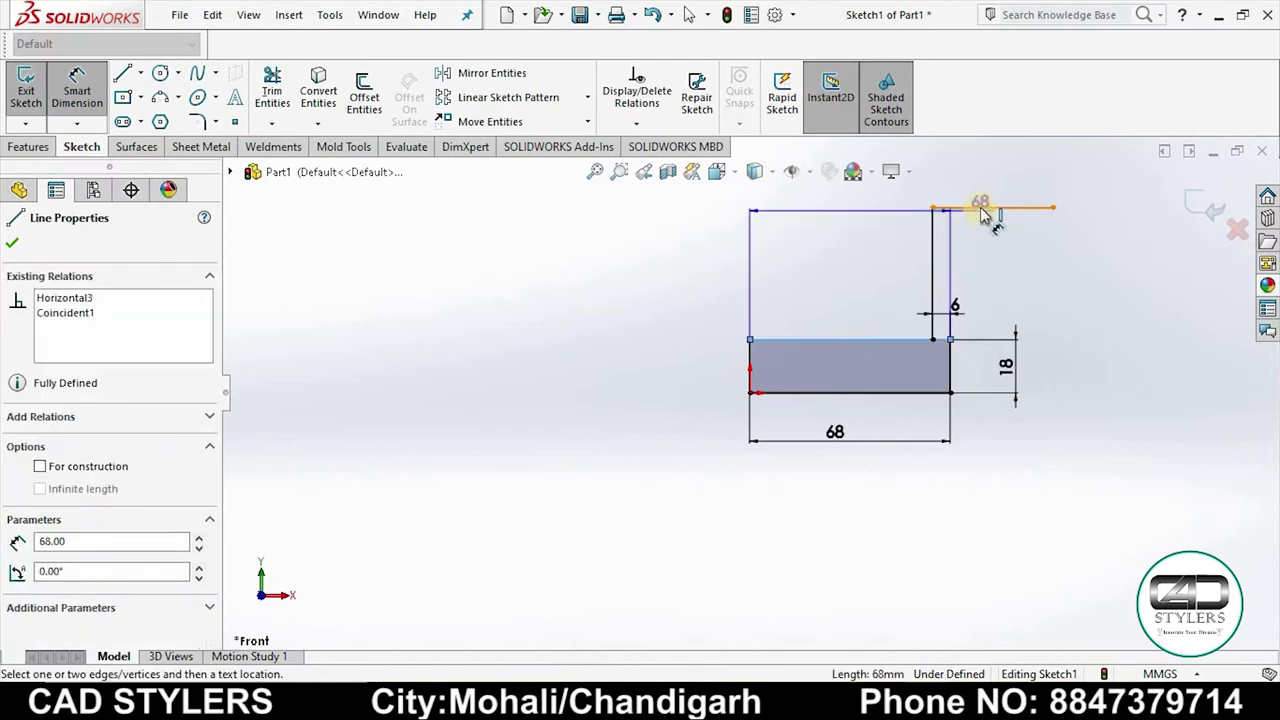
click(1028, 259)
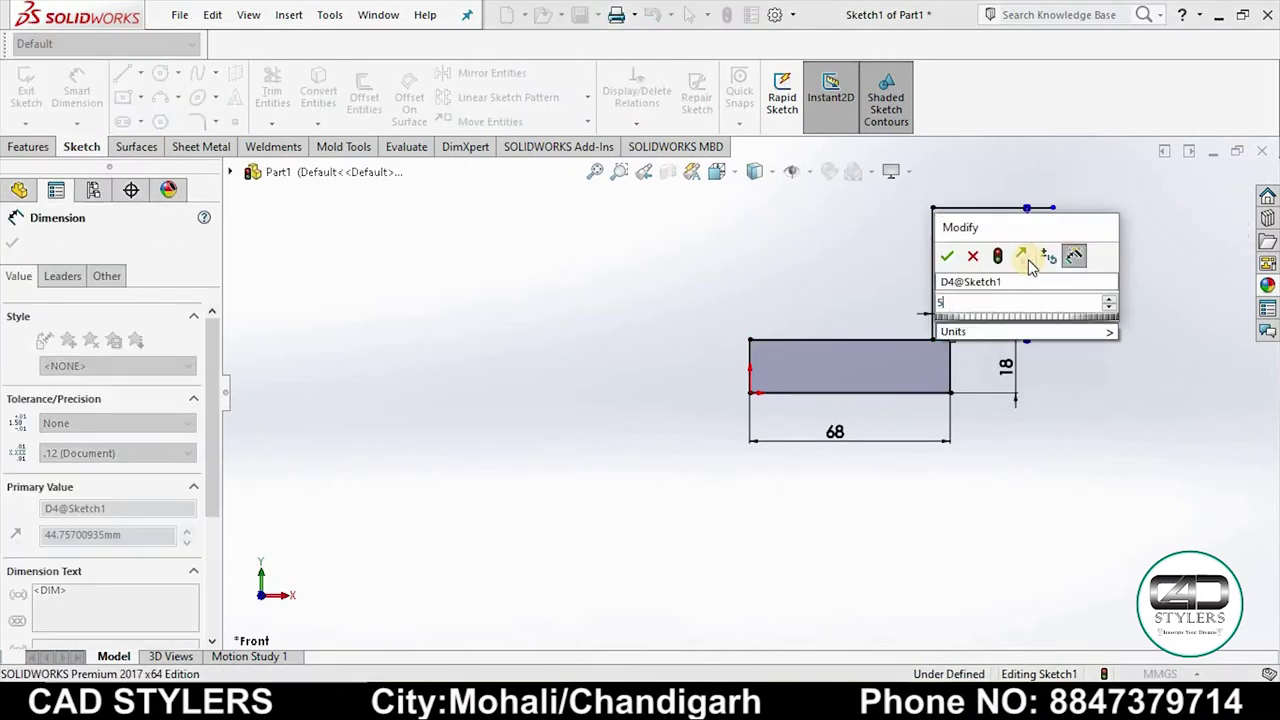
text(53)
key(Return)
click(925, 590)
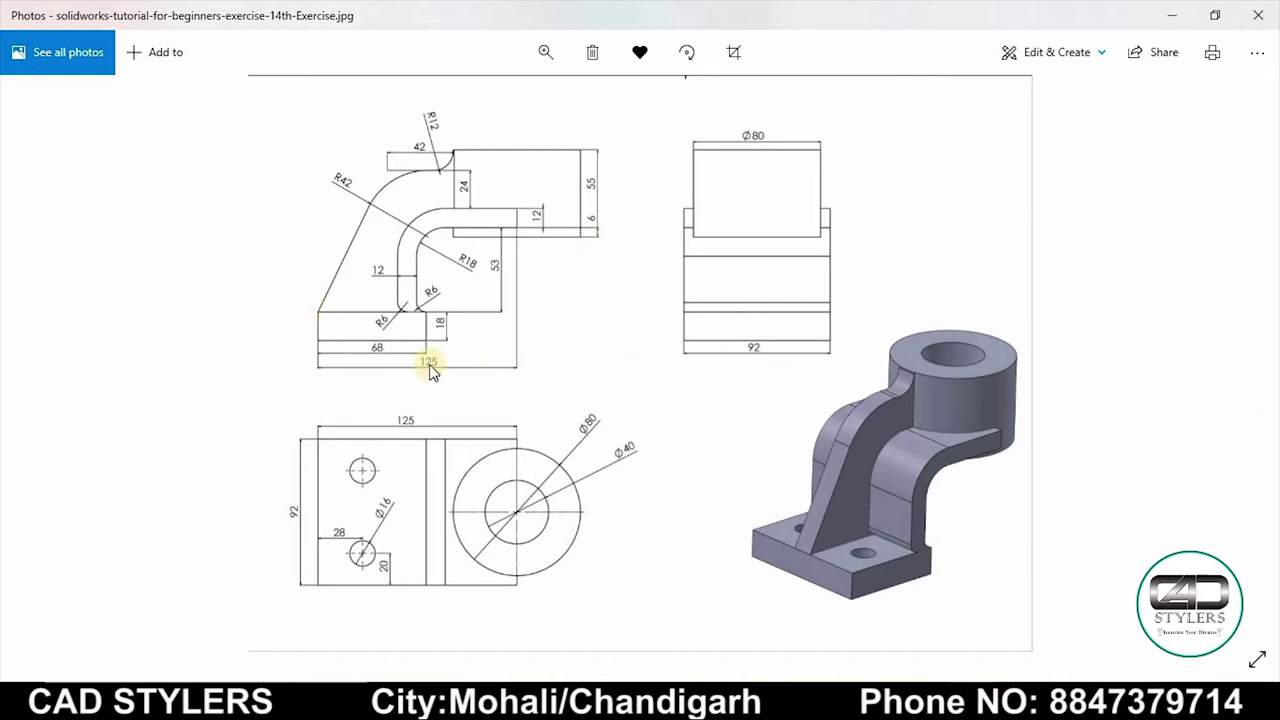
click(975, 705)
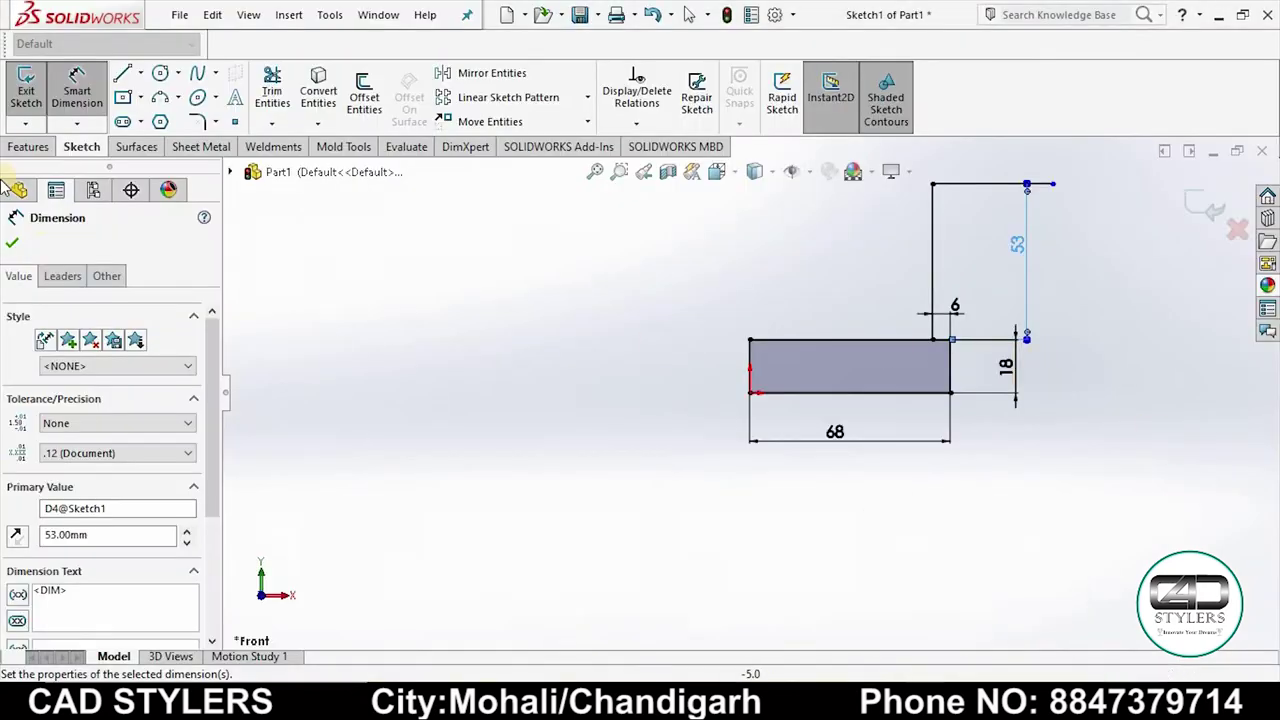
Dimension the sketch's overall length to 125 mm and check the exercise drawing.
click(748, 357)
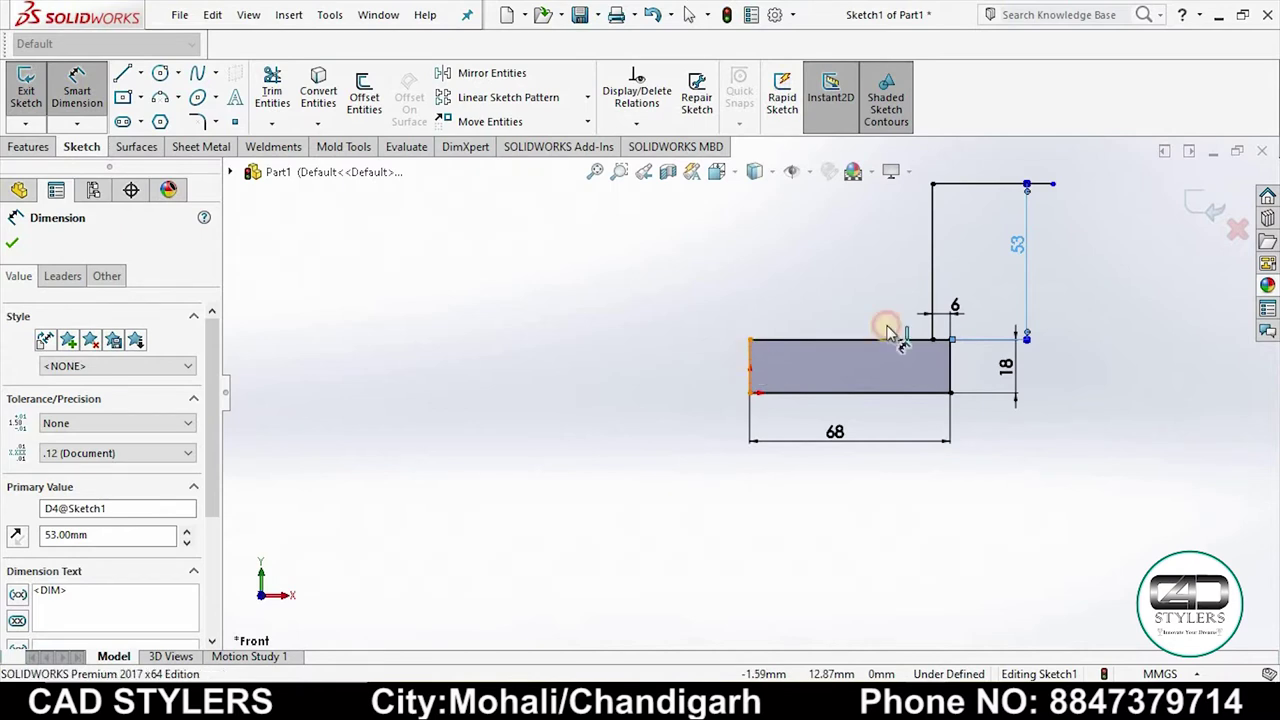
click(1052, 186)
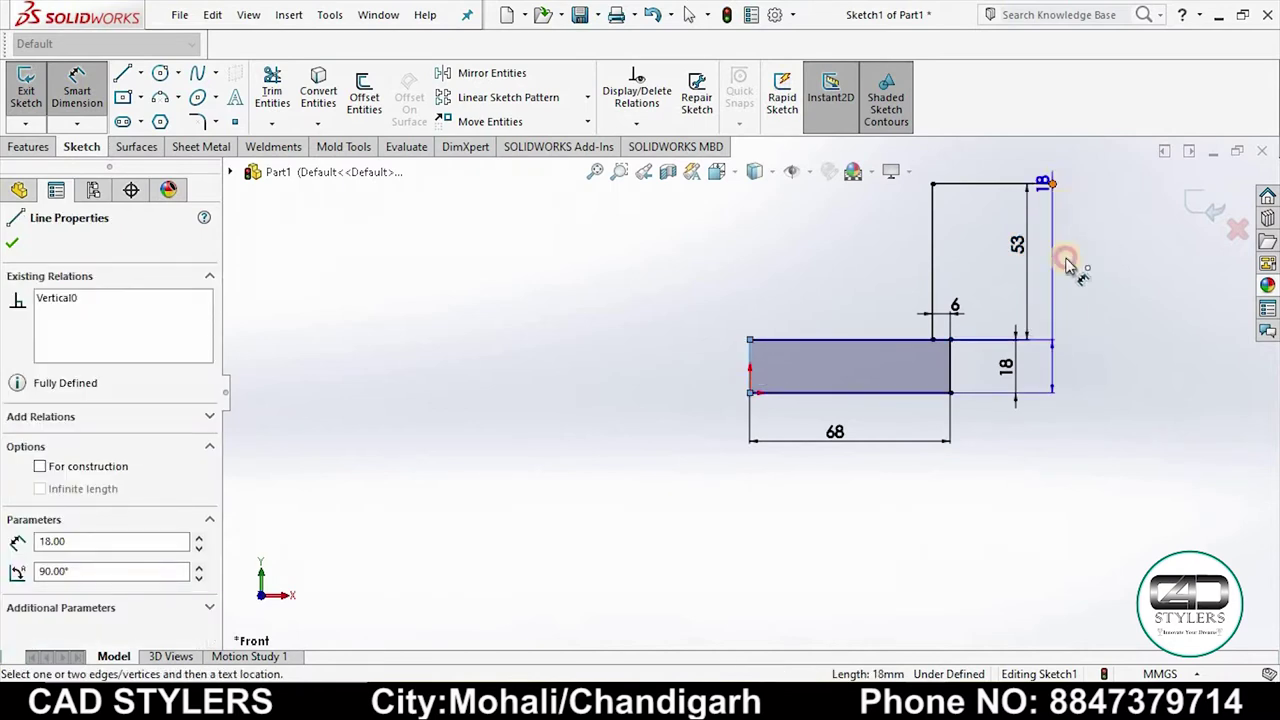
click(955, 490)
text(125)
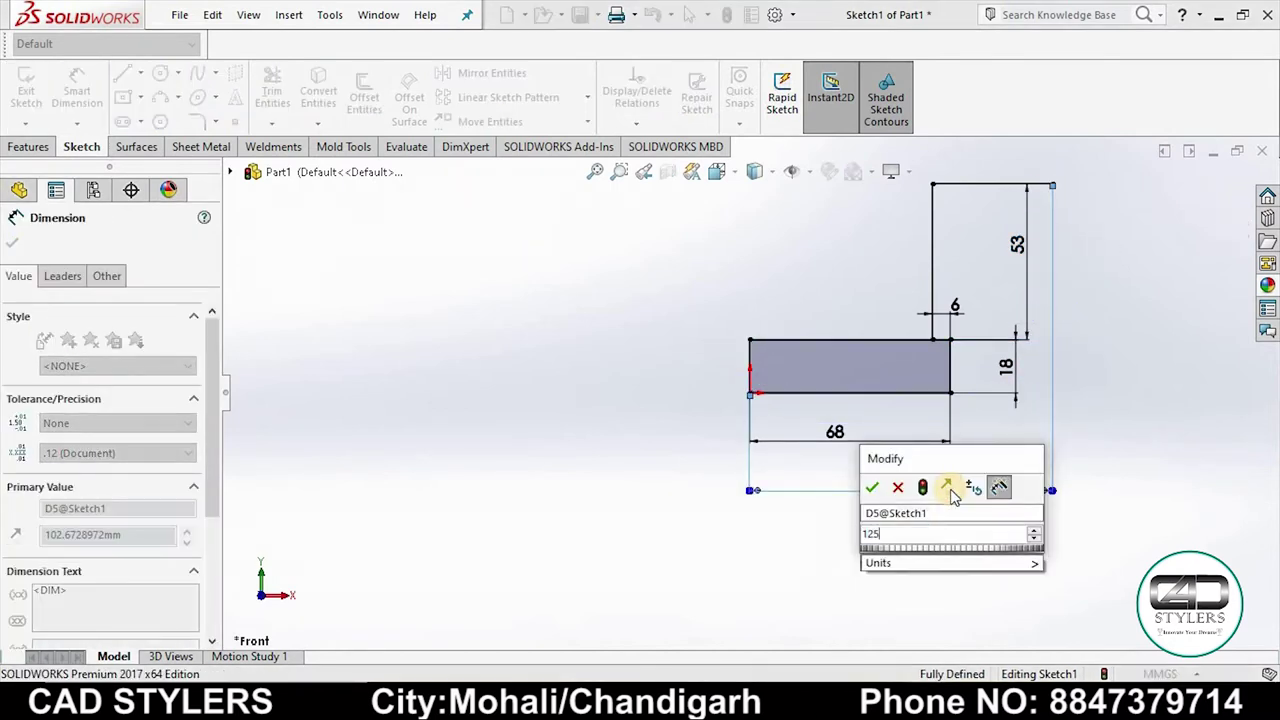
key(Return)
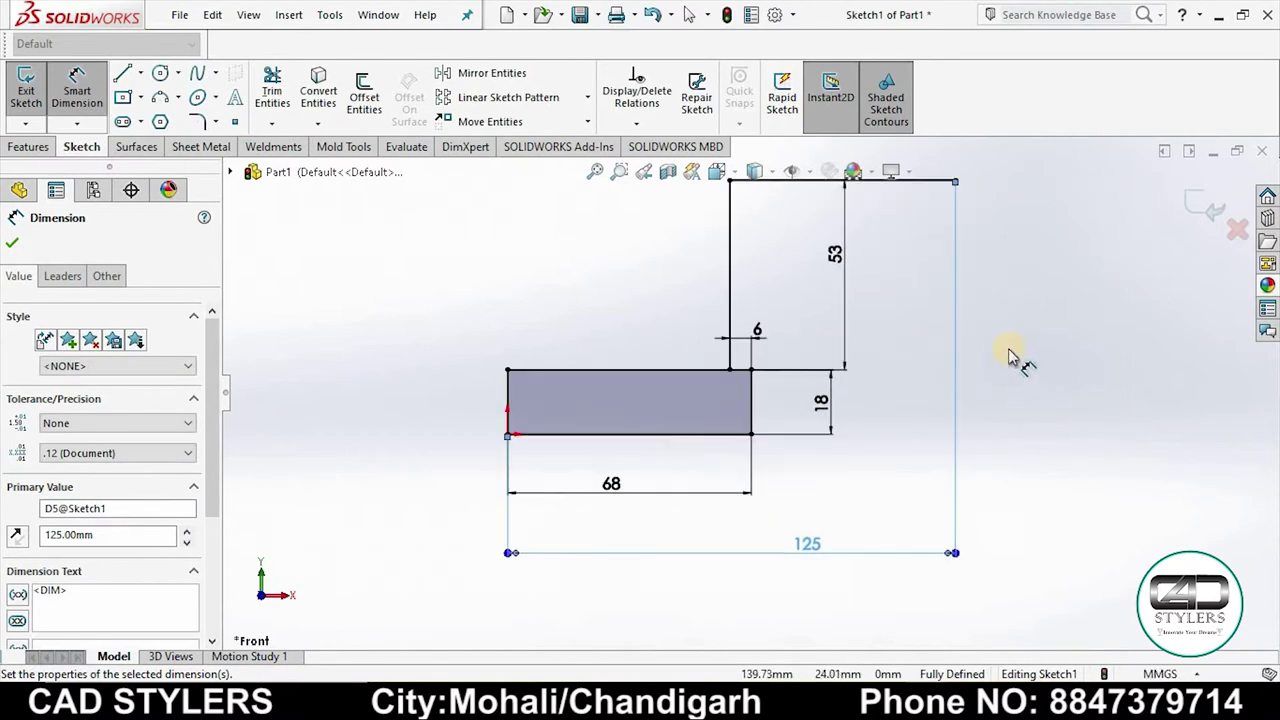
key(Escape)
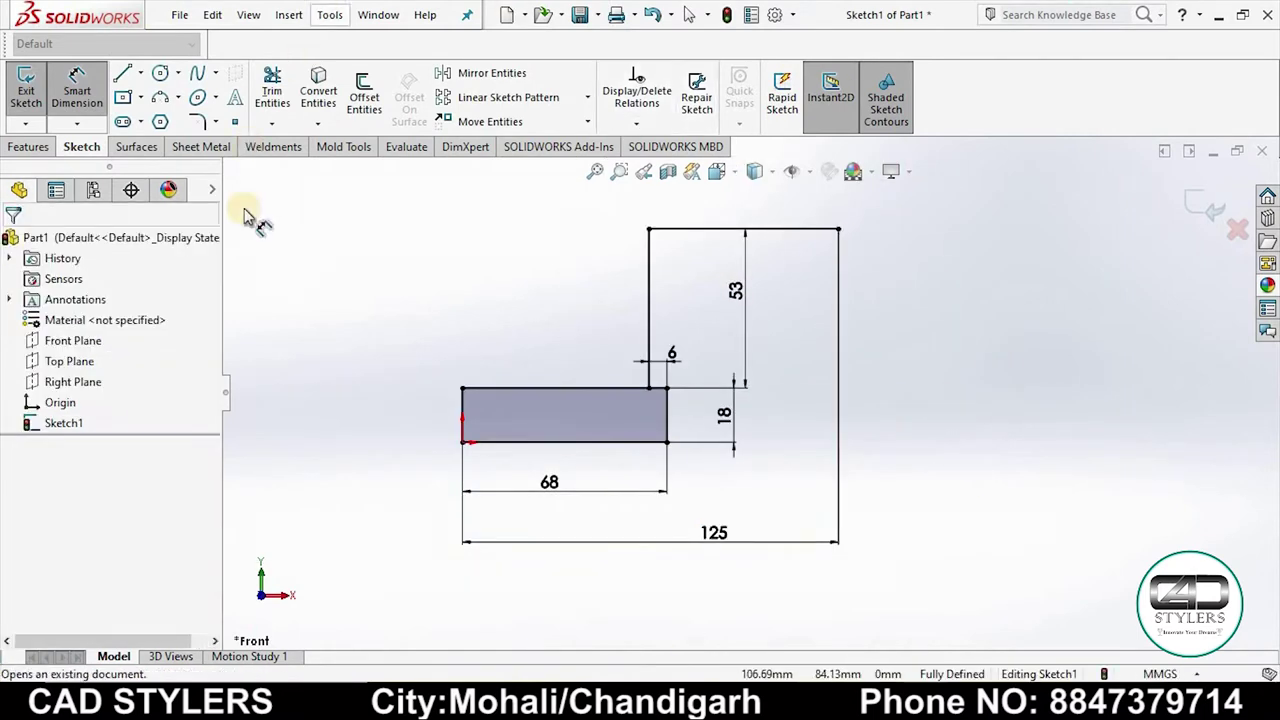
key(alt+Tab)
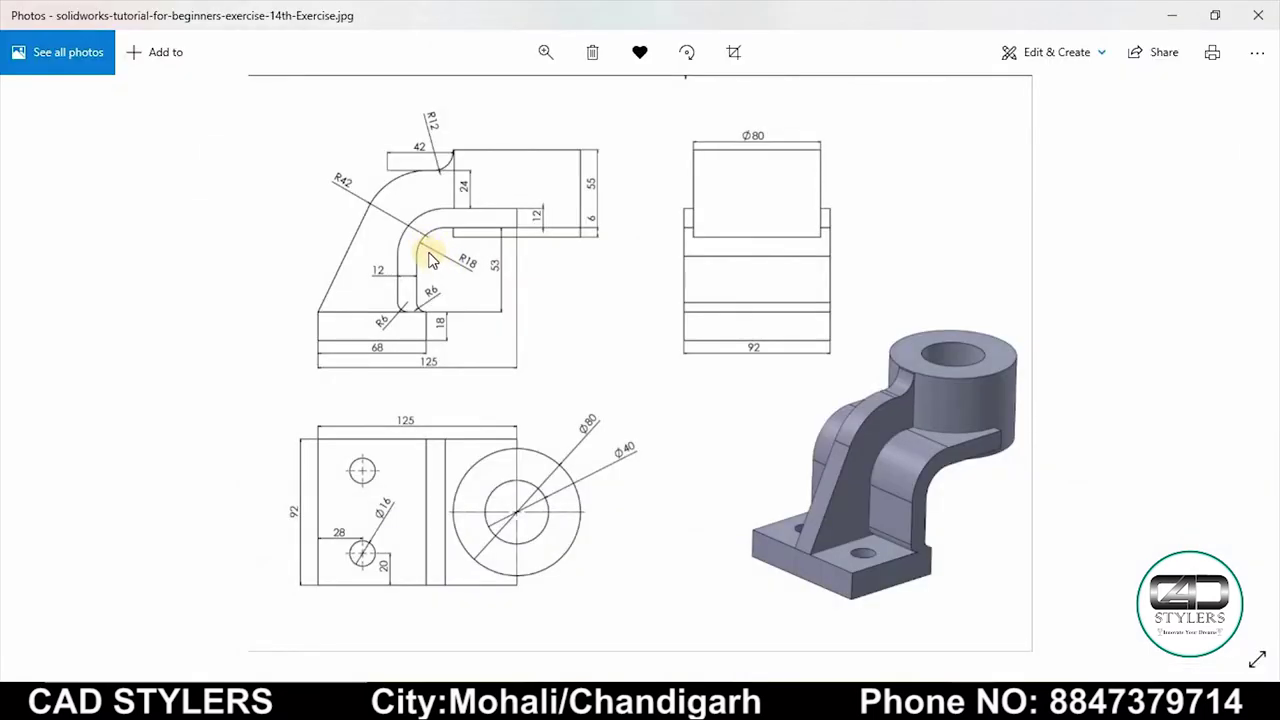
key(alt+Tab)
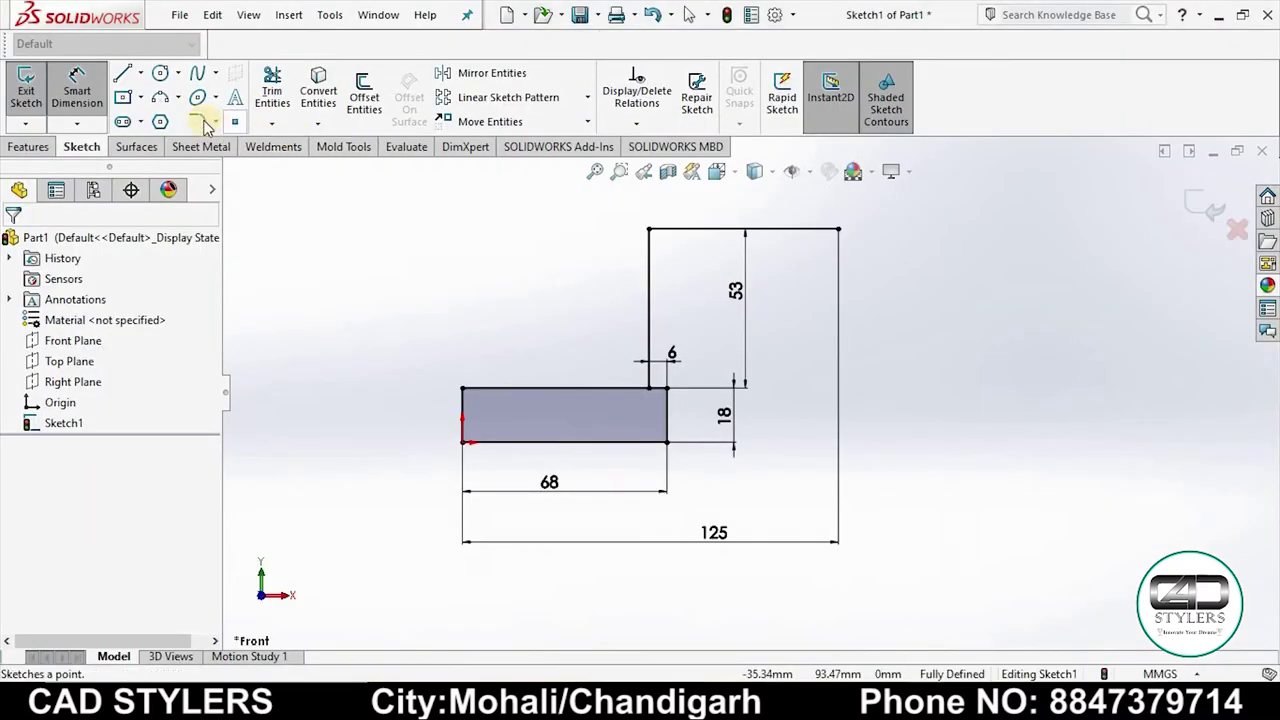
Round the top corner of the tall section with an R18 sketch fillet.
click(197, 121)
click(651, 236)
text(18)
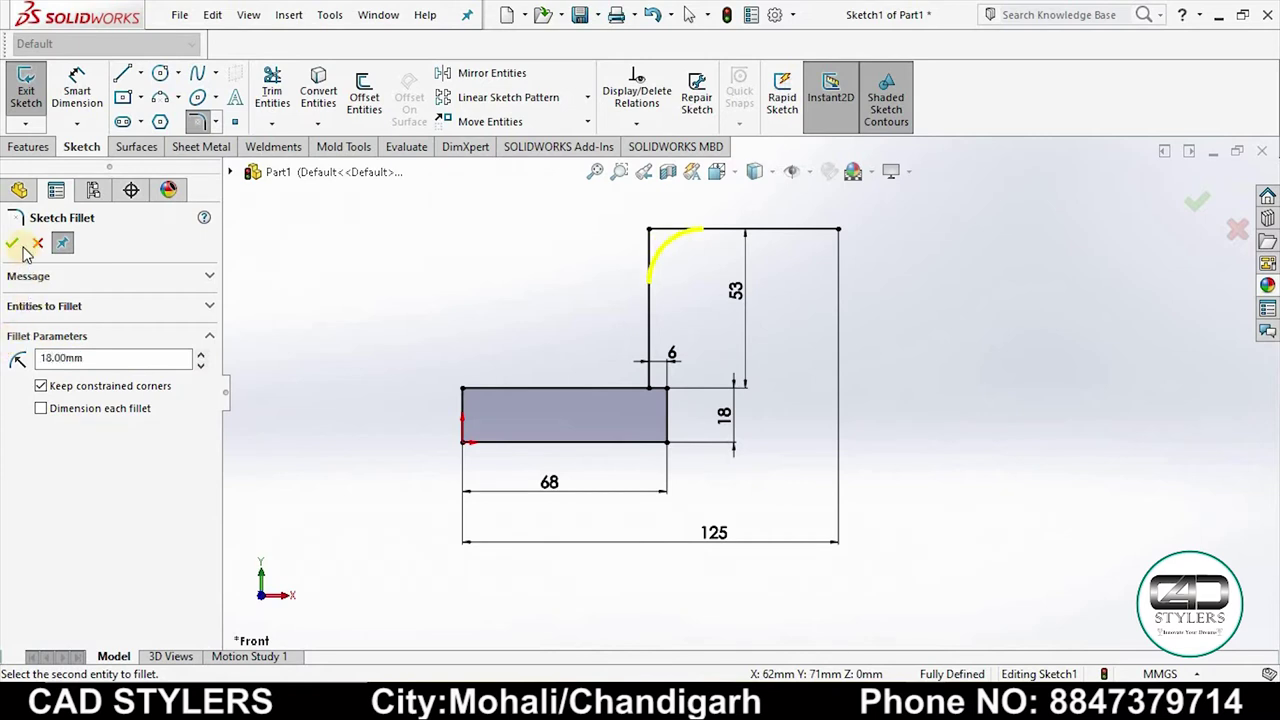
click(20, 246)
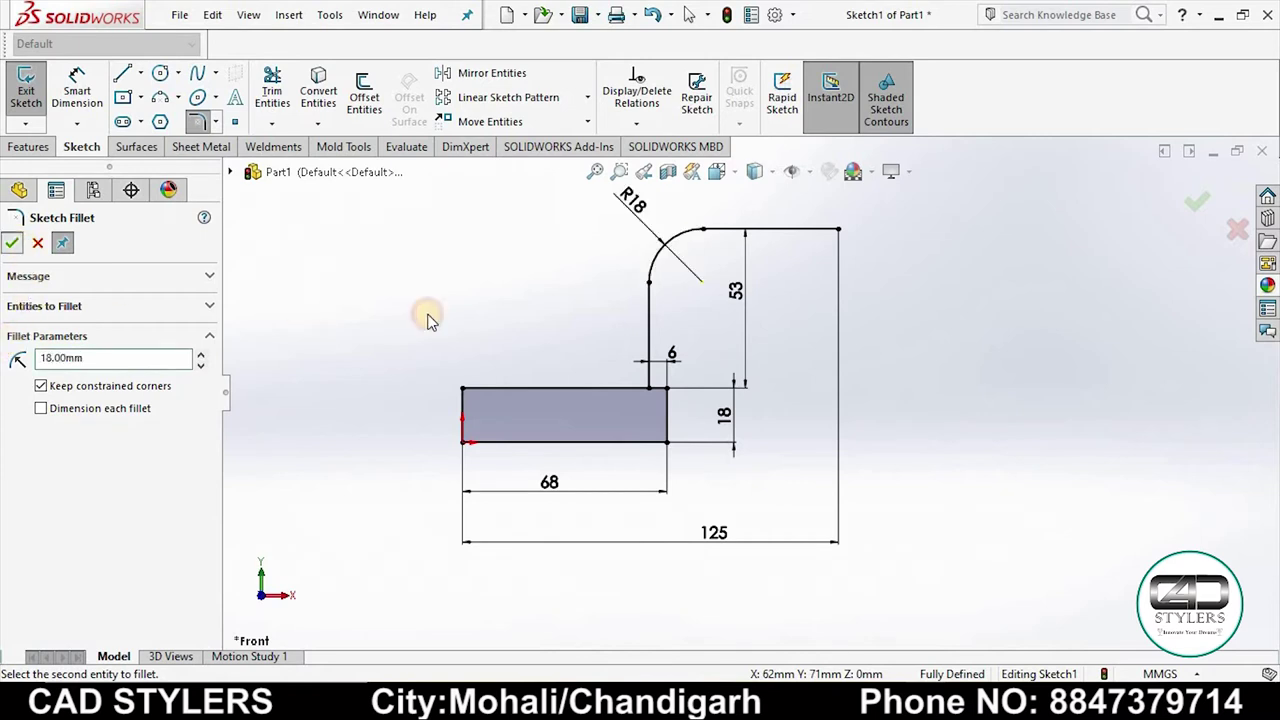
click(364, 97)
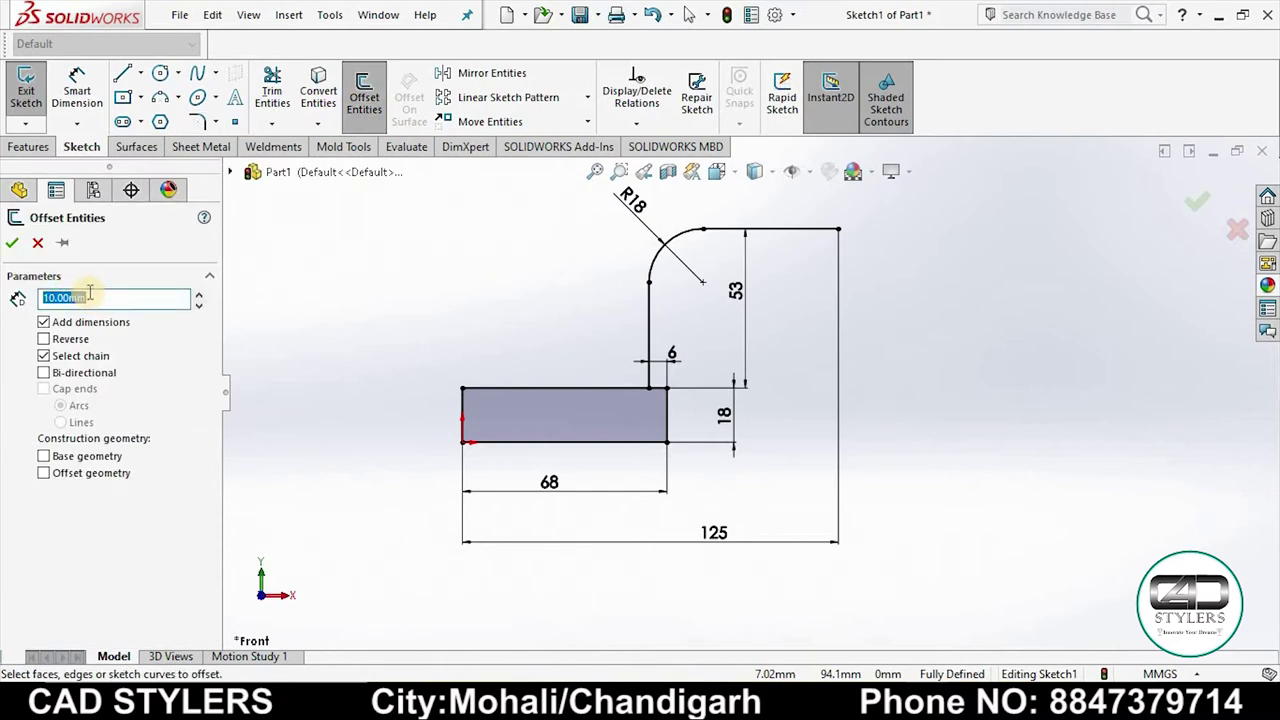
text(12)
Offset the vertical line and arc 12 mm outward to form the rib's second wall.
key(Return)
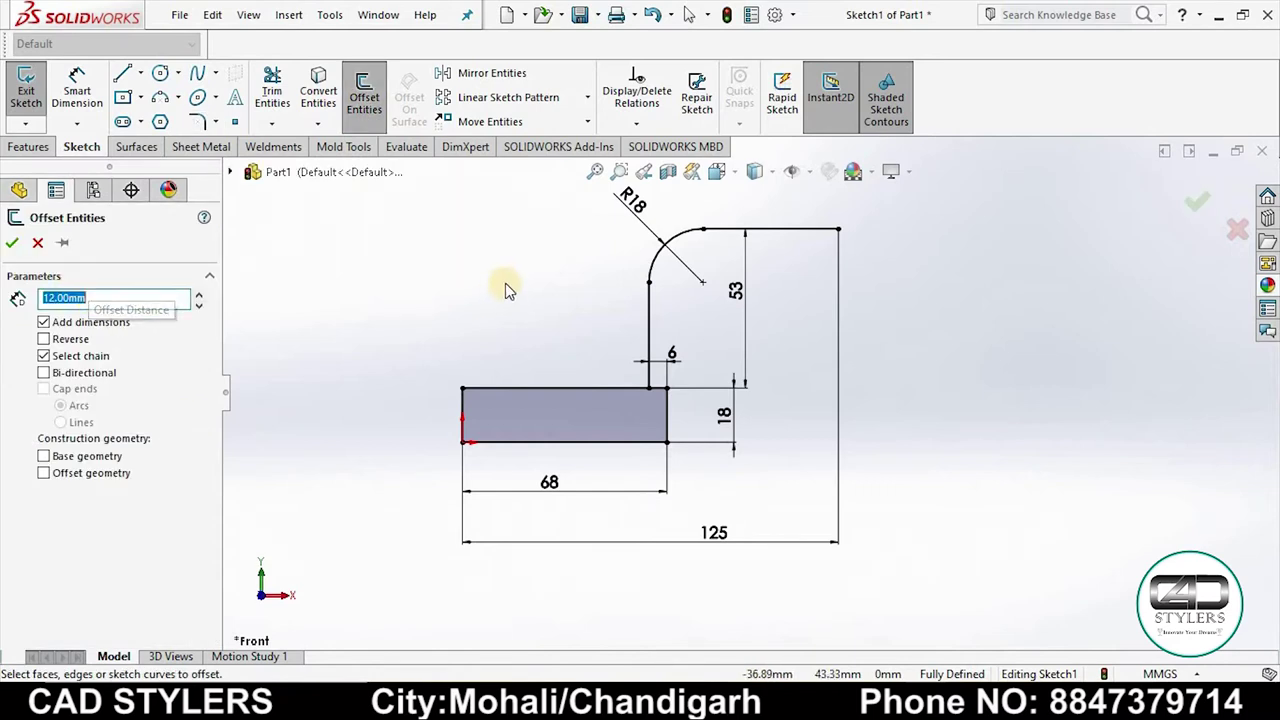
click(650, 342)
click(586, 278)
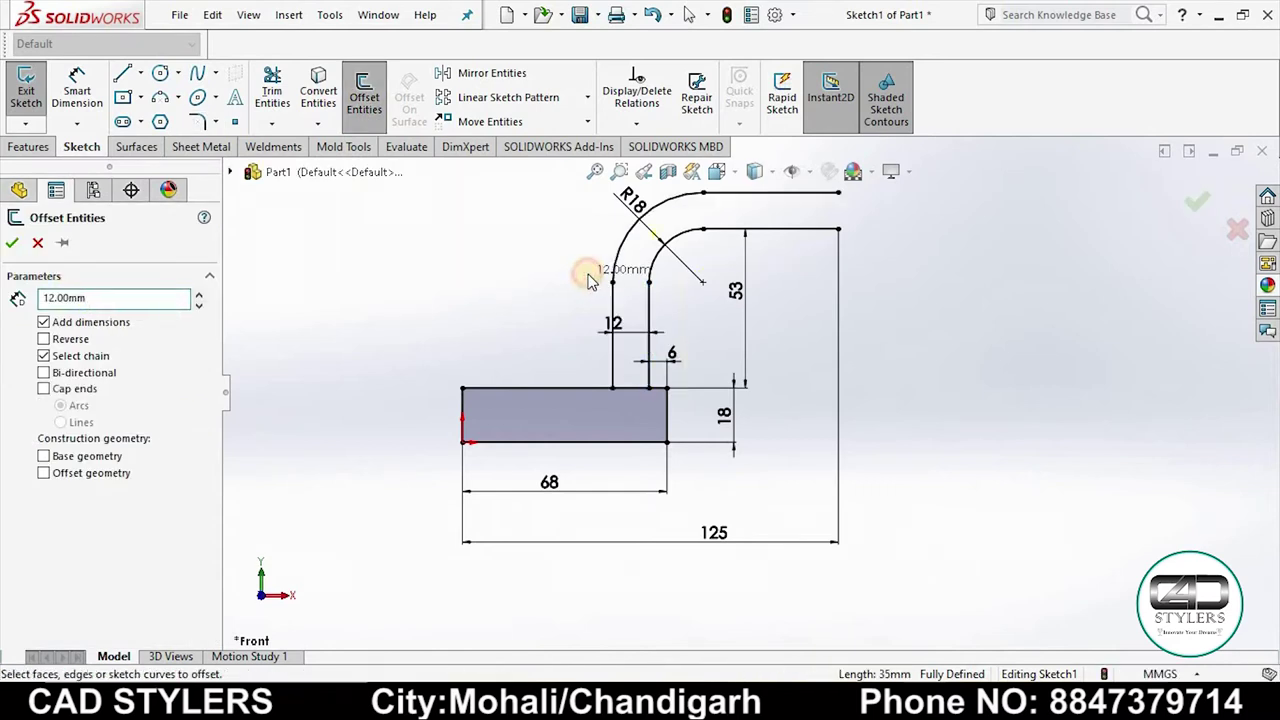
scroll(740, 380, up, 1)
scroll(785, 348, down, 1)
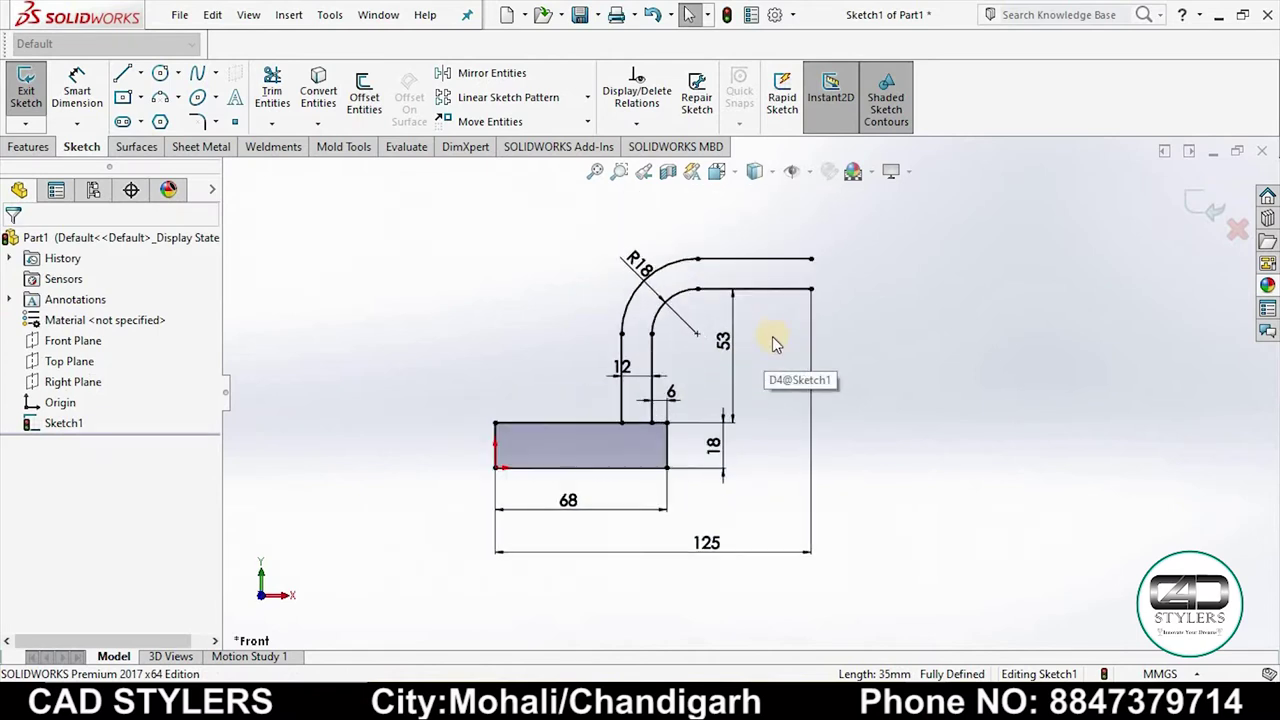
scroll(757, 362, down, 1)
scroll(680, 462, down, 2)
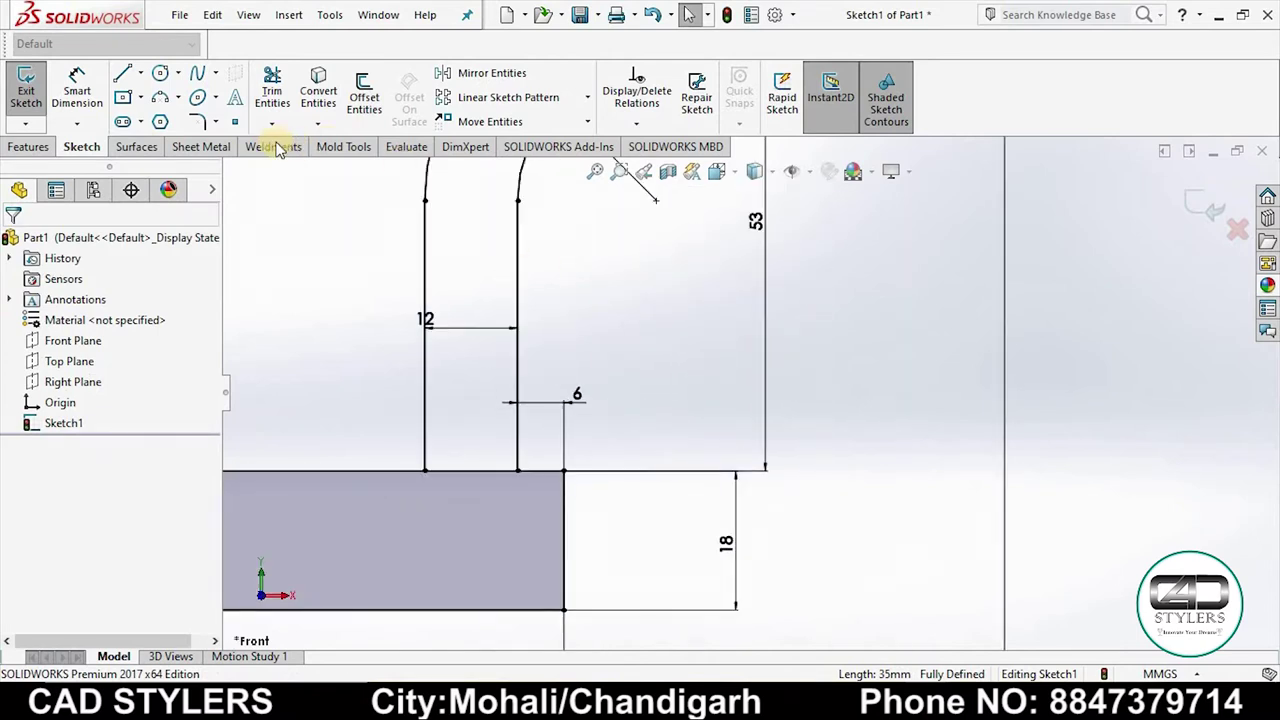
click(975, 615)
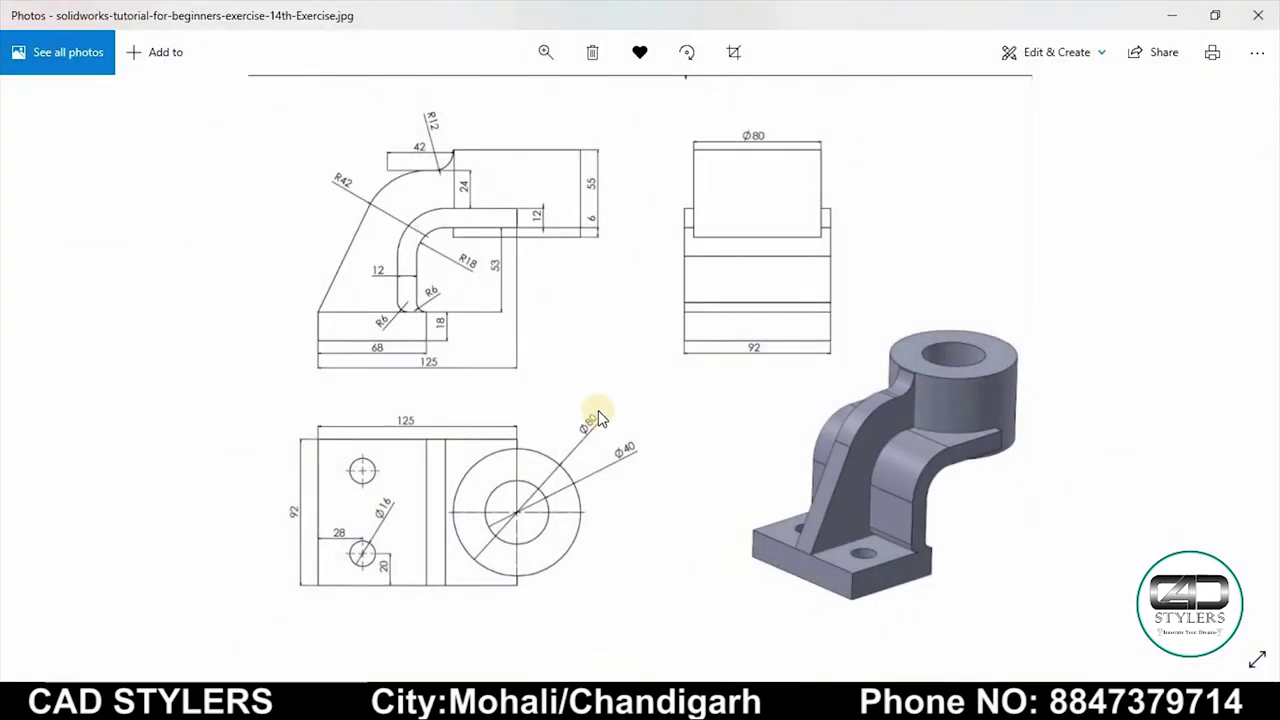
scroll(400, 306, up, 2)
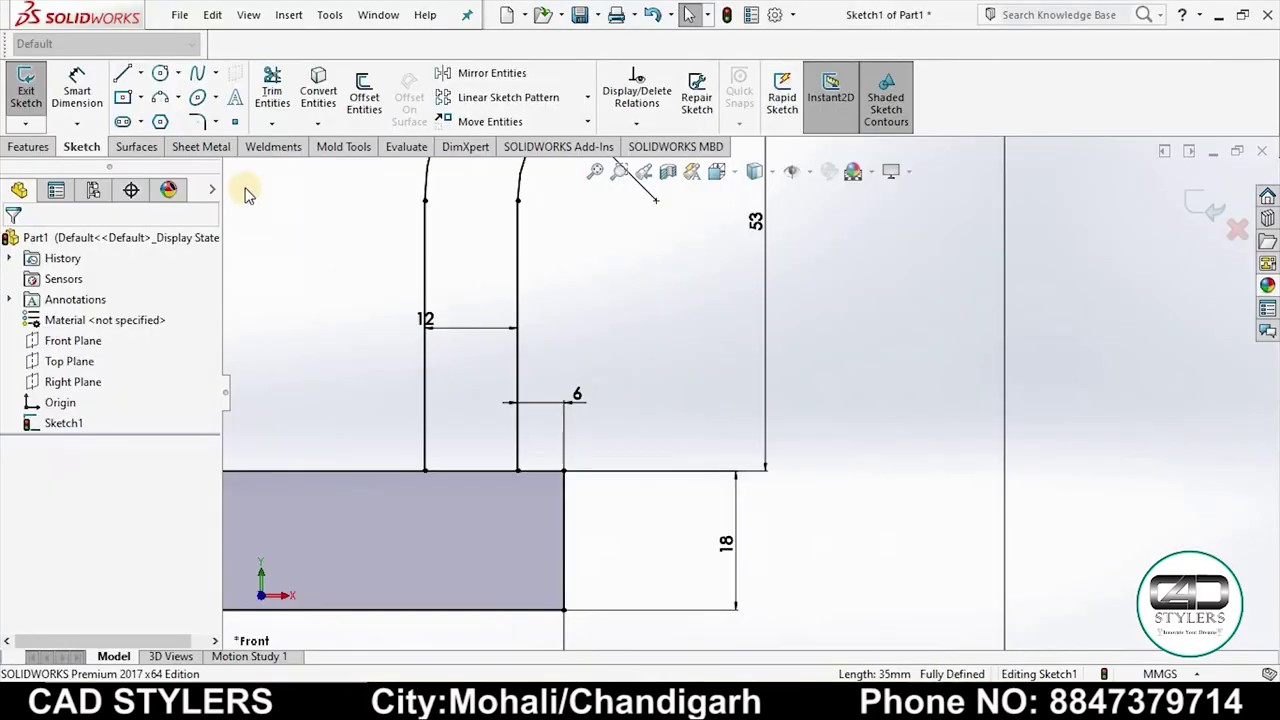
Add an R6 fillet at the inner bottom corner of the offset wall.
click(197, 121)
text(6)
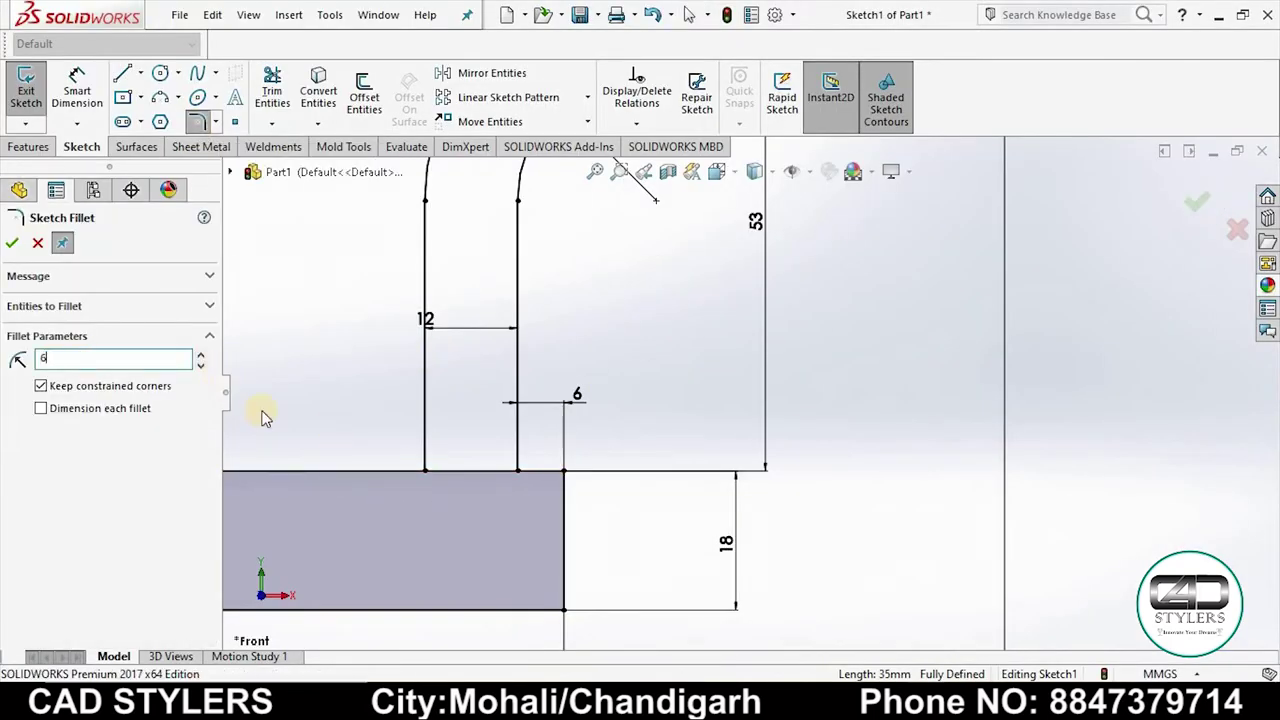
click(427, 446)
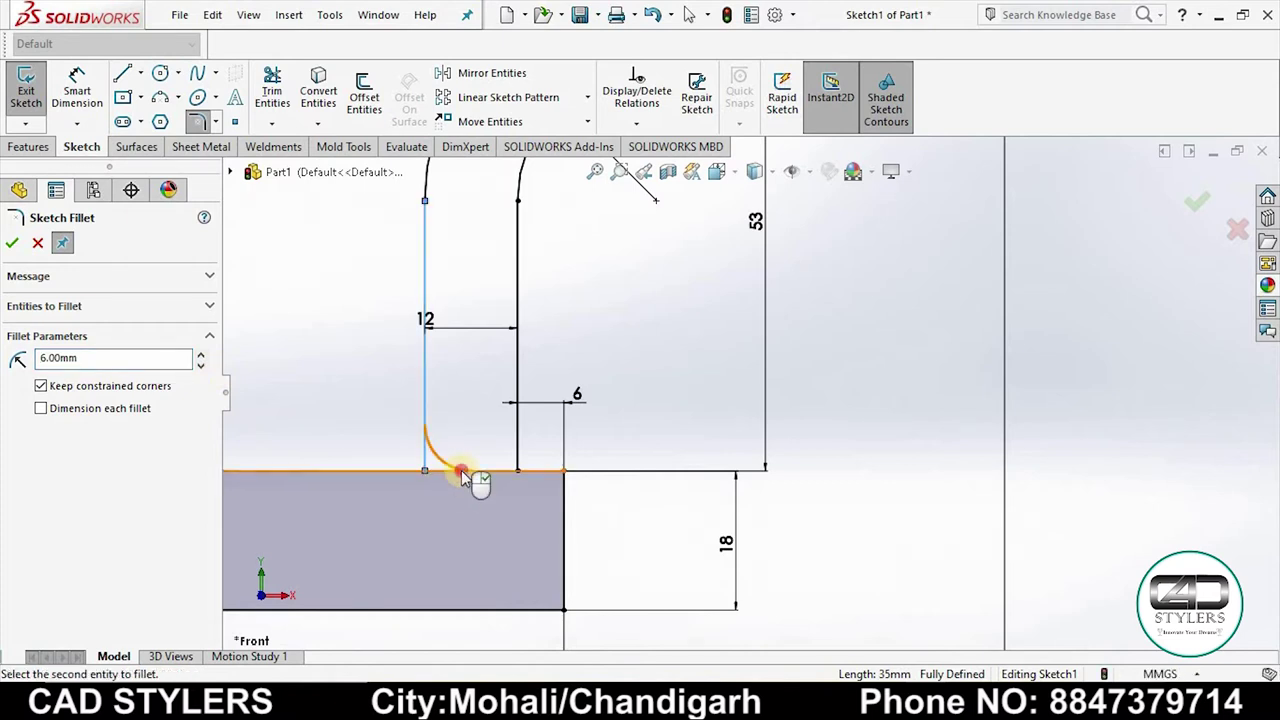
click(522, 455)
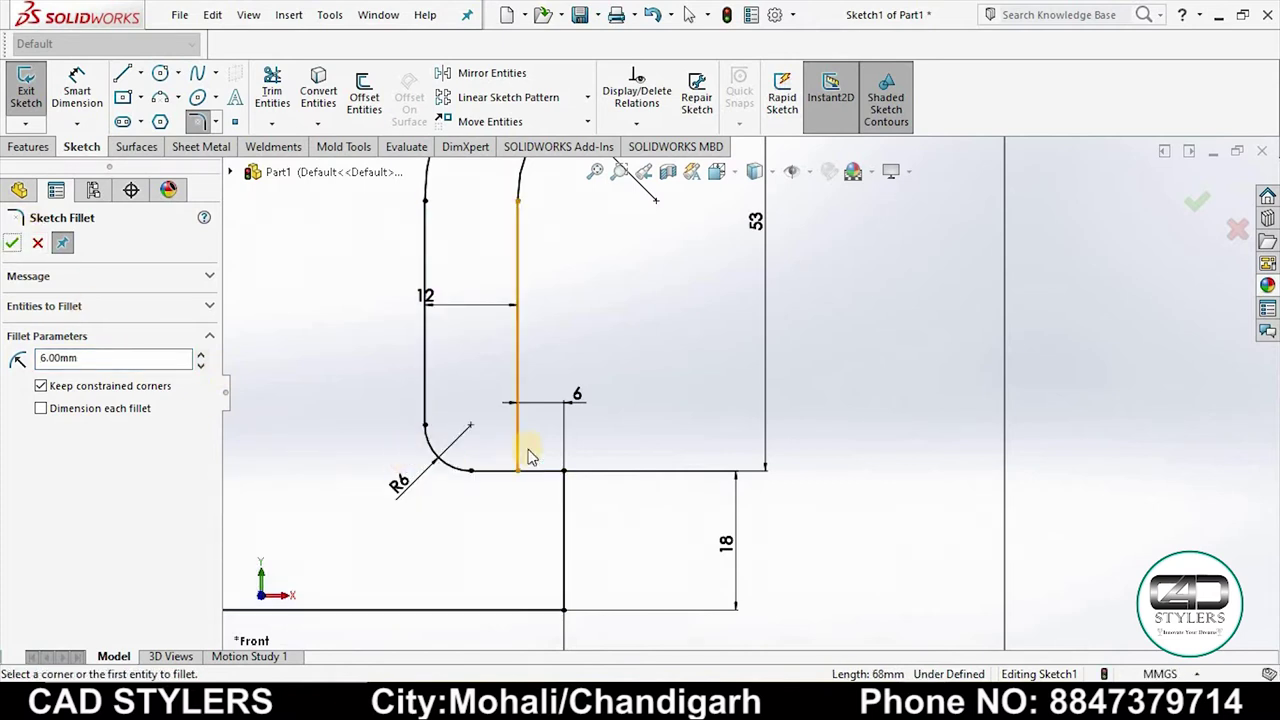
click(535, 463)
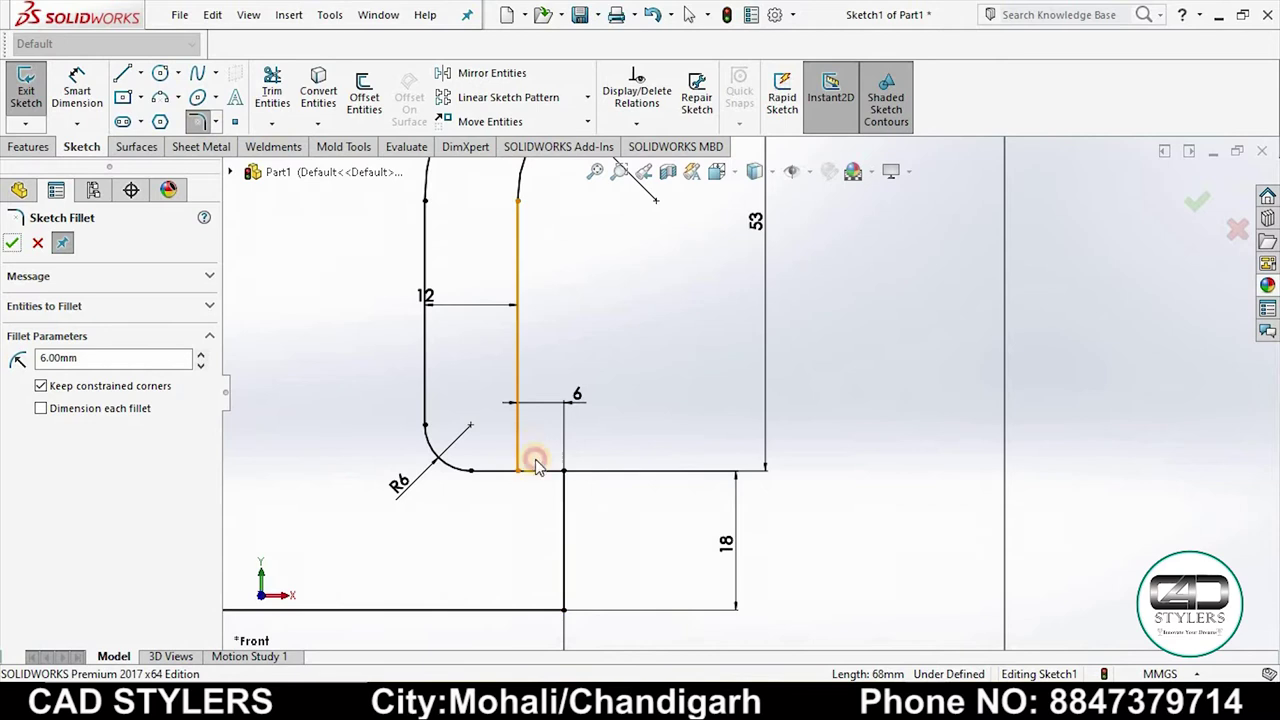
key(Escape)
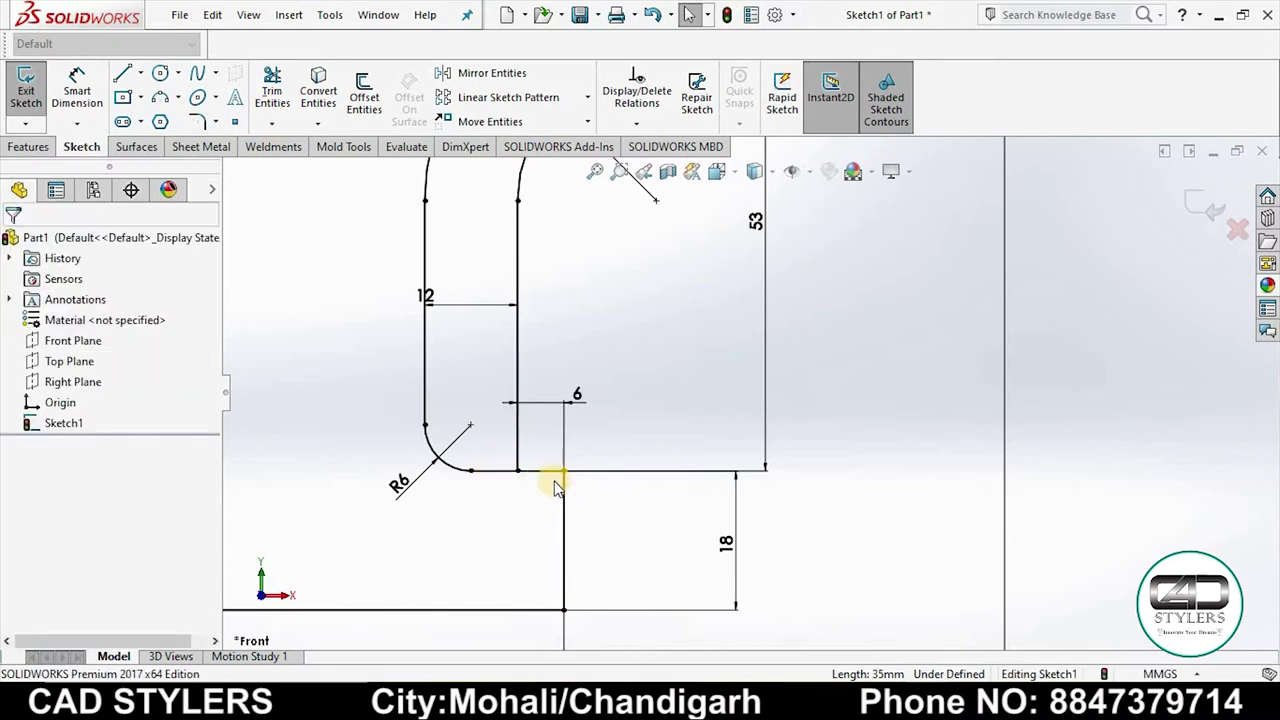
key(f)
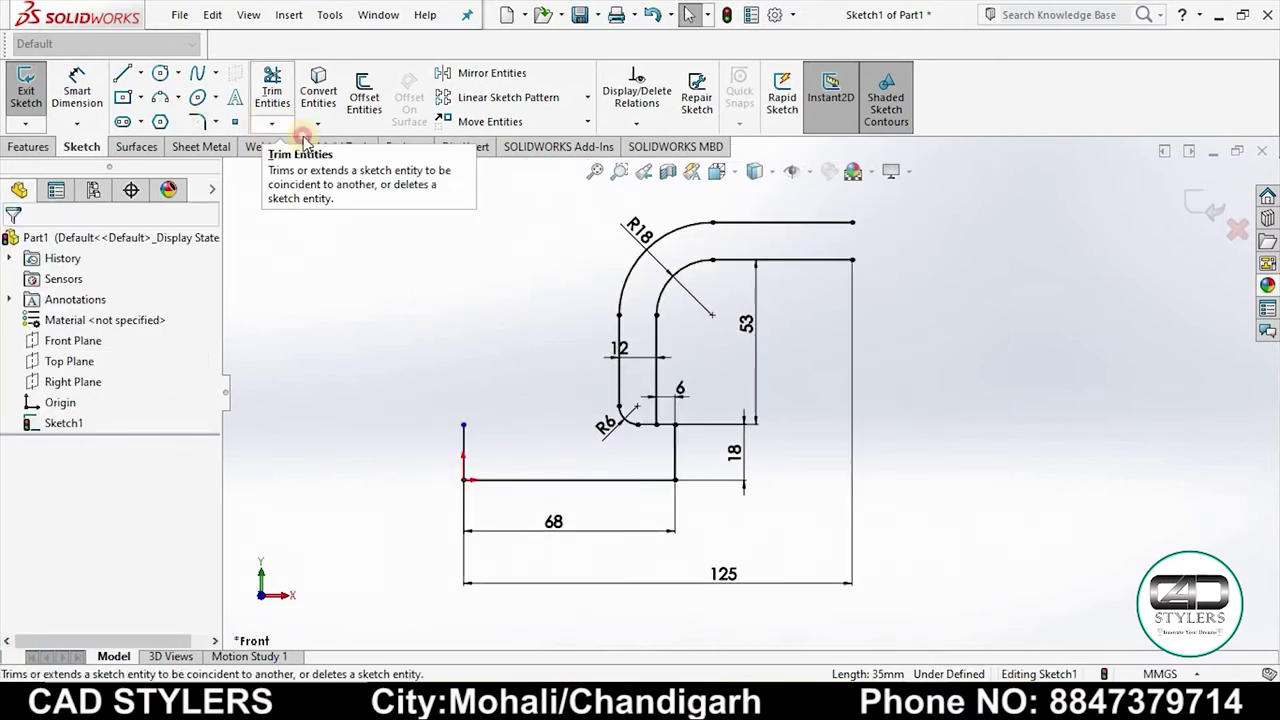
Extend the base's top edge leftward and trim the leftover segment inside the profile.
click(272, 123)
click(357, 189)
scroll(620, 454, down, 3)
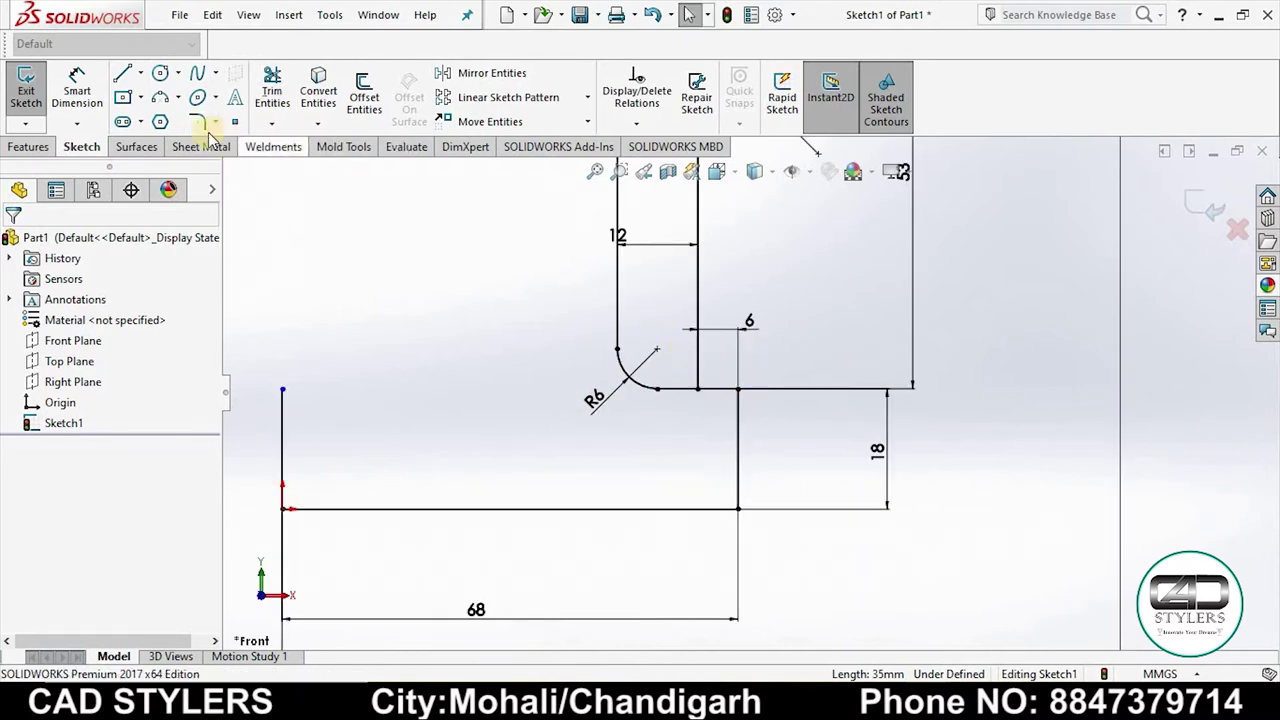
click(272, 123)
click(316, 170)
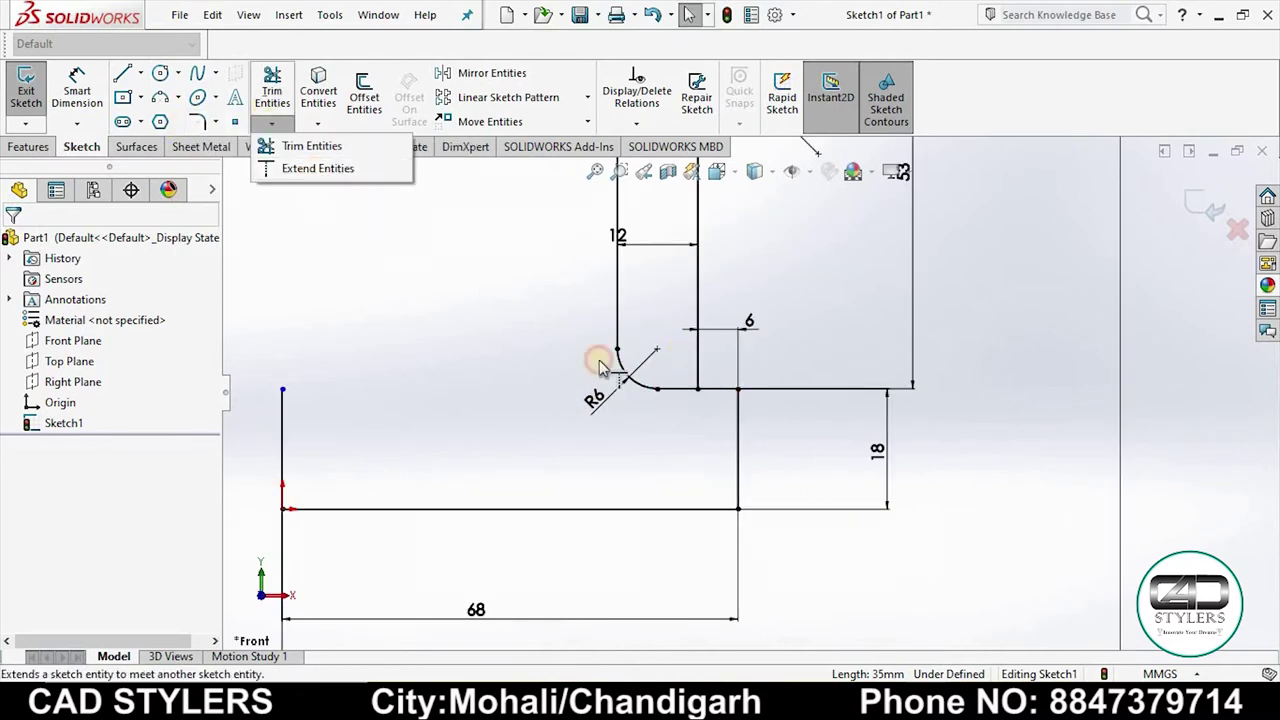
click(475, 391)
click(272, 88)
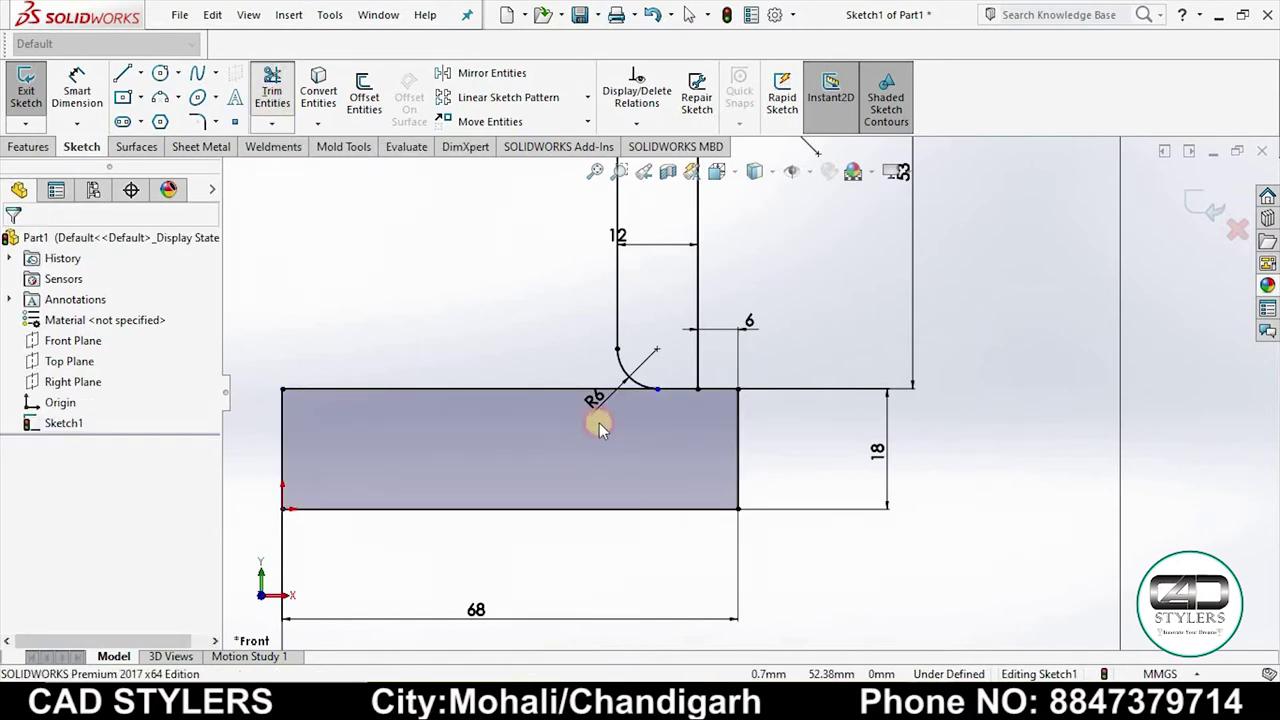
scroll(600, 422, down, 3)
drag(700, 376, 698, 428)
scroll(699, 432, up, 3)
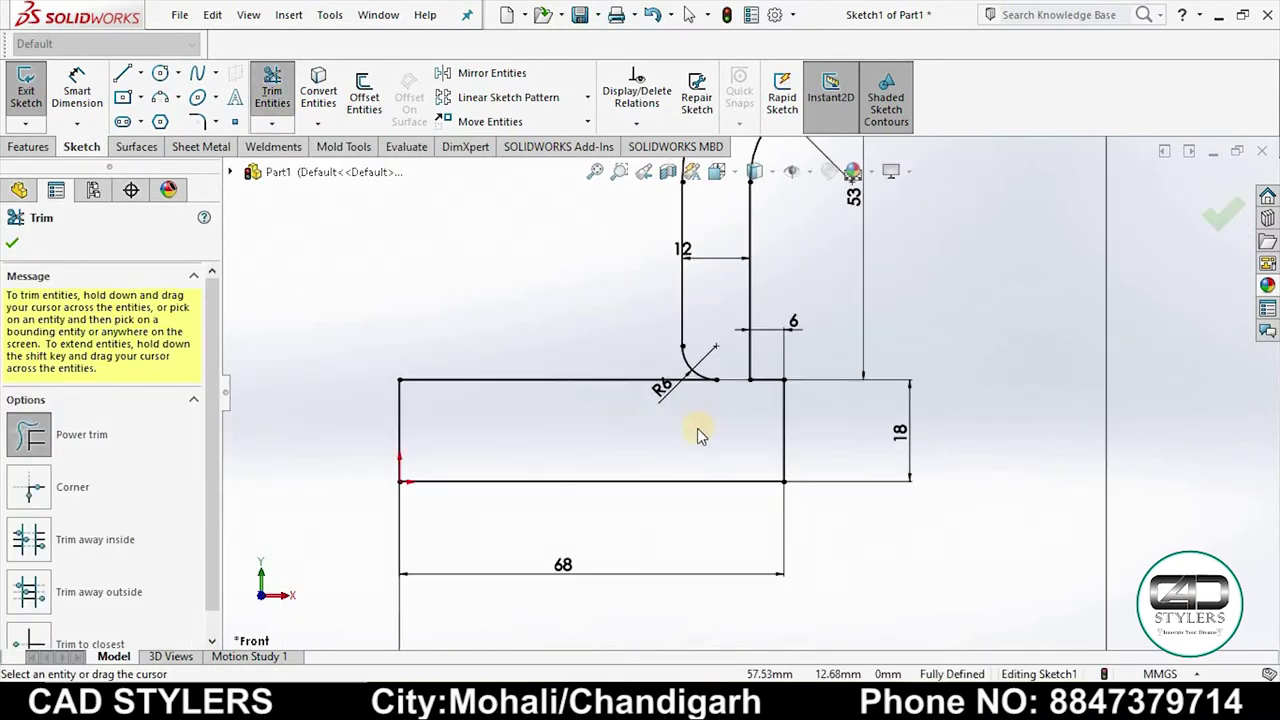
scroll(697, 433, up, 2)
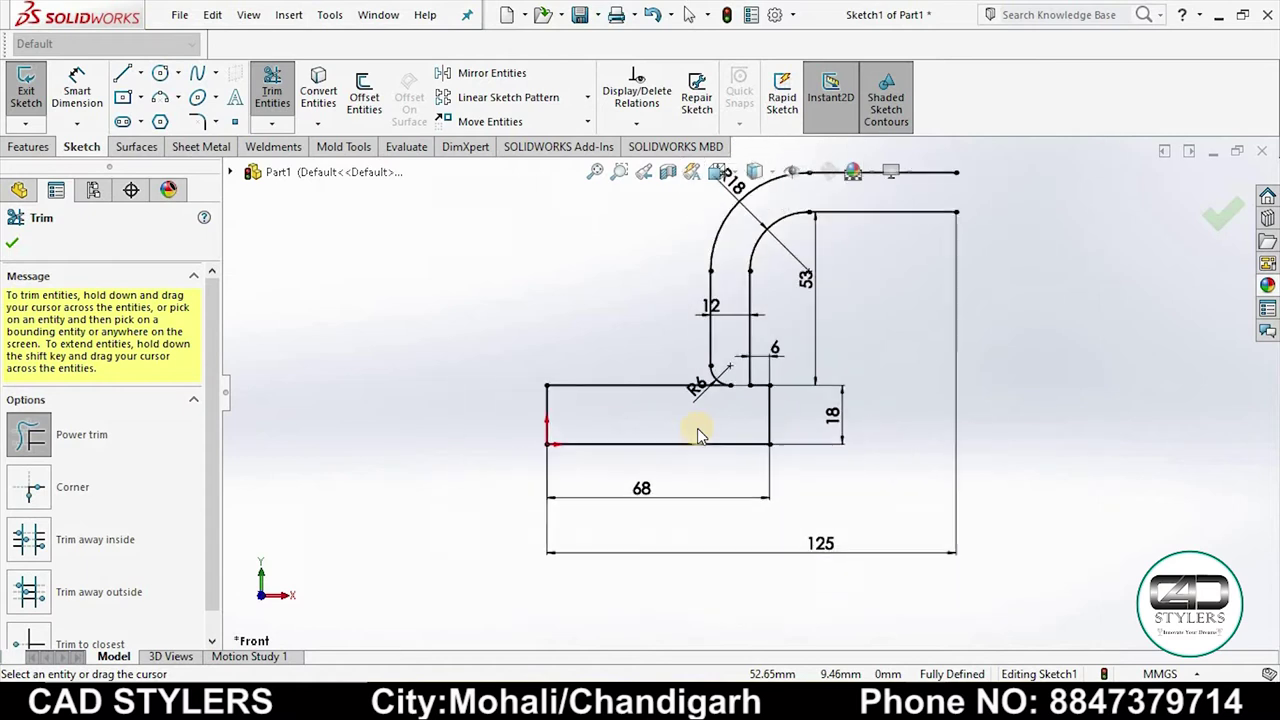
scroll(897, 351, up, 1)
scroll(897, 351, down, 1)
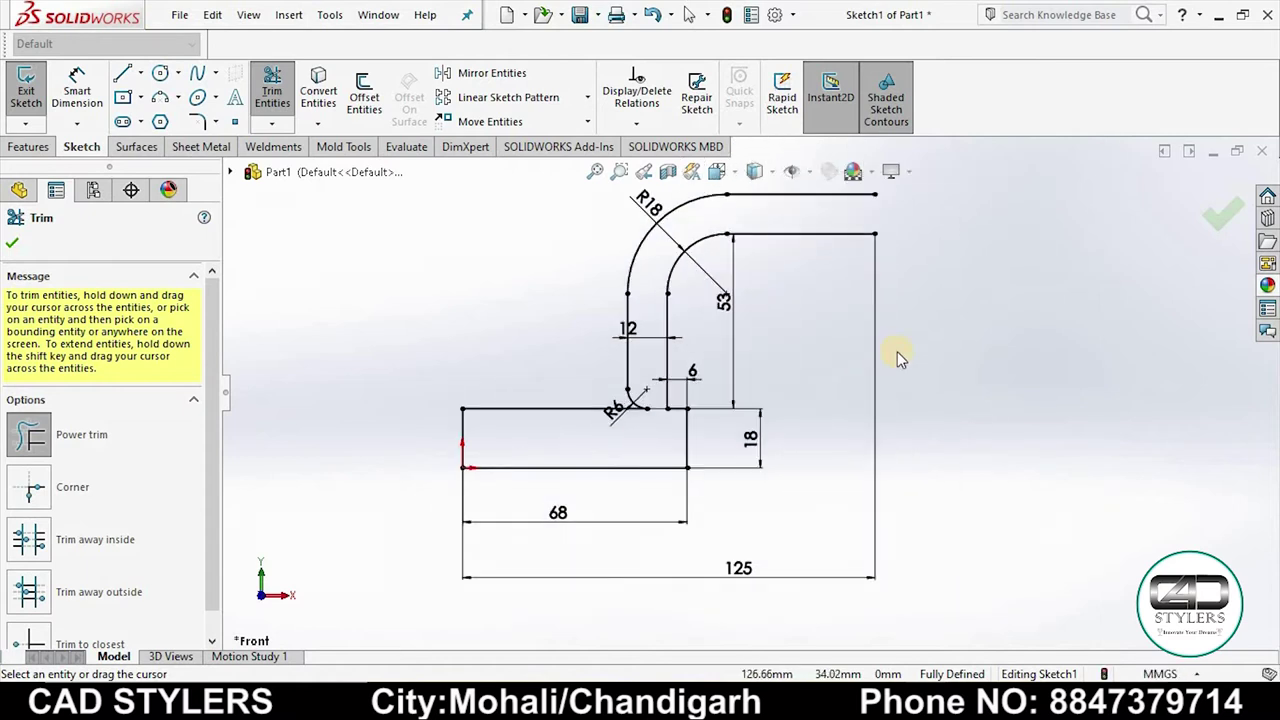
scroll(897, 351, down, 2)
scroll(897, 357, up, 2)
scroll(897, 357, up, 1)
Draw a vertical line closing the rib's right end.
click(122, 73)
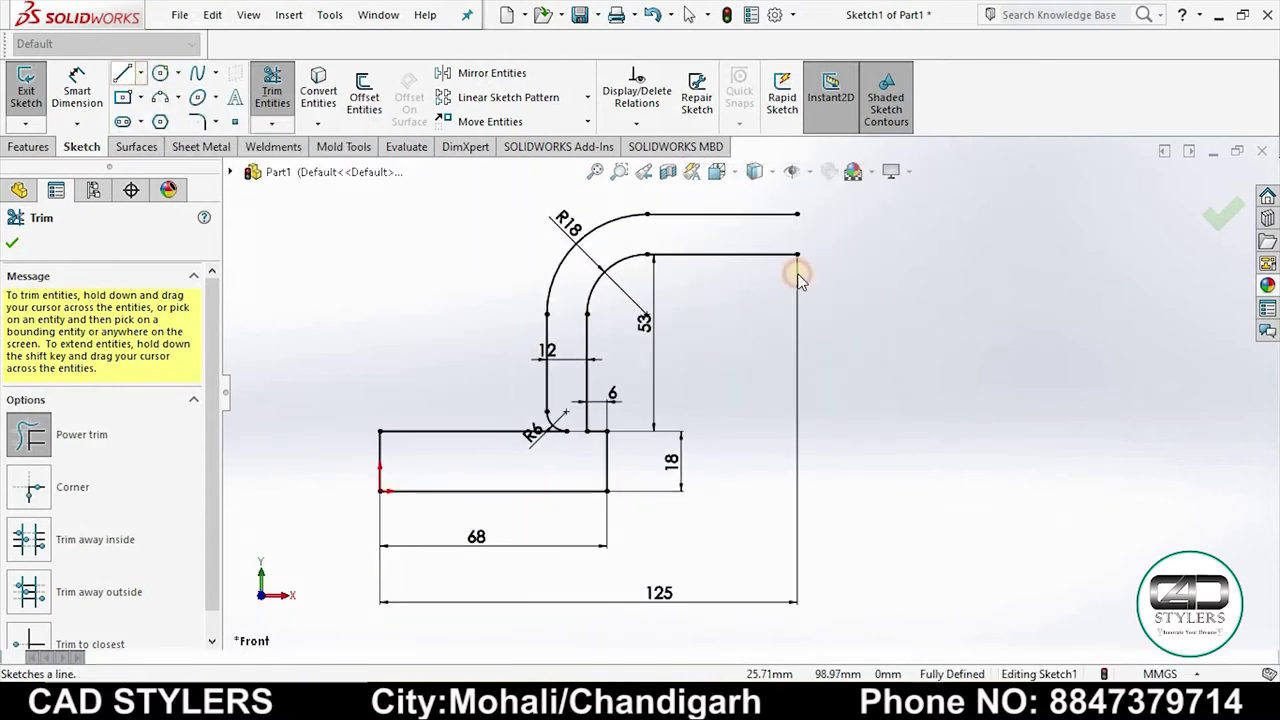
click(797, 214)
click(797, 254)
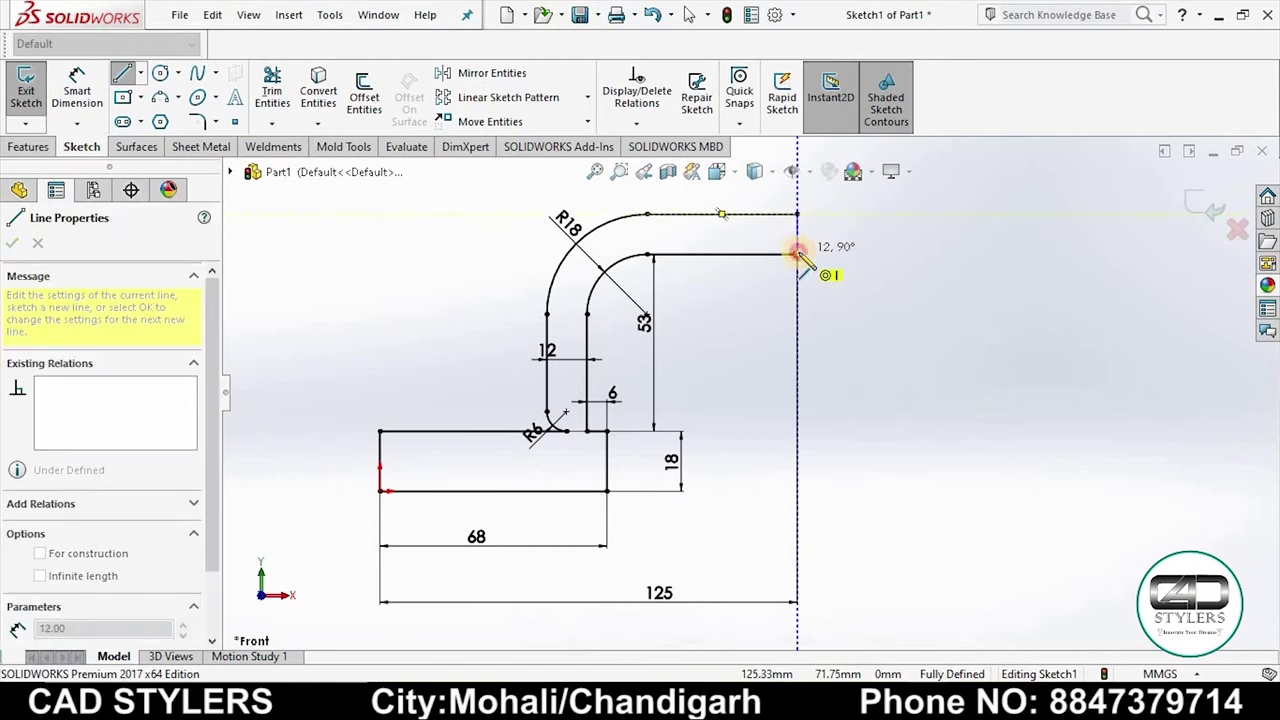
right_click(870, 278)
click(868, 278)
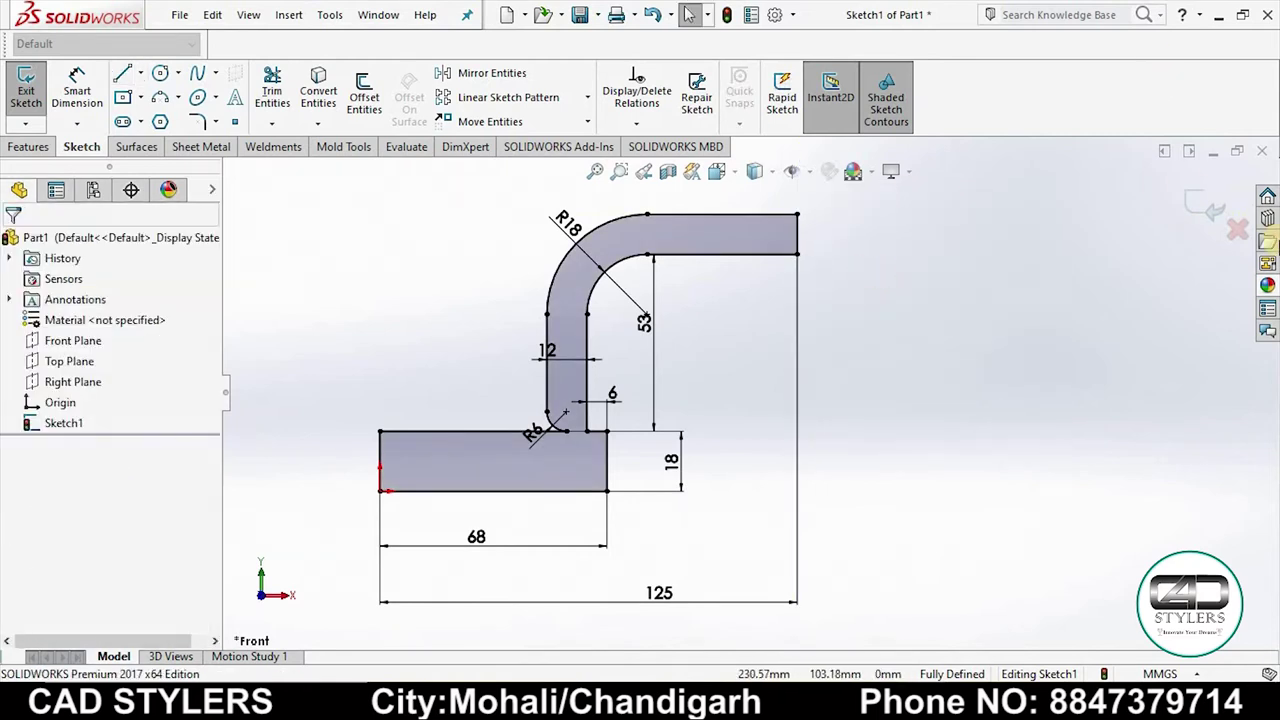
Exit the sketch and Boss-Extrude it Mid Plane to a 92 mm total width.
click(1168, 154)
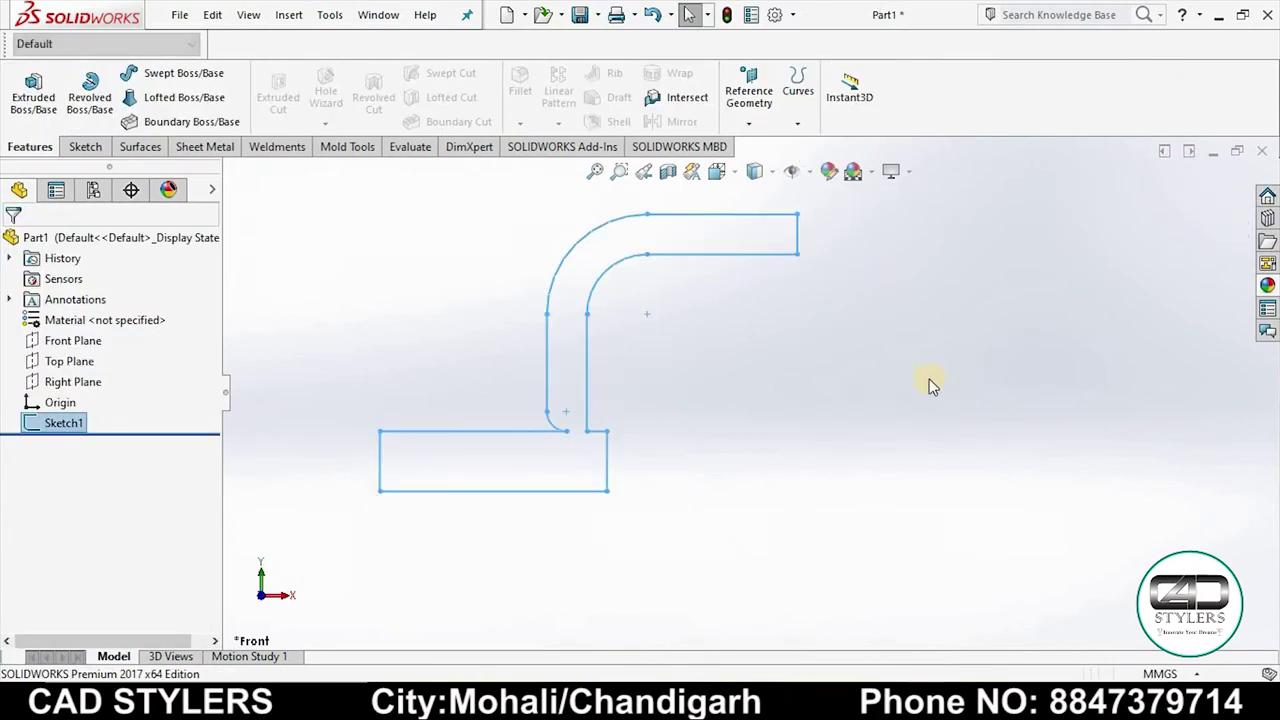
click(1053, 641)
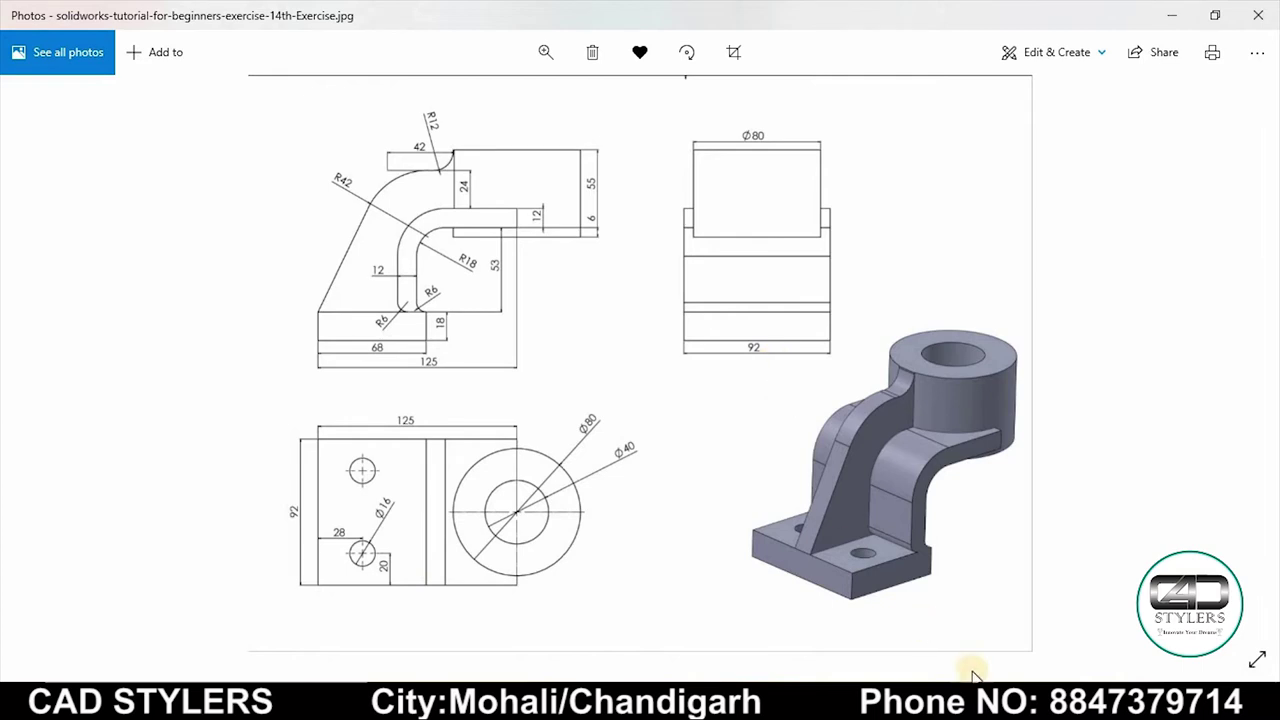
click(820, 620)
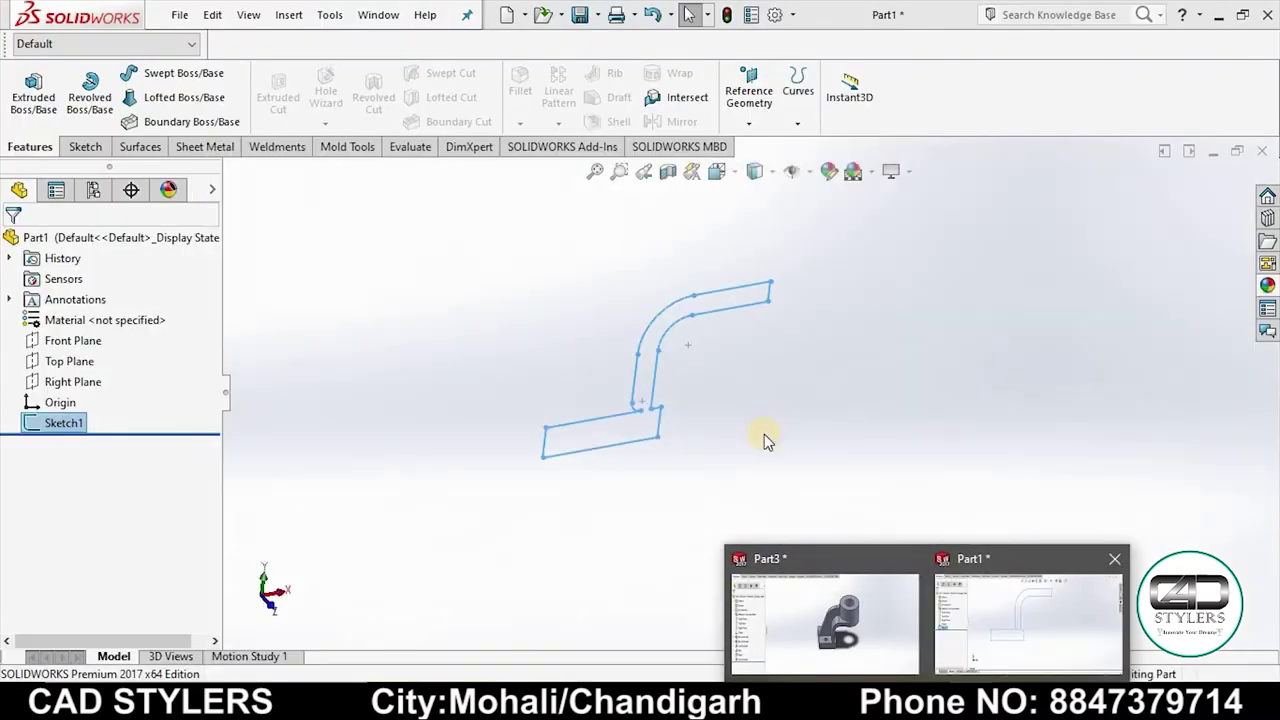
click(33, 97)
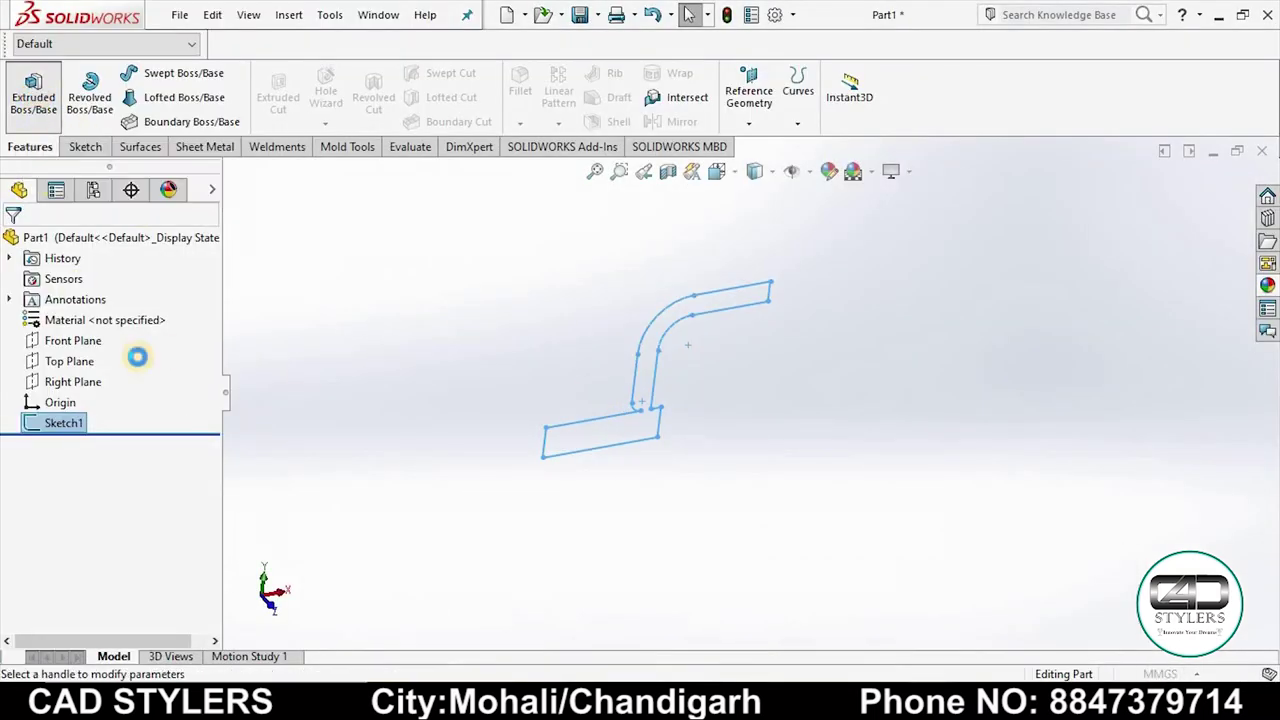
click(136, 355)
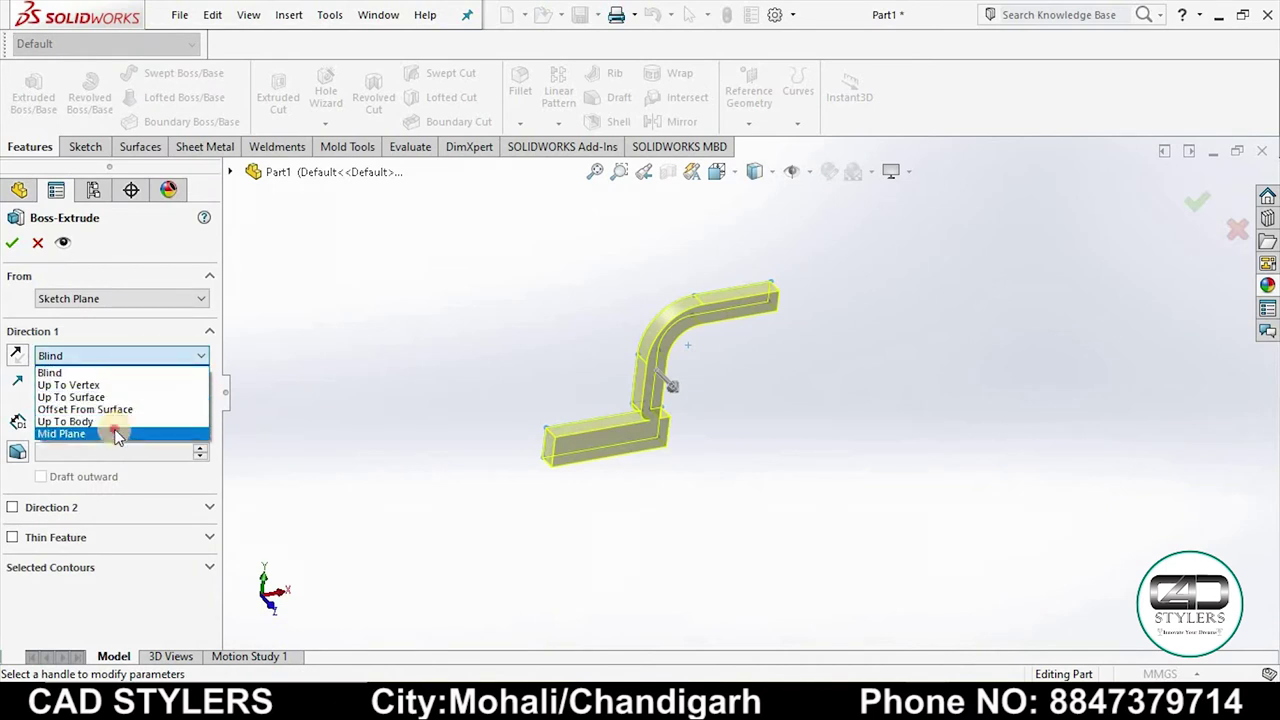
click(112, 433)
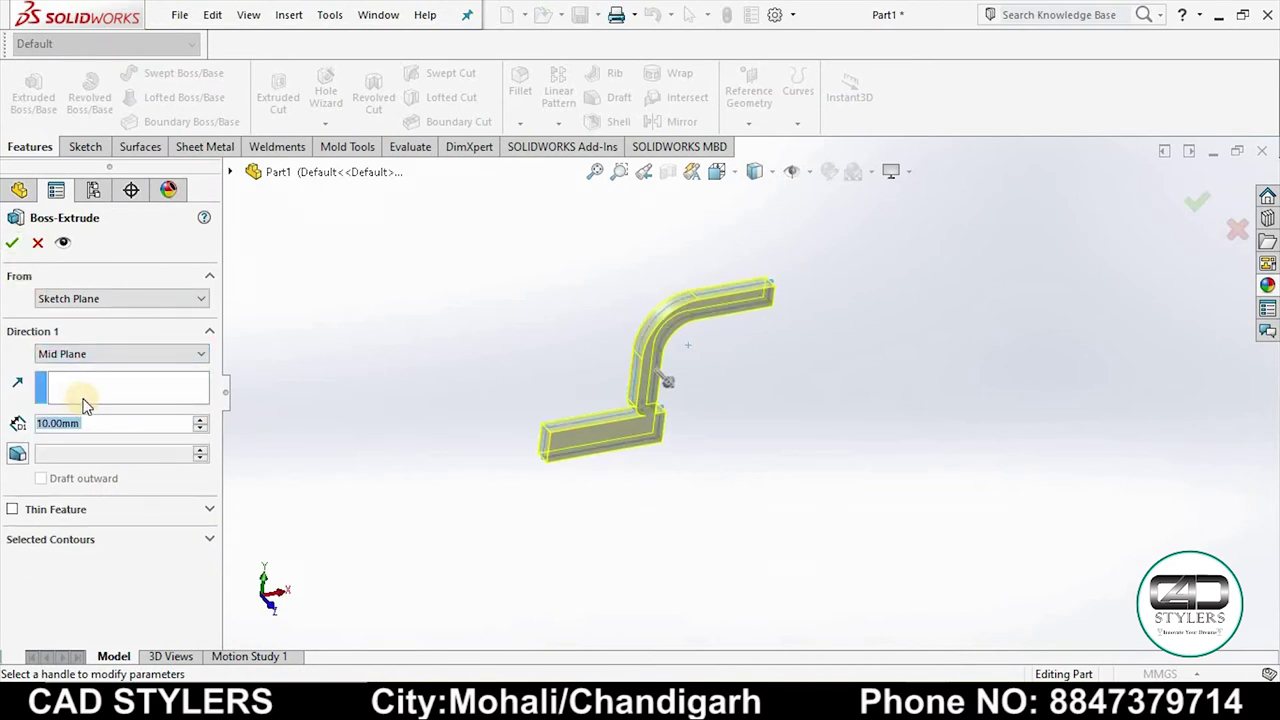
text(92)
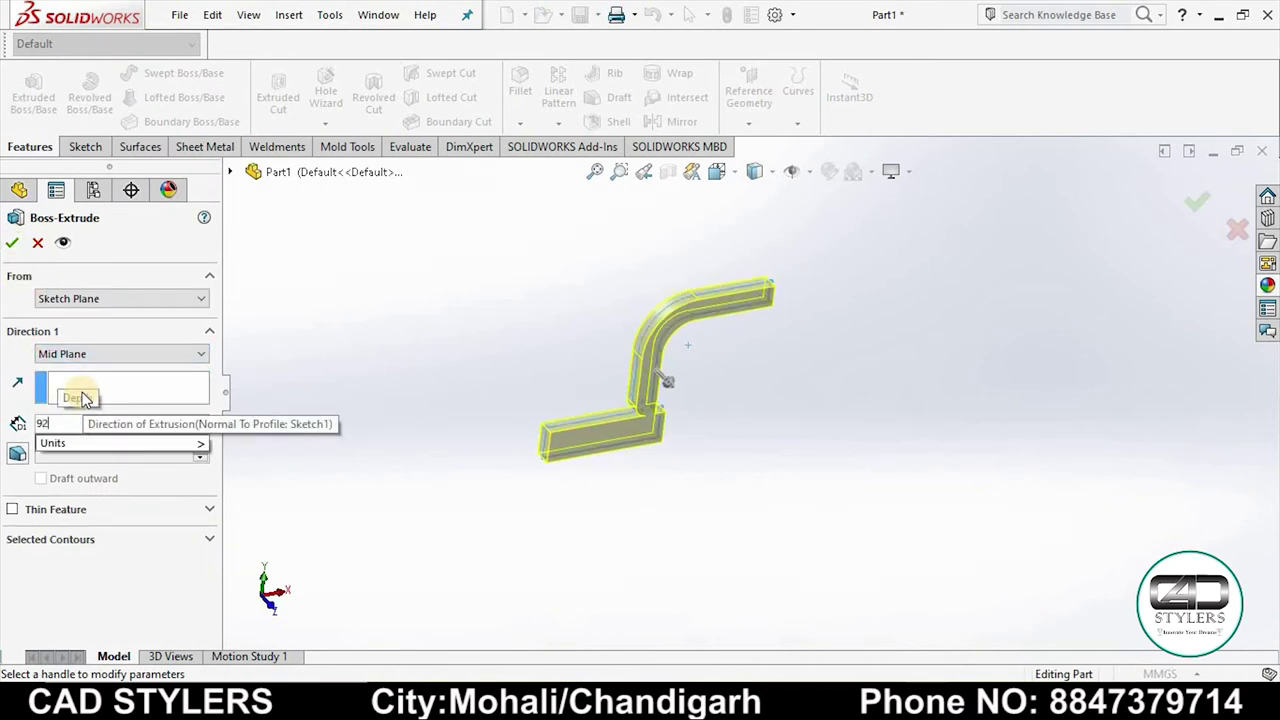
key(Return)
click(12, 242)
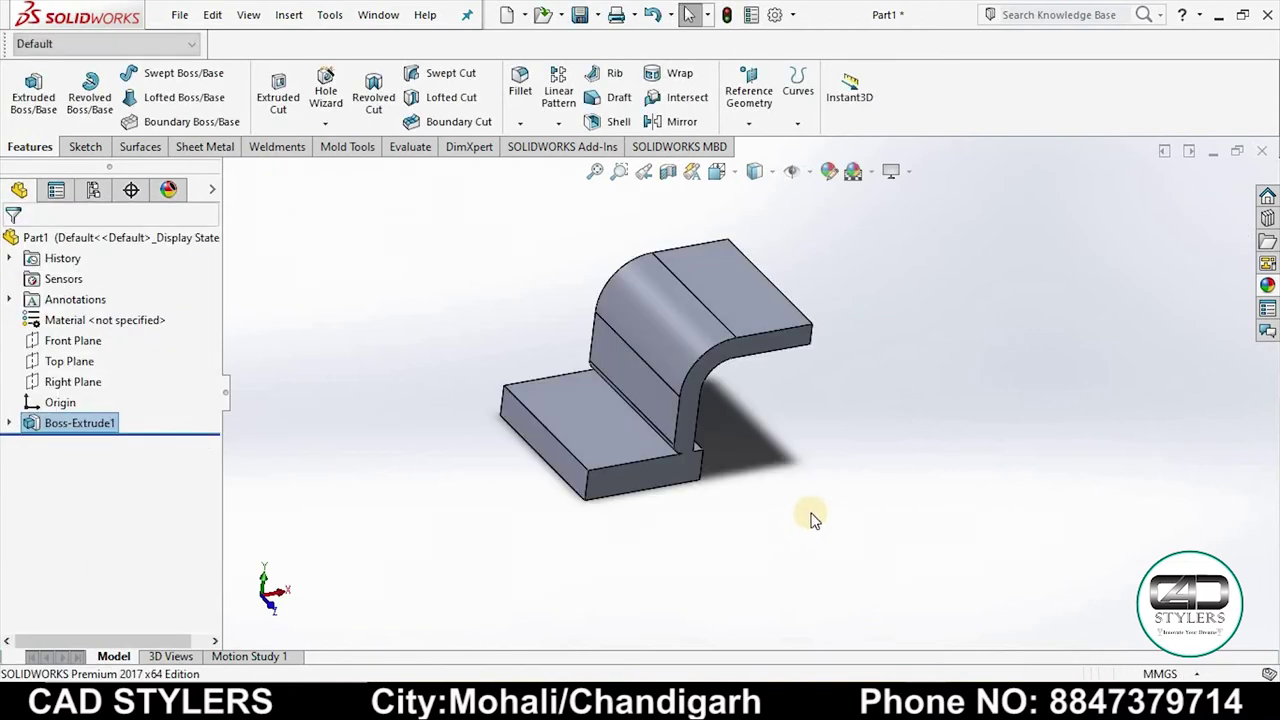
middle_drag(812, 519, 1177, 250)
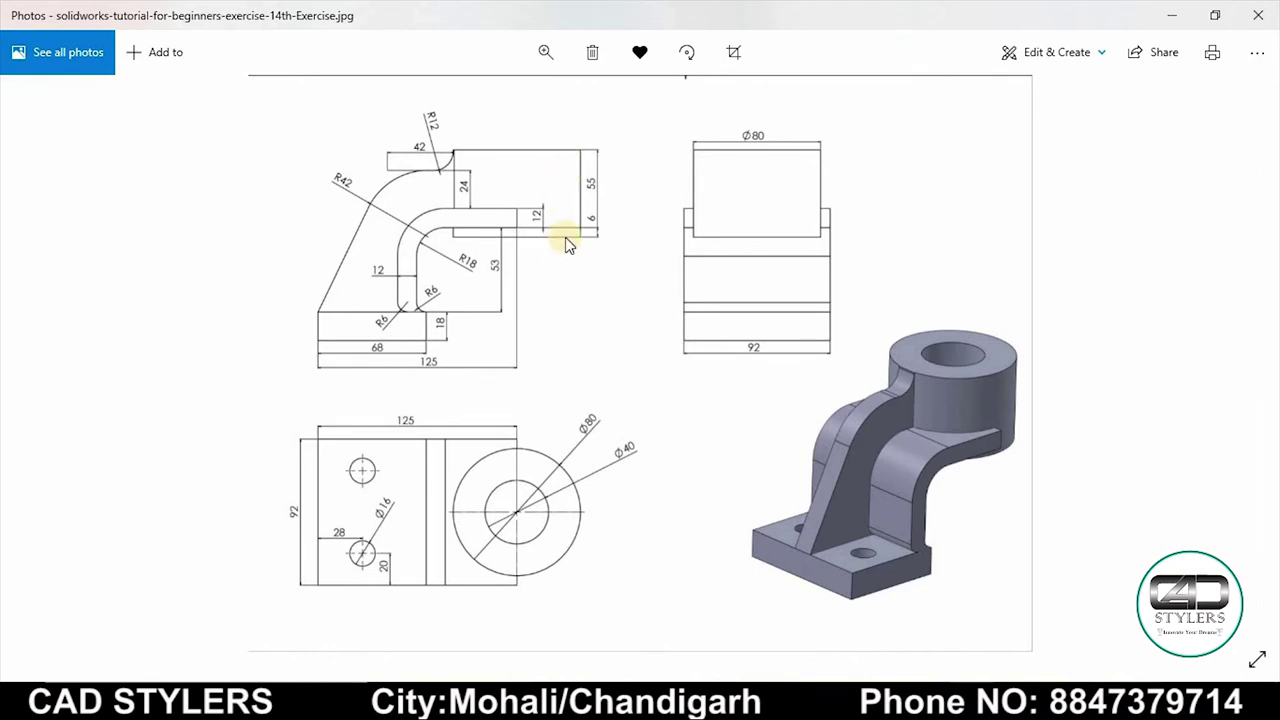
Sketch on the upper flange face two concentric circles centred on its outer edge.
click(970, 590)
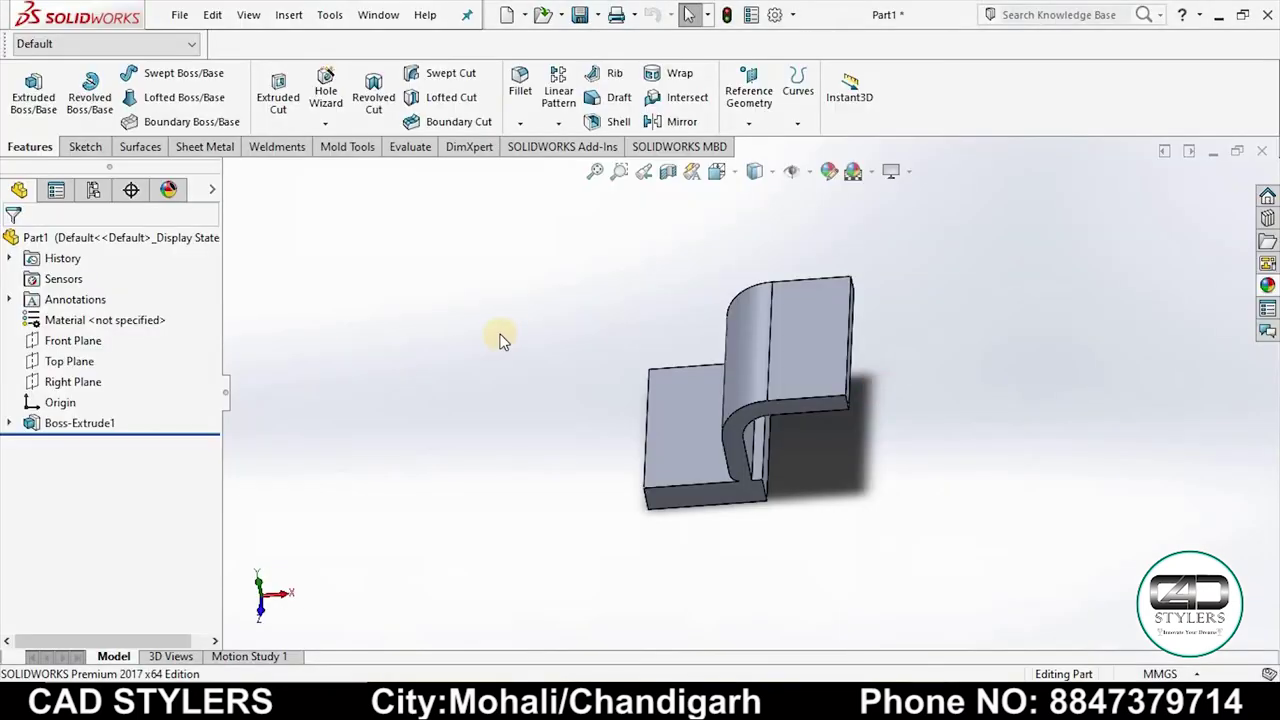
right_click(835, 354)
click(882, 256)
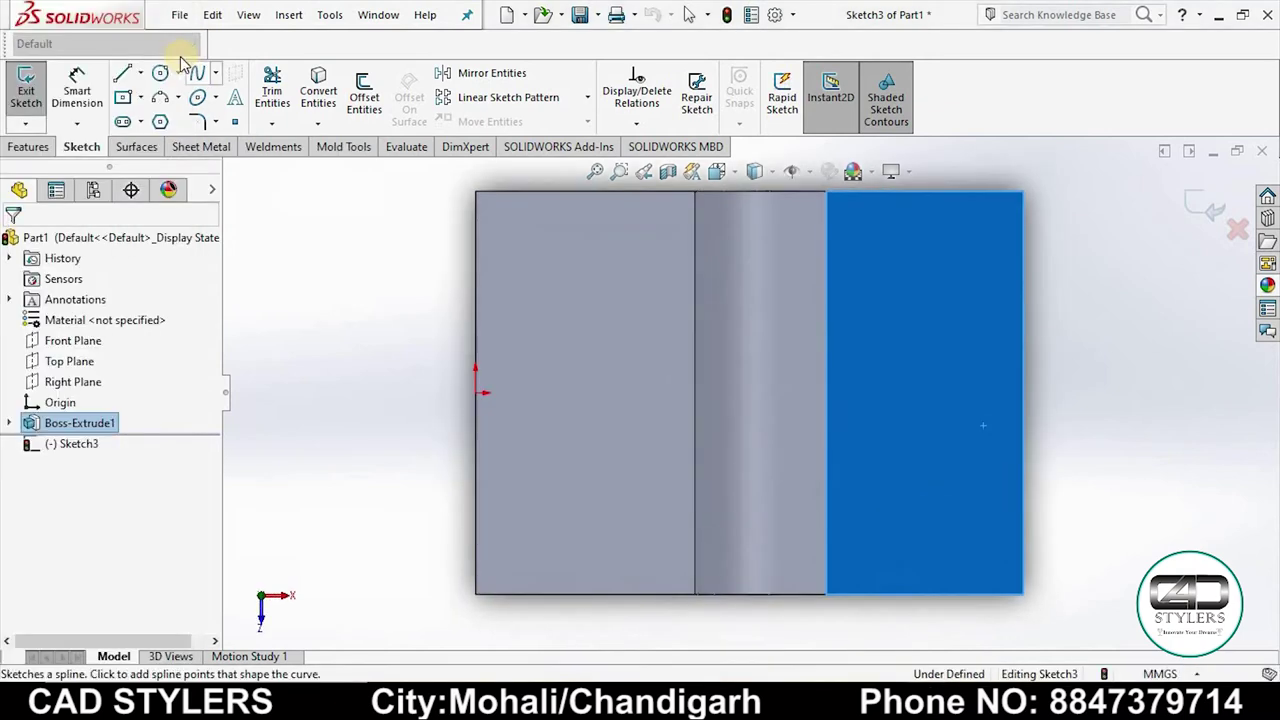
click(160, 73)
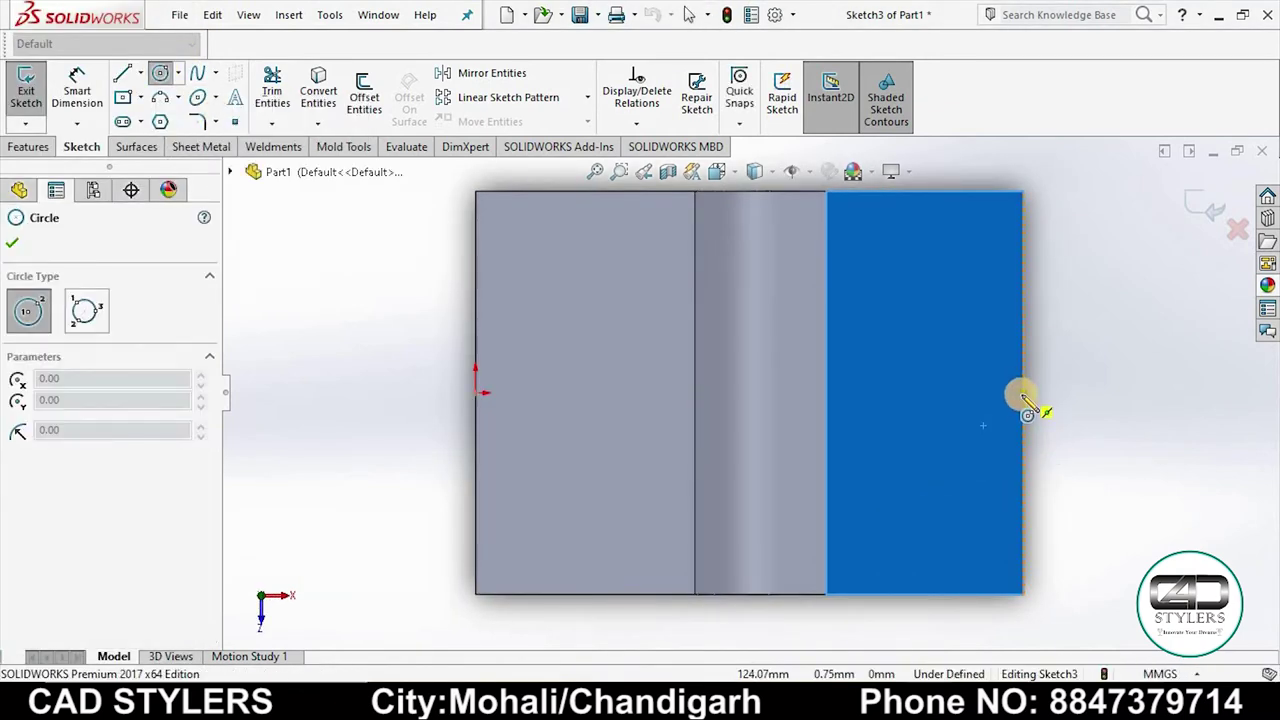
drag(1023, 392, 1051, 280)
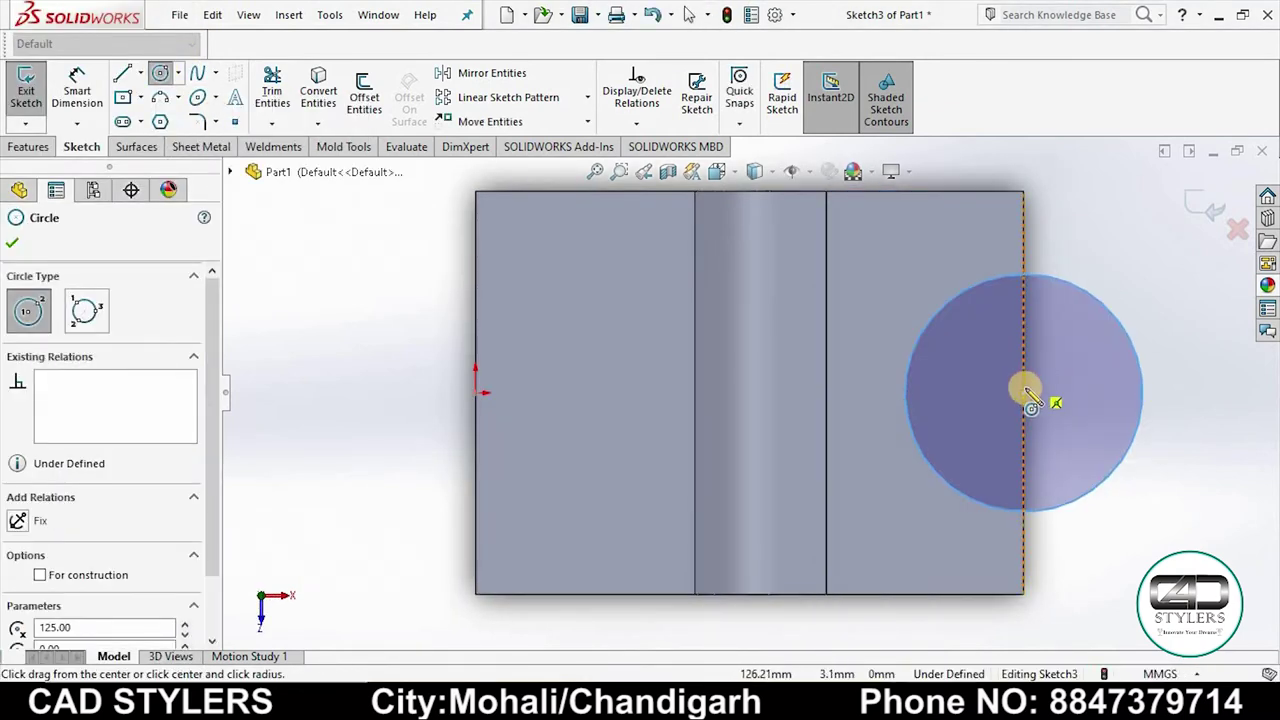
drag(1023, 392, 1057, 328)
right_click(1060, 328)
click(1068, 343)
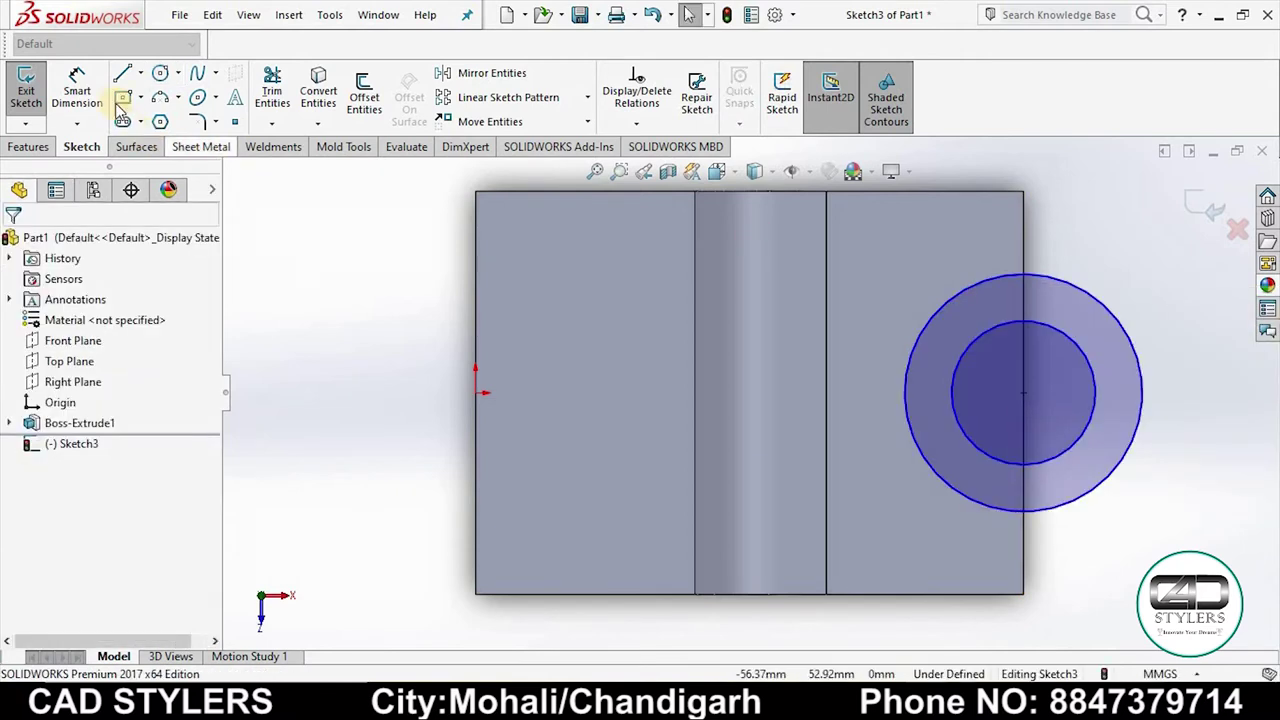
Dimension the circles to Ø80 mm and Ø40 mm.
click(1074, 257)
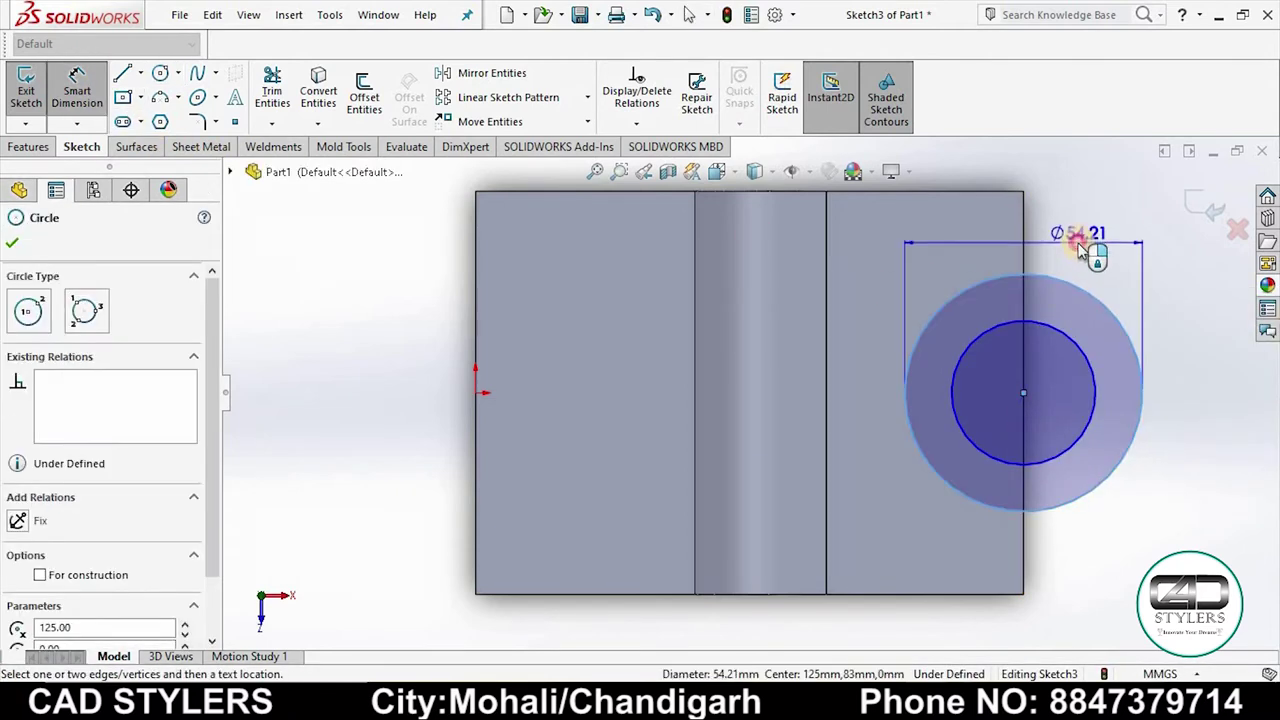
click(1080, 250)
text(8)
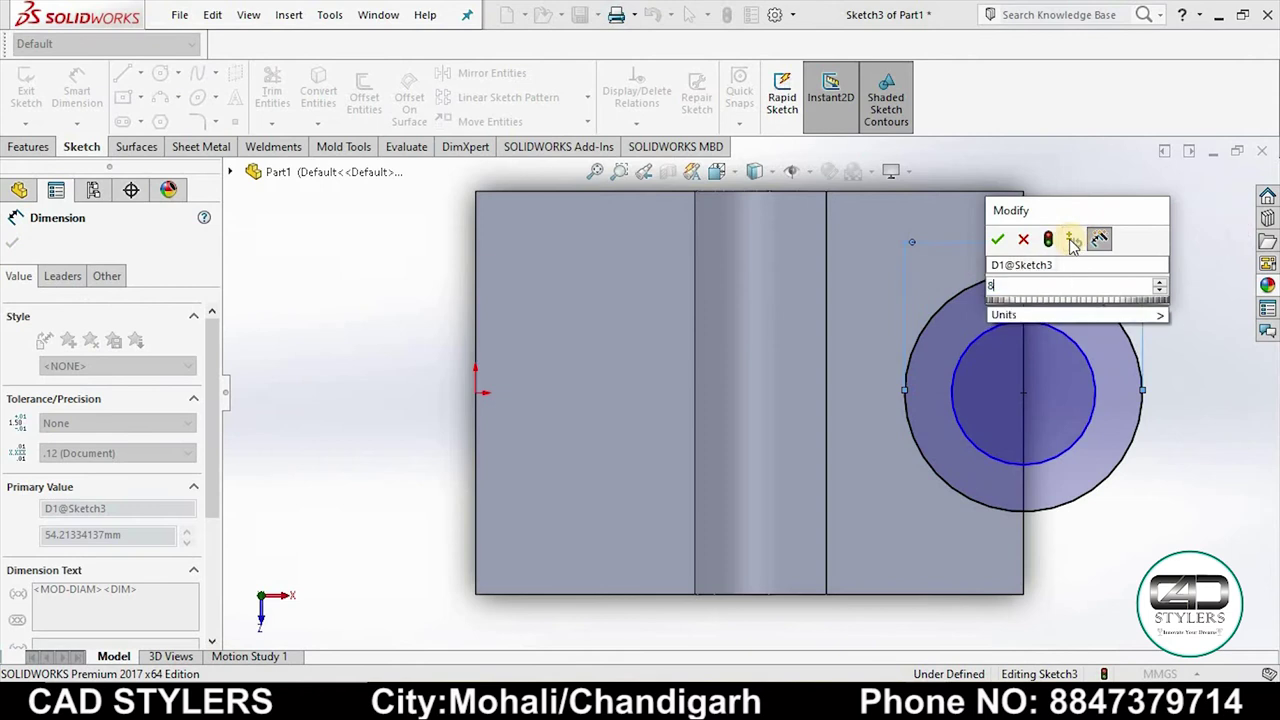
key(Return)
click(1074, 342)
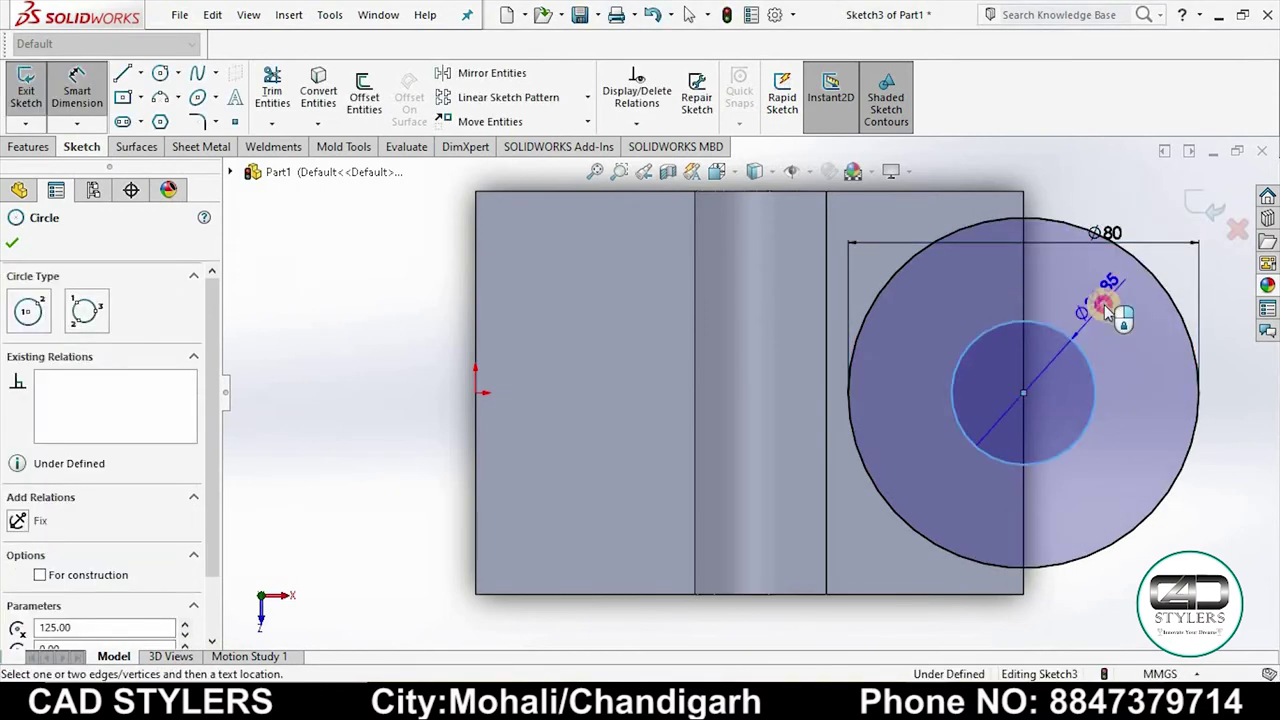
click(1106, 313)
text(40)
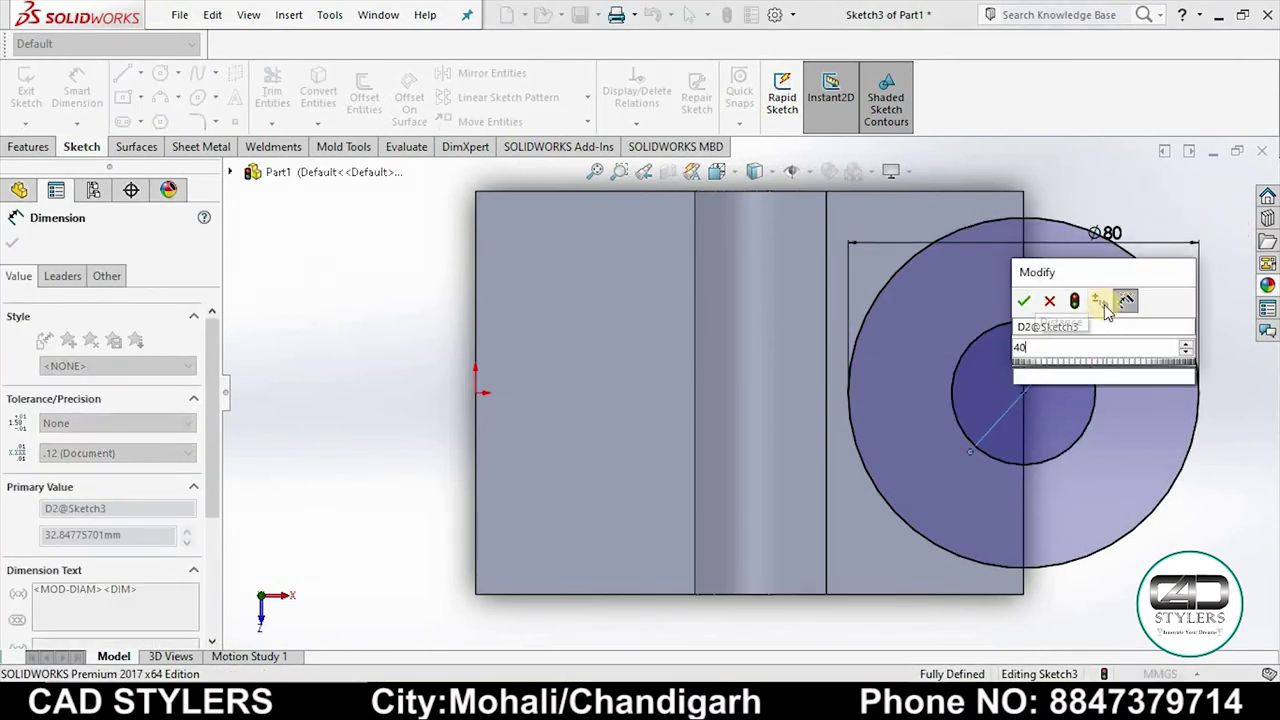
key(Return)
key(z)
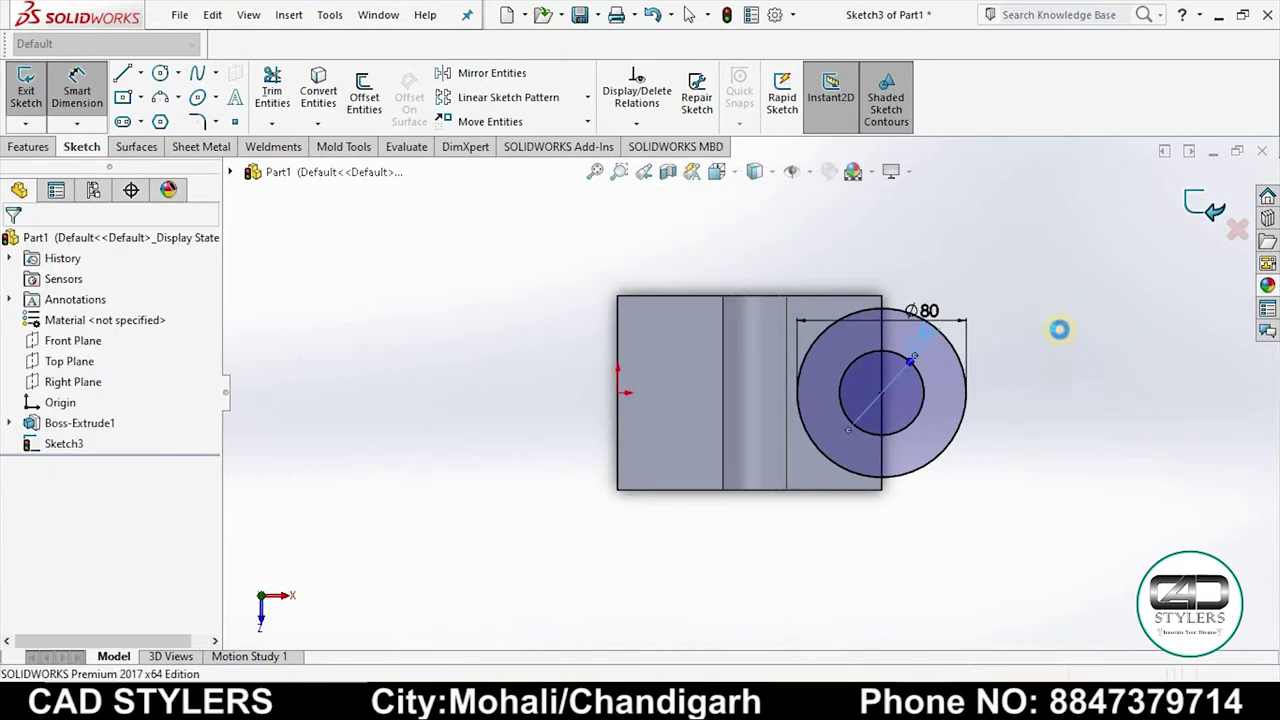
Exit the sketch and begin extruding Sketch3 with its start condition set to Offset.
click(258, 428)
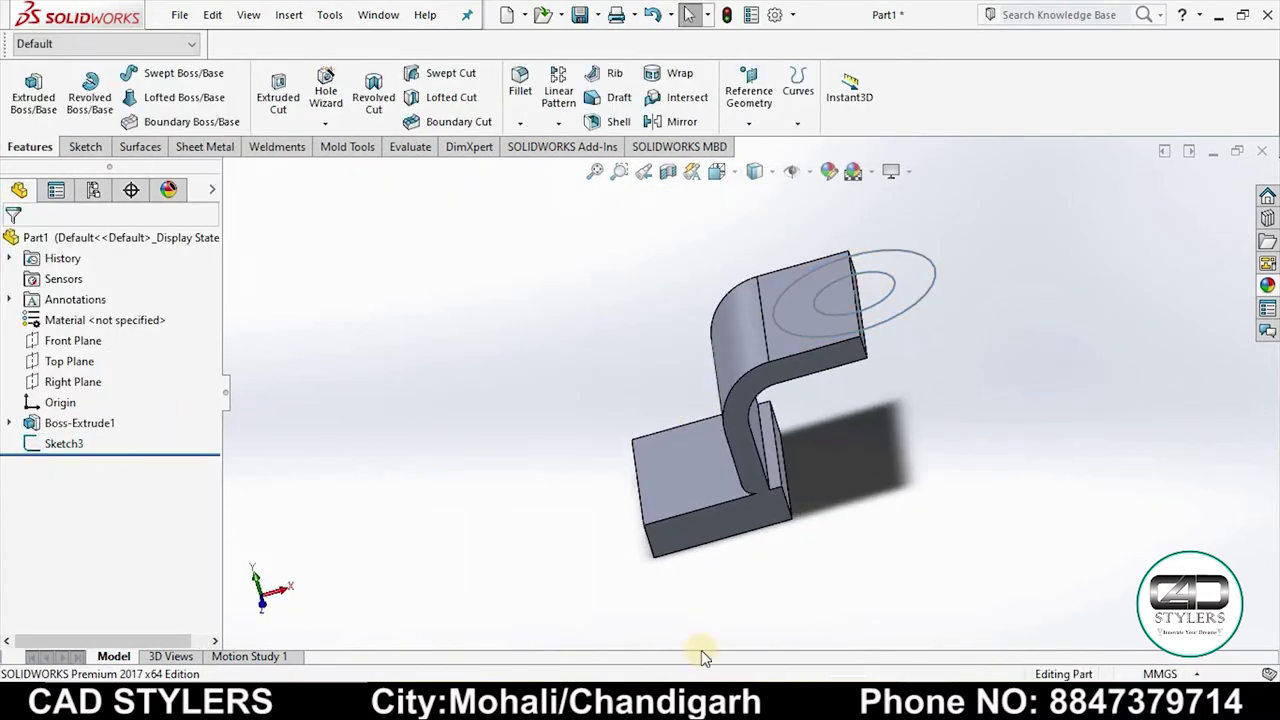
middle_drag(906, 462, 478, 440)
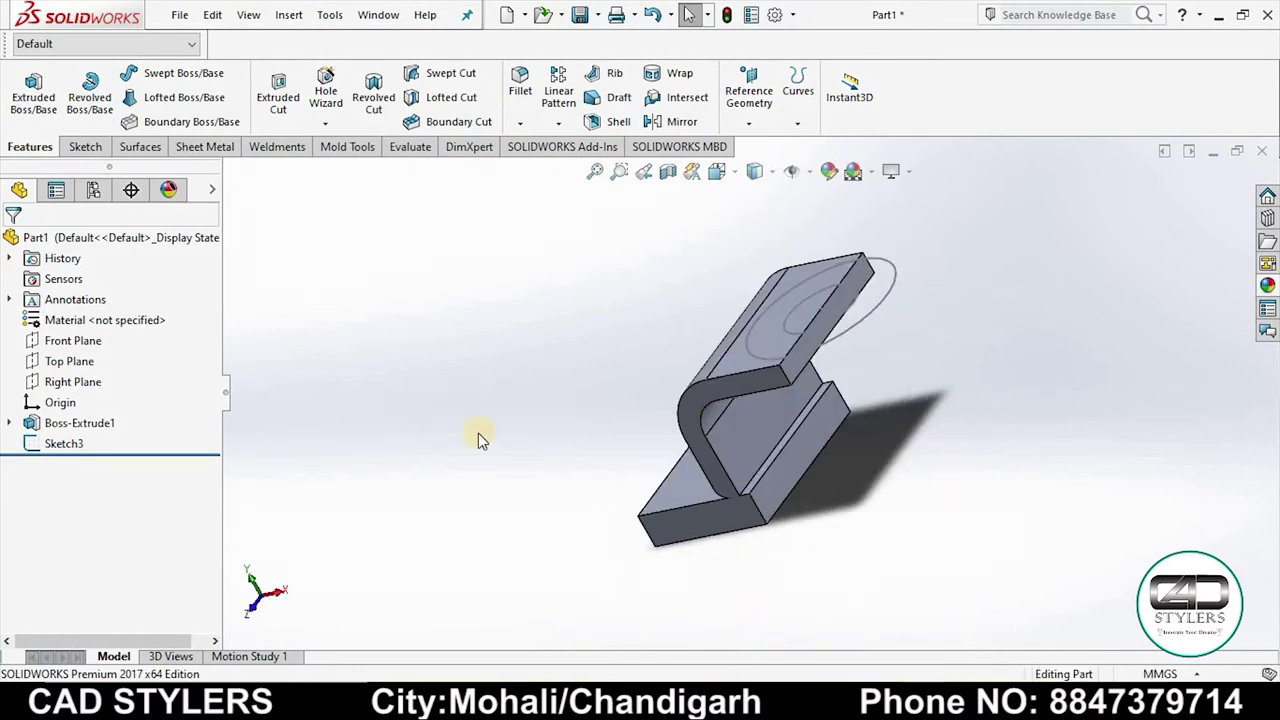
click(58, 446)
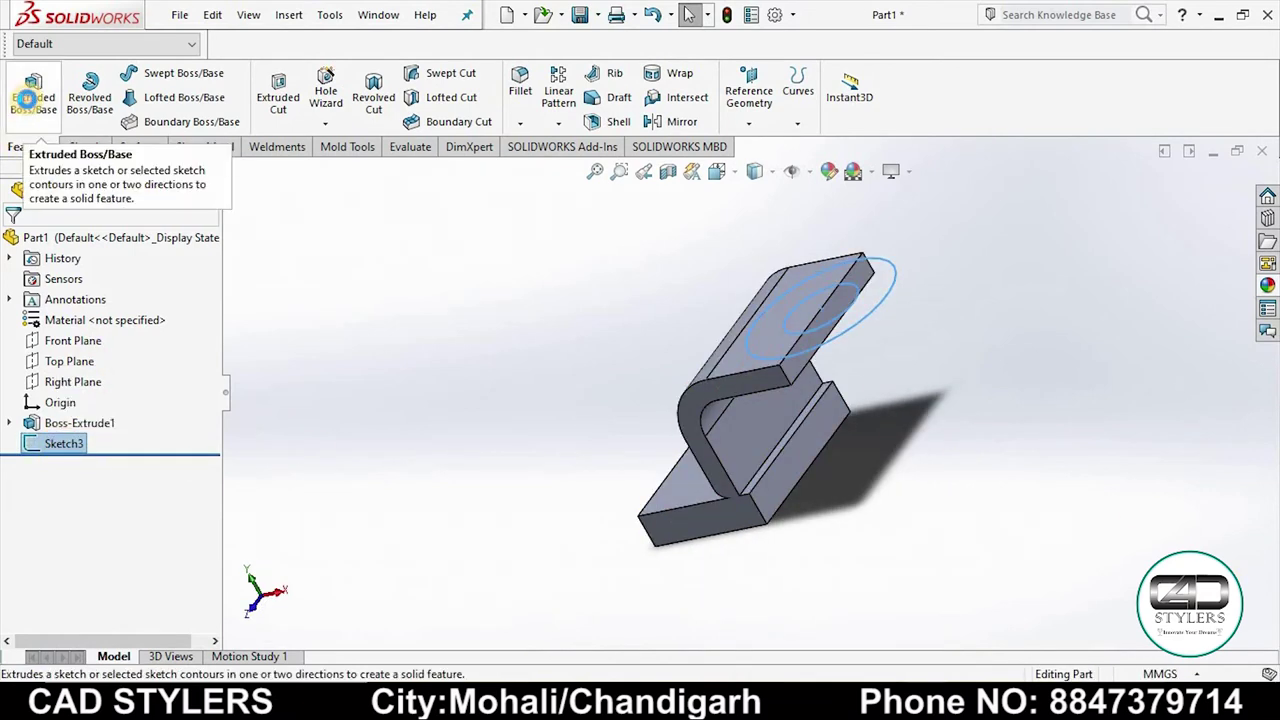
click(33, 90)
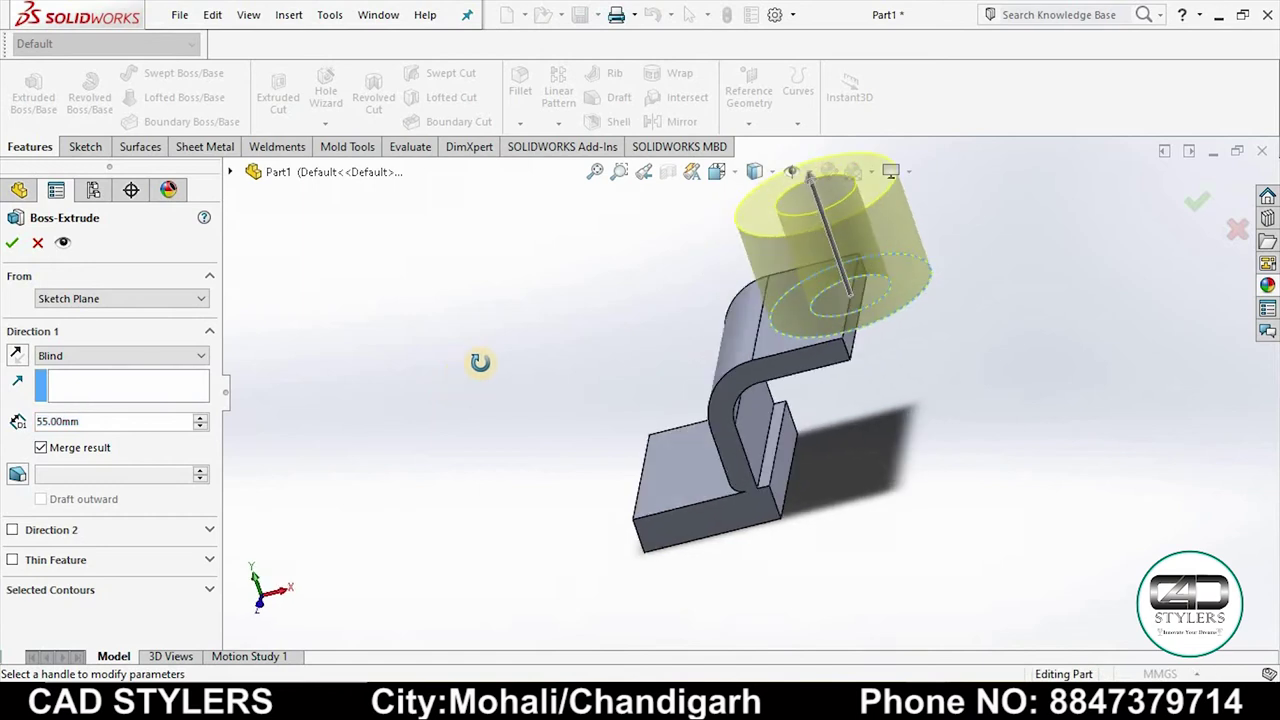
click(900, 700)
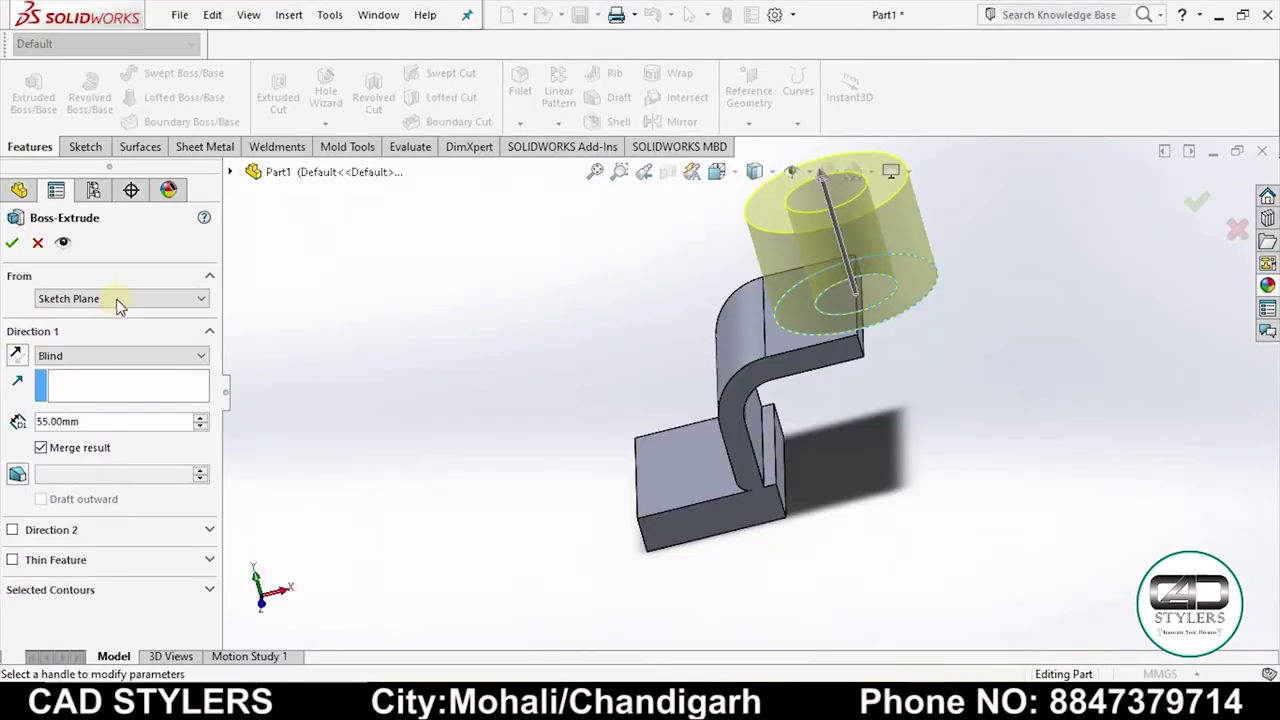
click(117, 299)
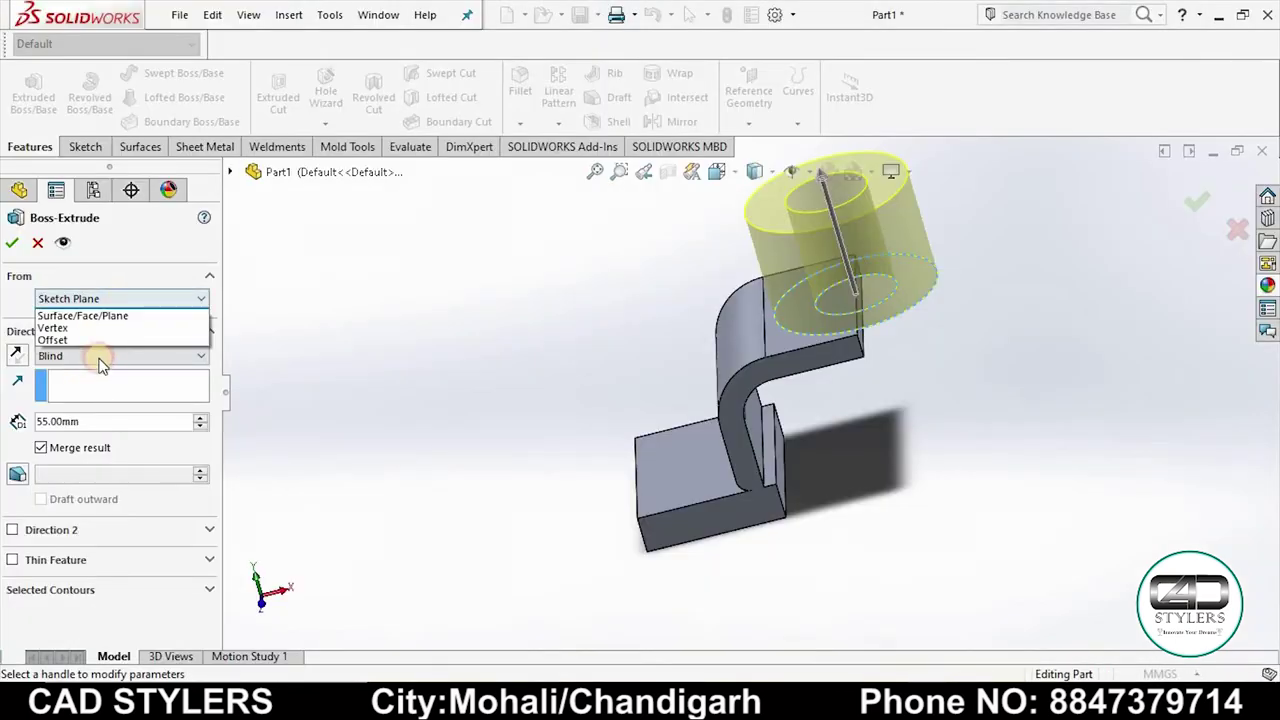
click(98, 354)
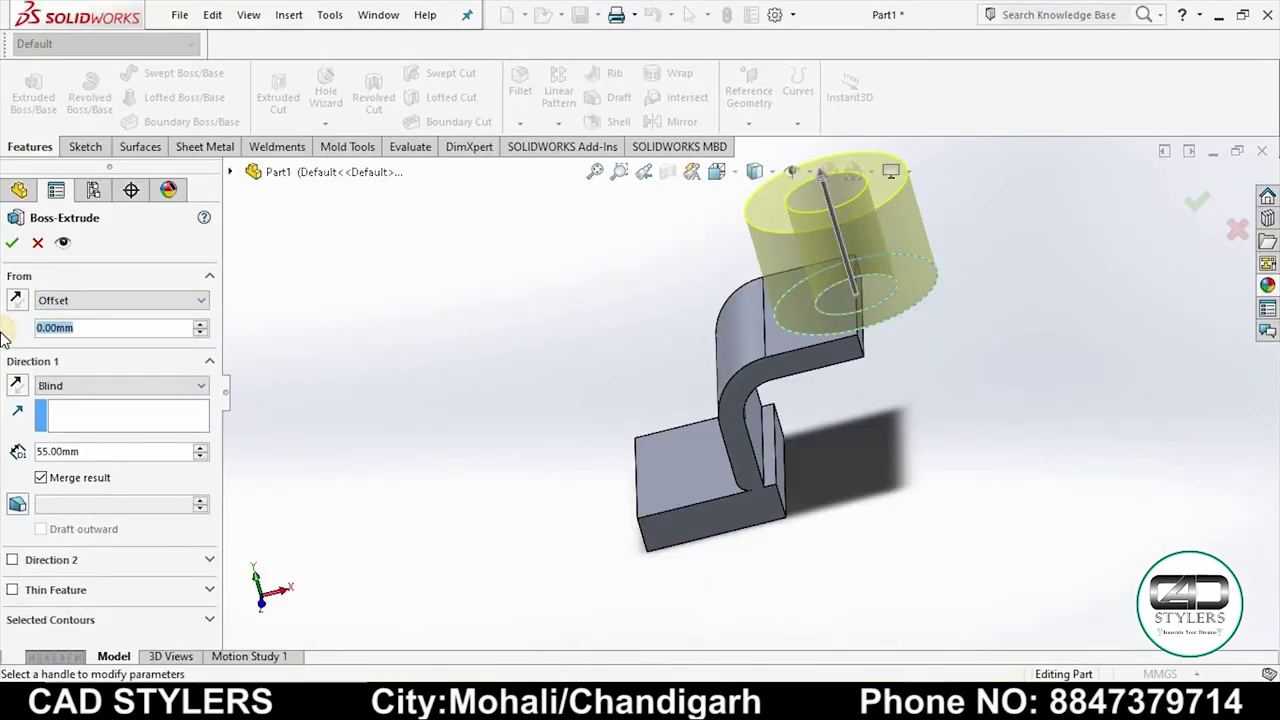
Set a reversed 18 mm start offset and complete the 55 mm cylinder boss.
middle_drag(1038, 480, 792, 338)
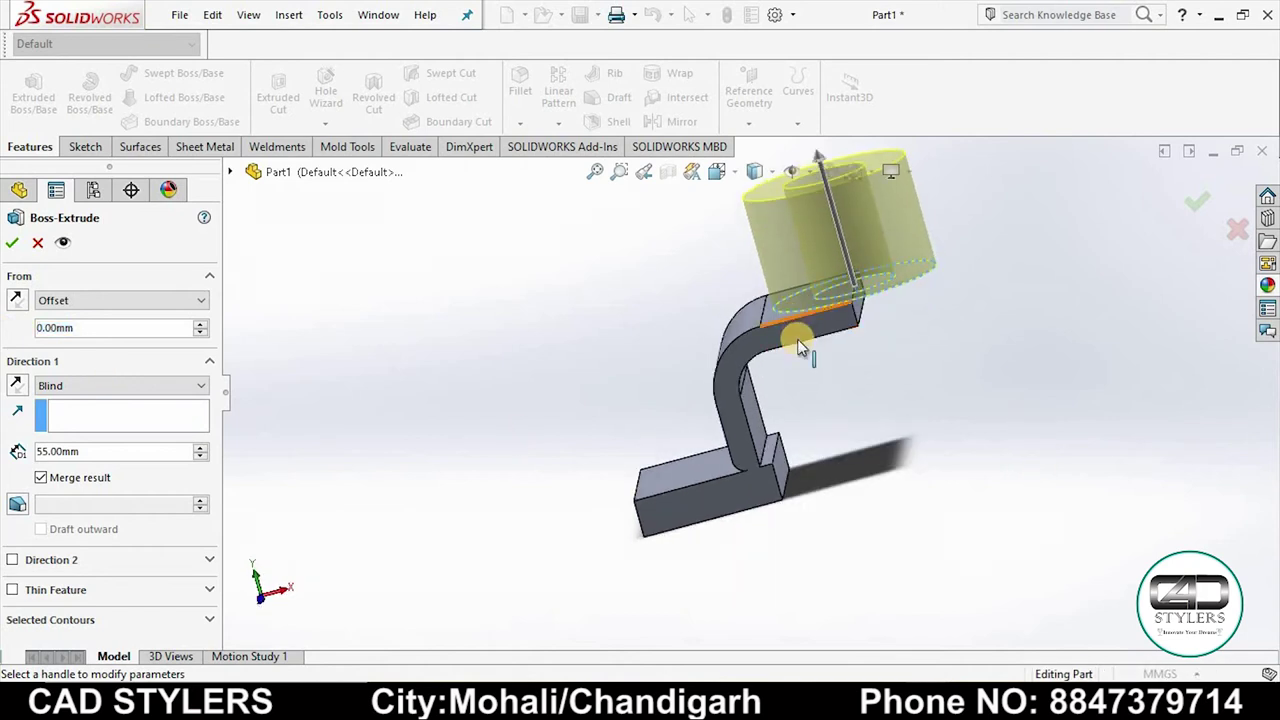
click(127, 335)
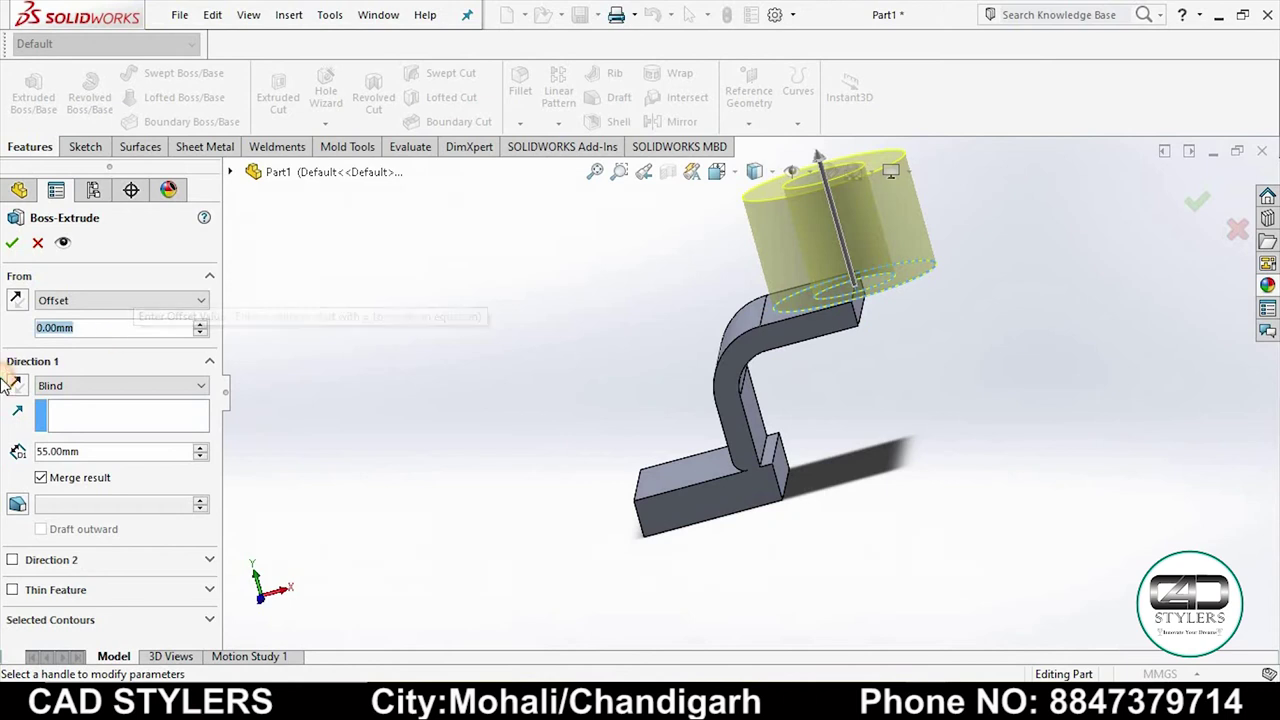
text(18)
key(Return)
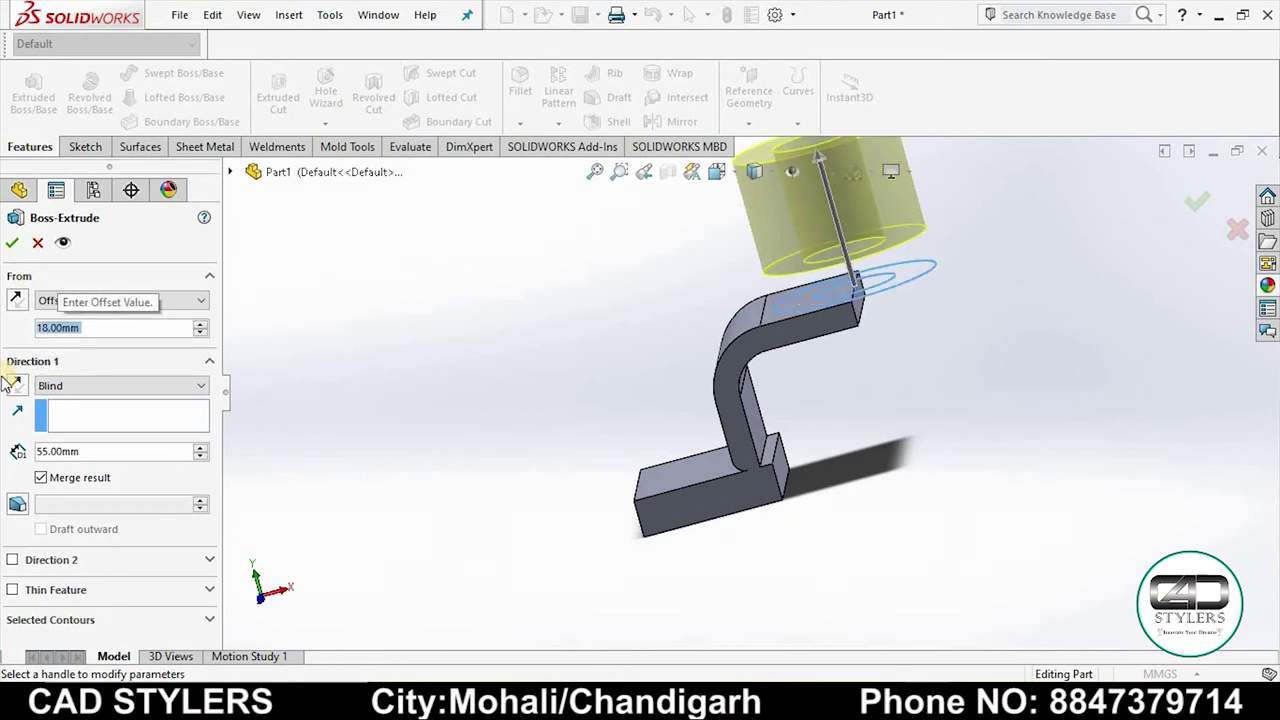
click(17, 301)
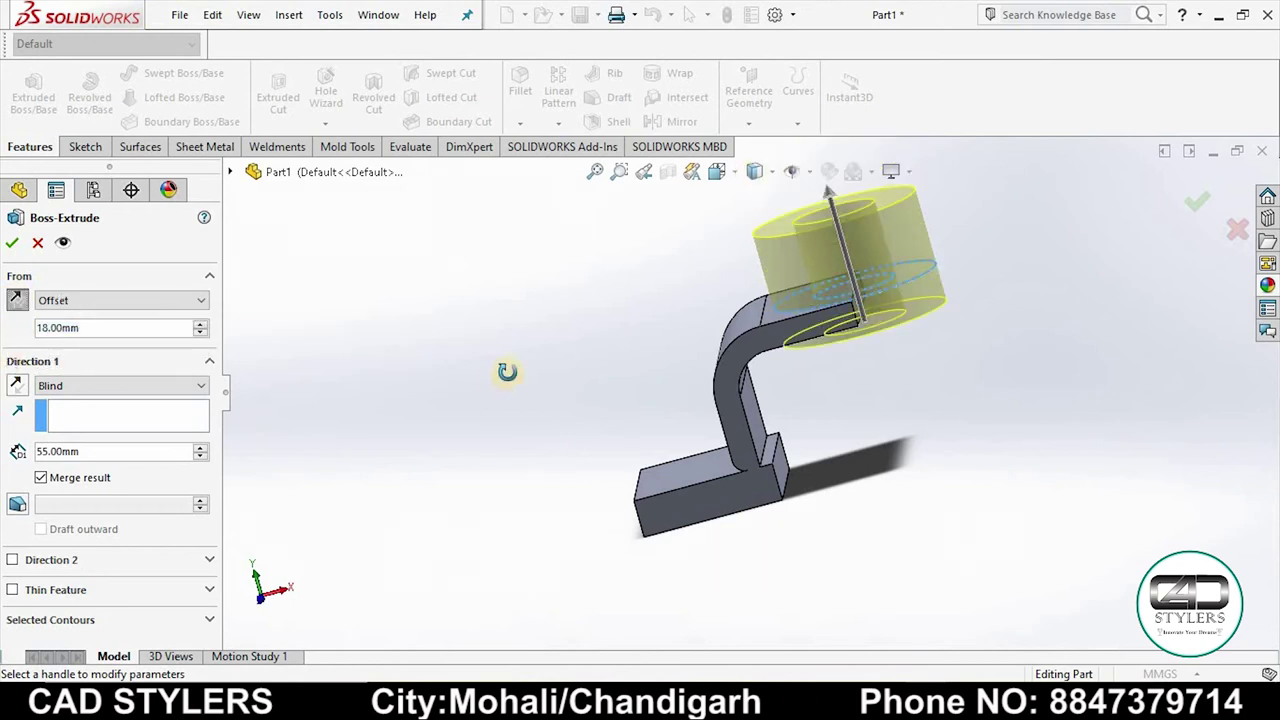
middle_drag(507, 372, 505, 357)
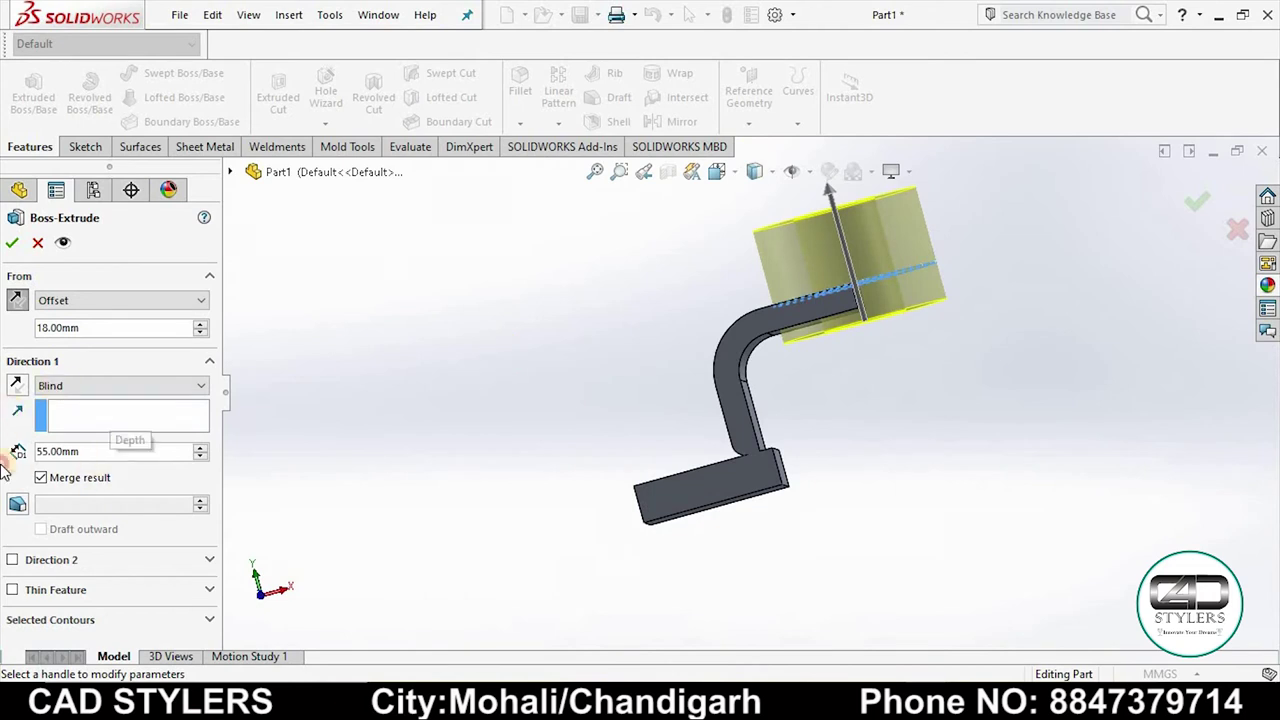
click(12, 243)
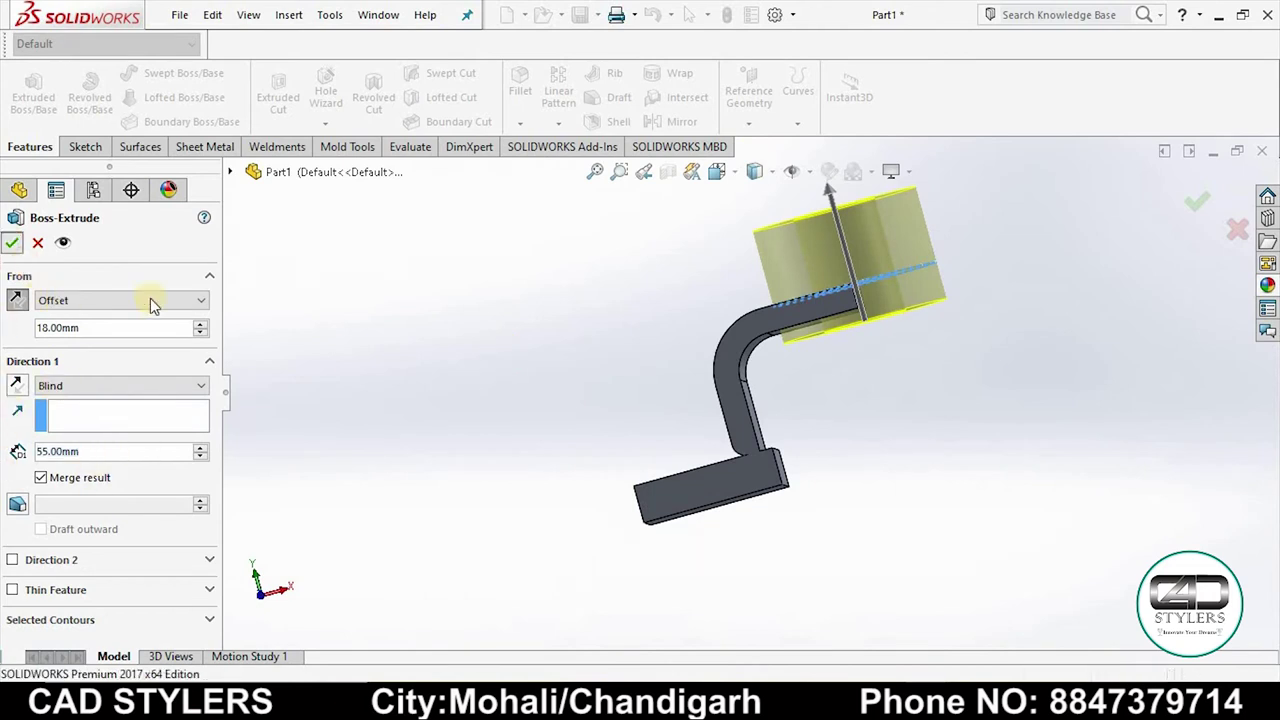
mouse_move(486, 443)
middle_down()
mouse_move(534, 551)
mouse_move(523, 662)
mouse_move(795, 586)
mouse_move(917, 509)
middle_up()
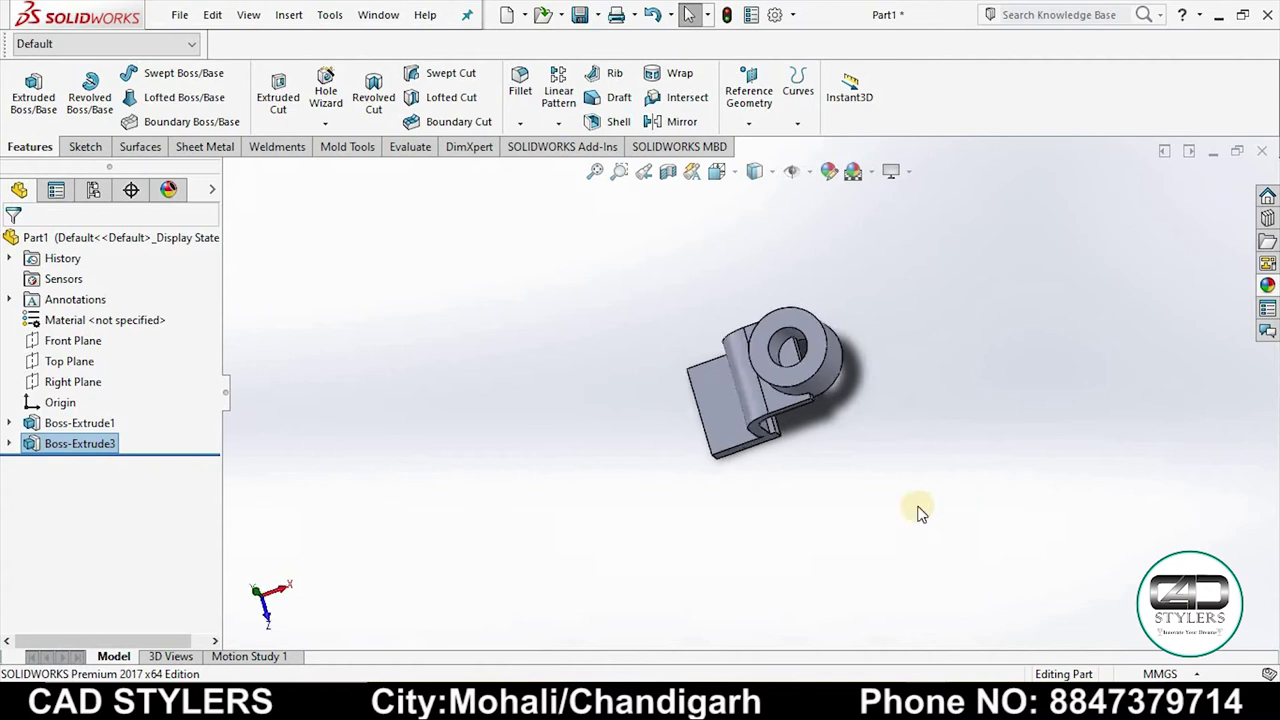
Start an extruded cut from the boss's circle sketch and clear its preselected contours.
click(10, 445)
click(82, 465)
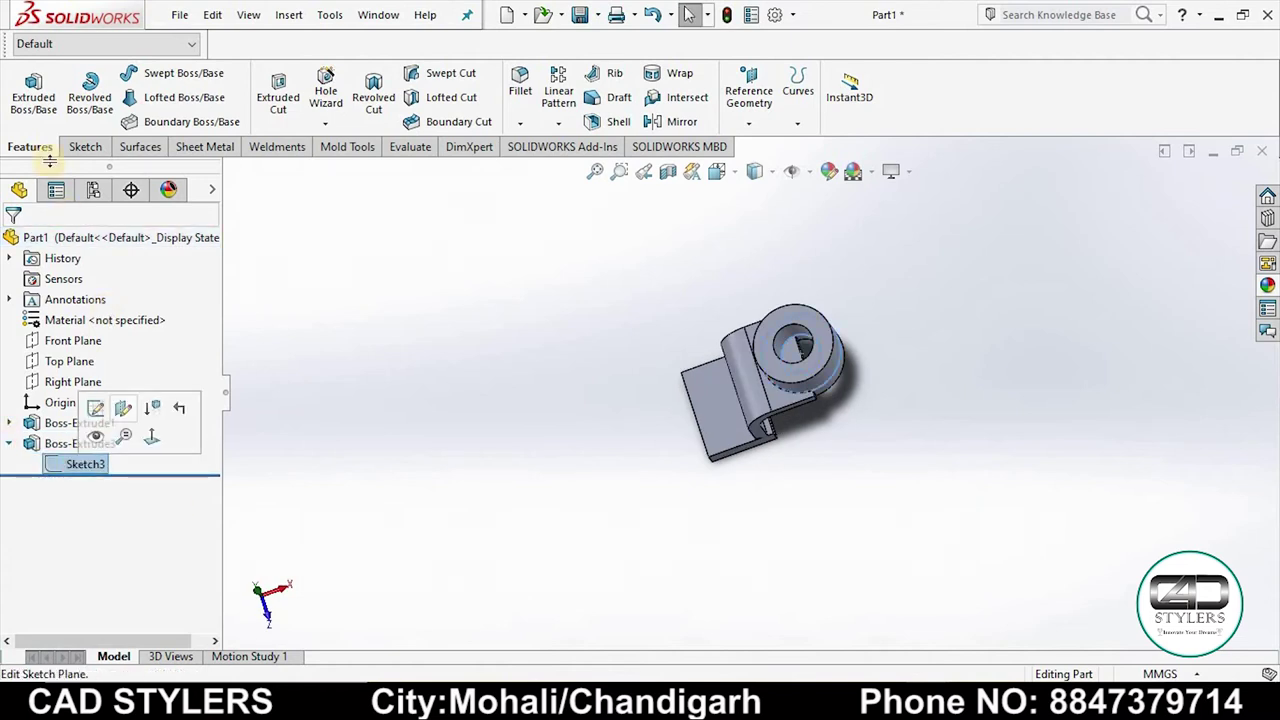
click(277, 95)
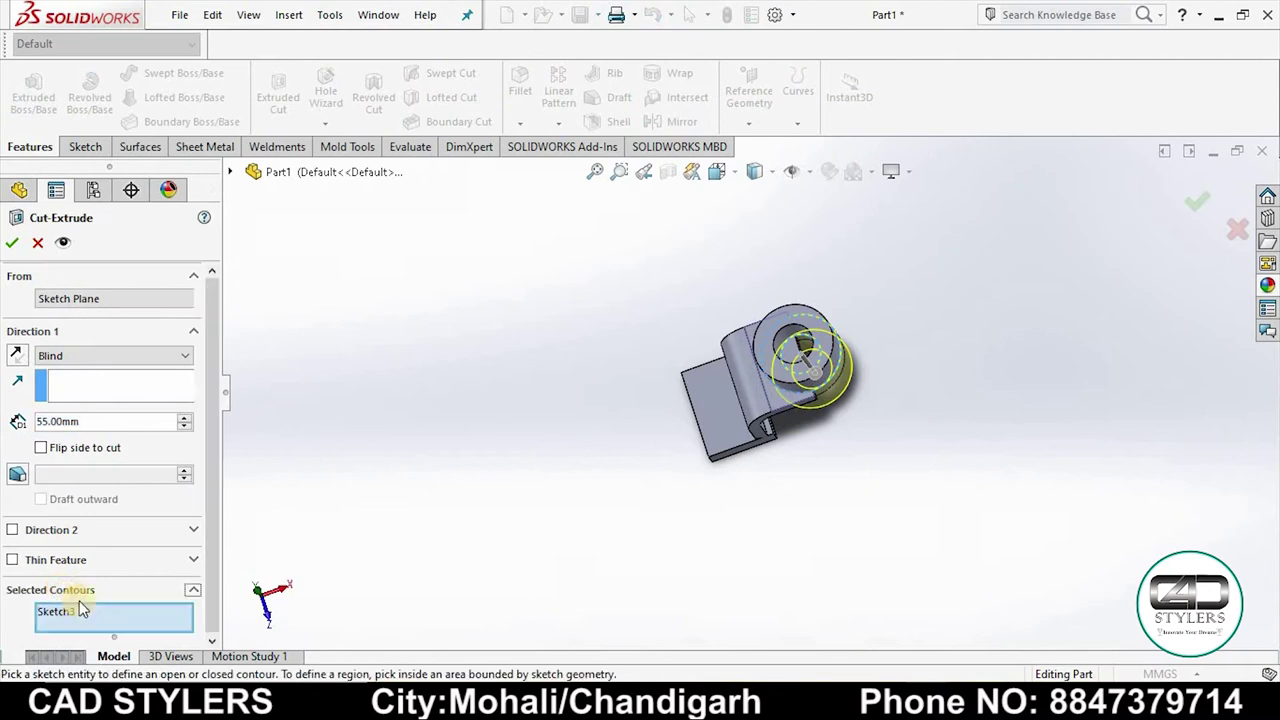
right_click(117, 613)
click(143, 543)
Cut the boss's inner Ø40 circle Through All - Both, then inspect the open bore.
middle_drag(866, 402, 805, 377)
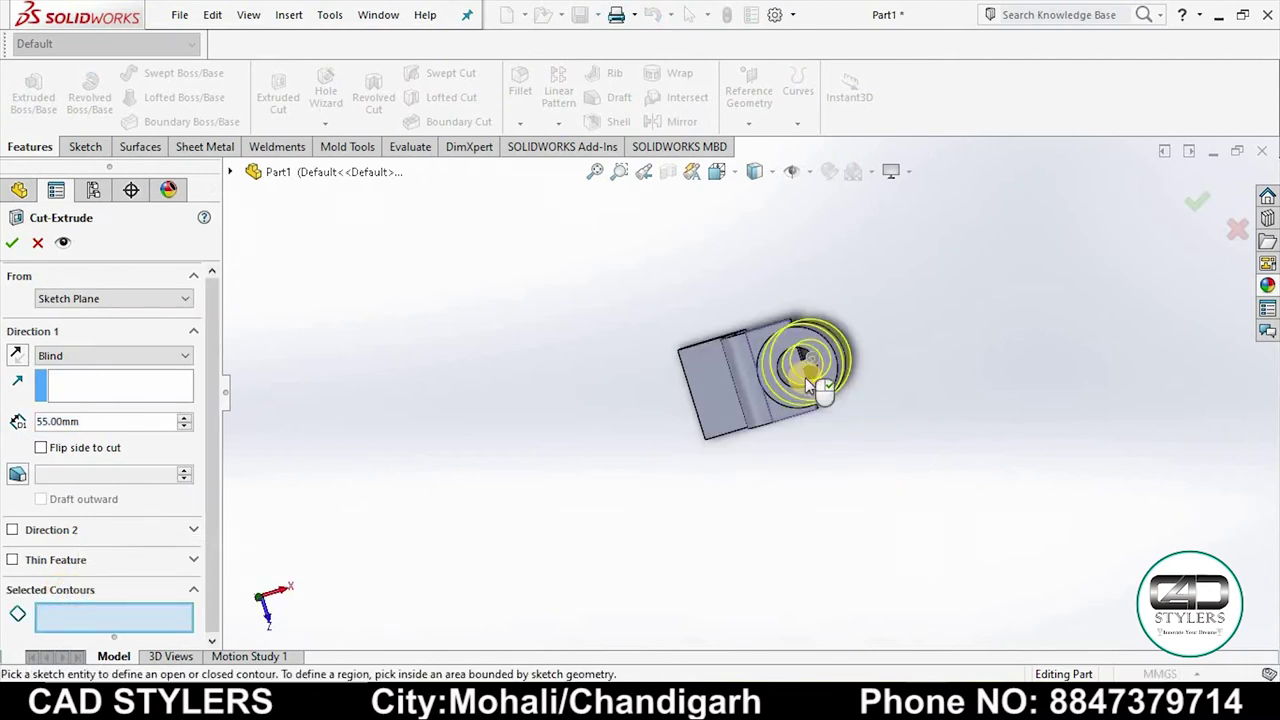
scroll(770, 368, down, 3)
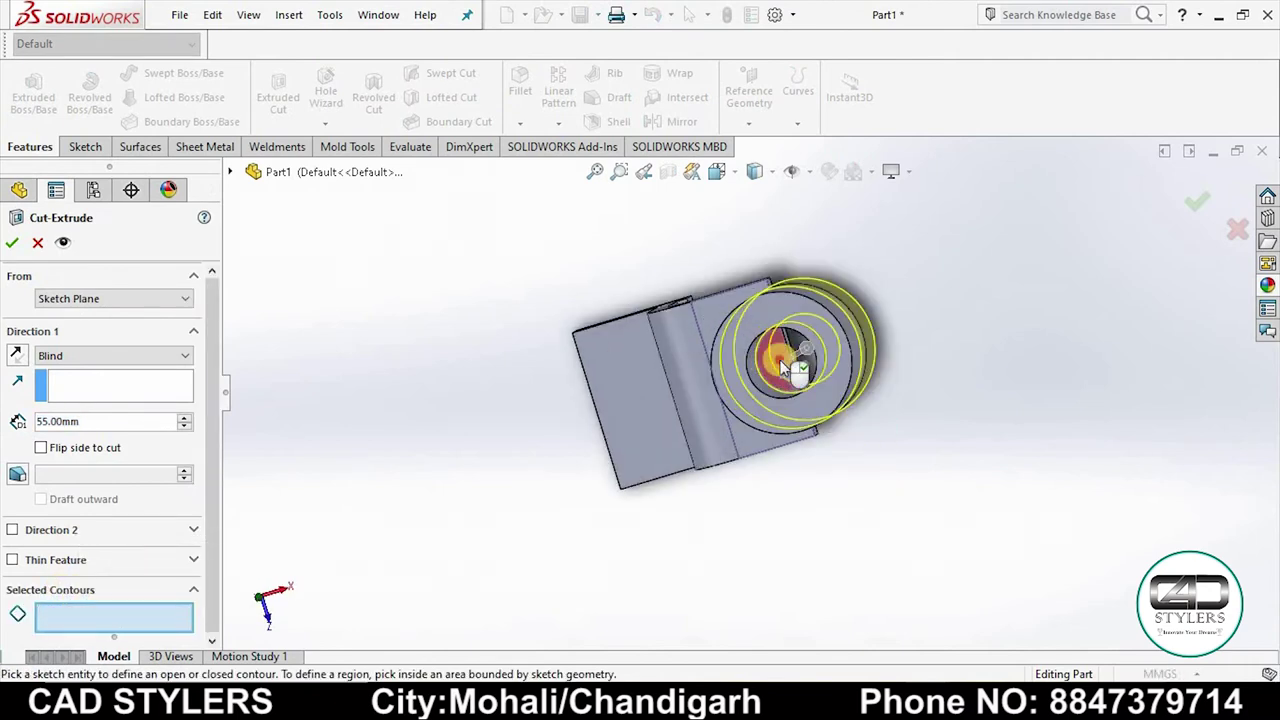
click(783, 368)
middle_drag(894, 409, 605, 347)
click(105, 356)
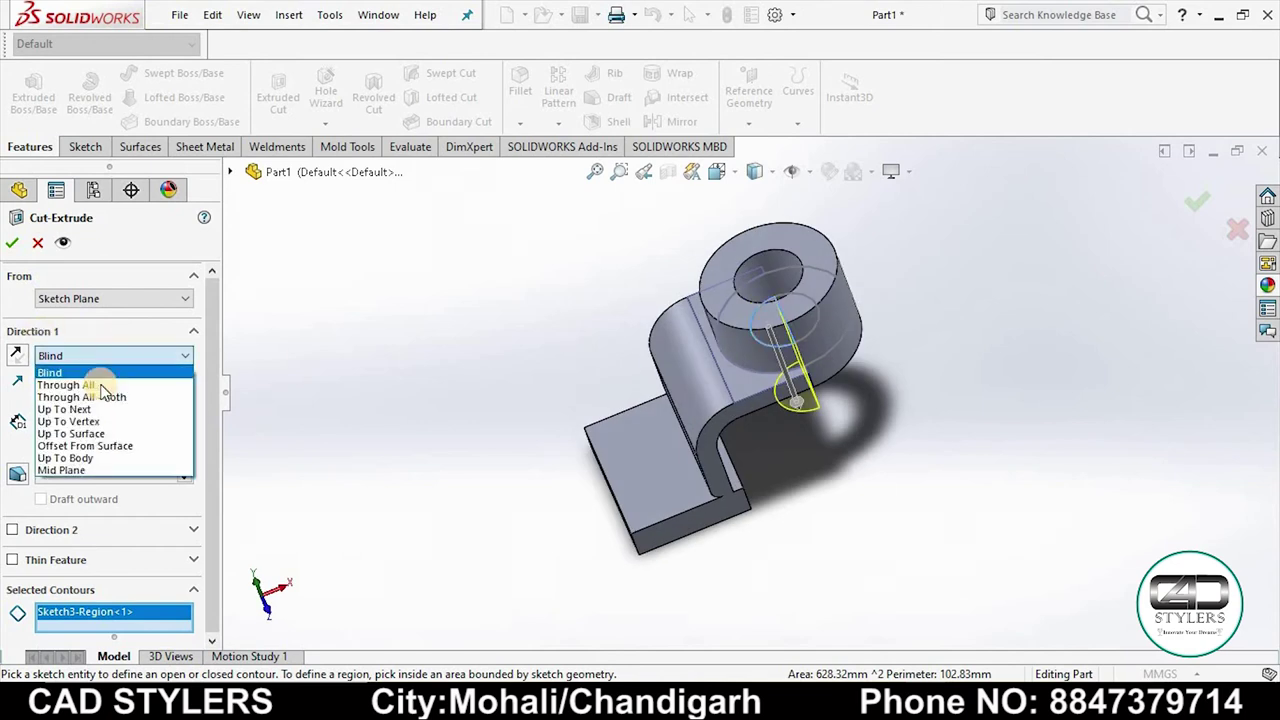
click(95, 392)
key(Return)
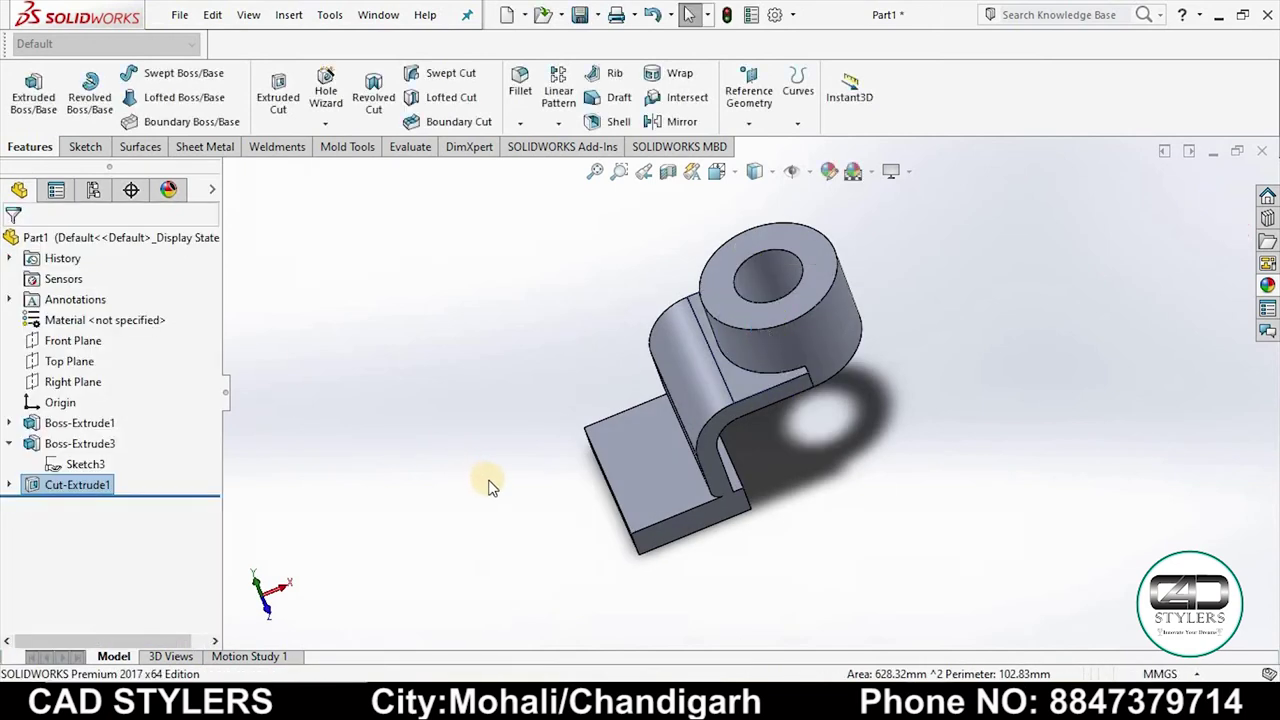
mouse_move(491, 491)
middle_down()
mouse_move(386, 297)
mouse_move(414, 517)
mouse_move(413, 636)
mouse_move(908, 523)
mouse_move(831, 423)
mouse_move(878, 539)
middle_up()
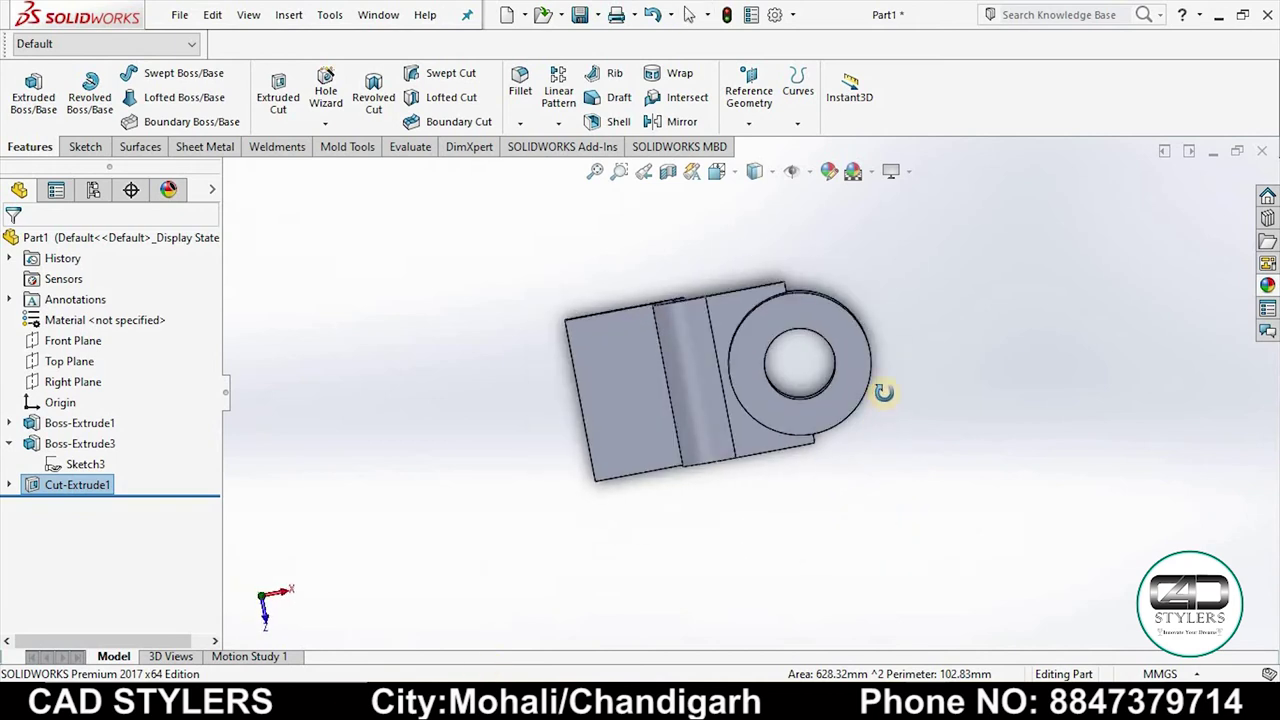
middle_drag(884, 392, 886, 463)
click(950, 600)
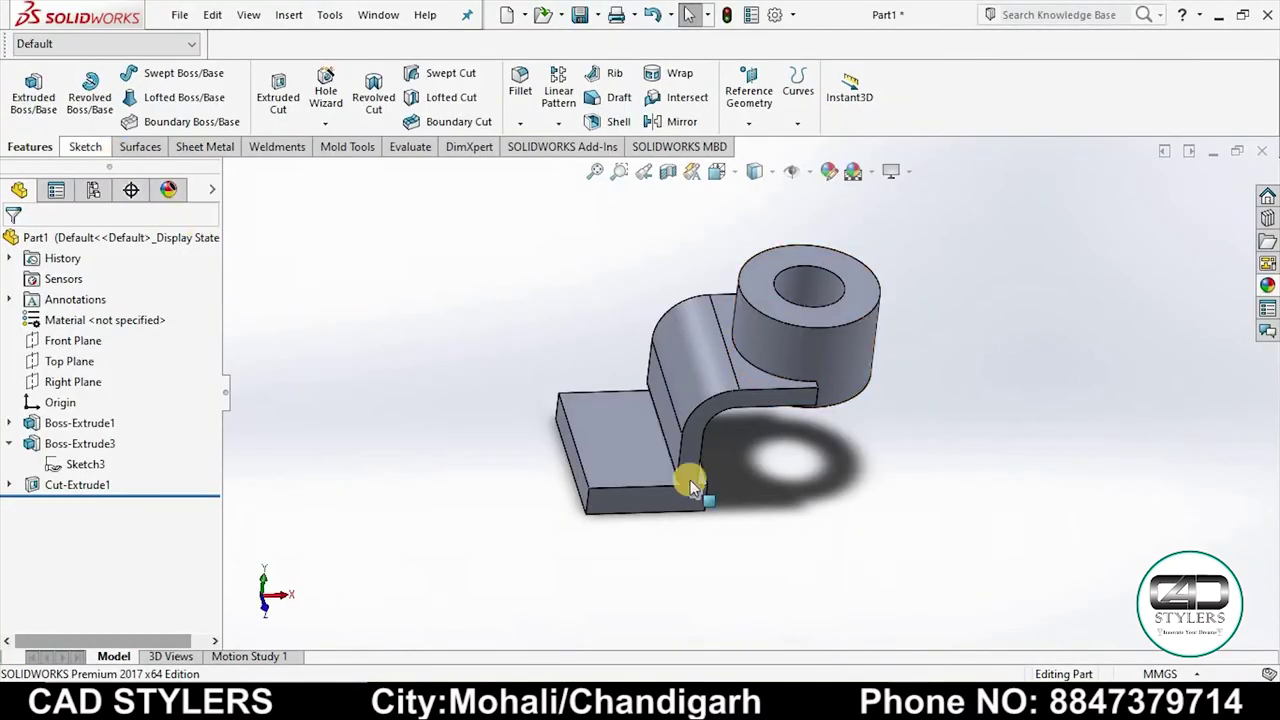
Start a face-on sketch on the base plate's top face and draw a small circle.
right_click(636, 445)
click(680, 247)
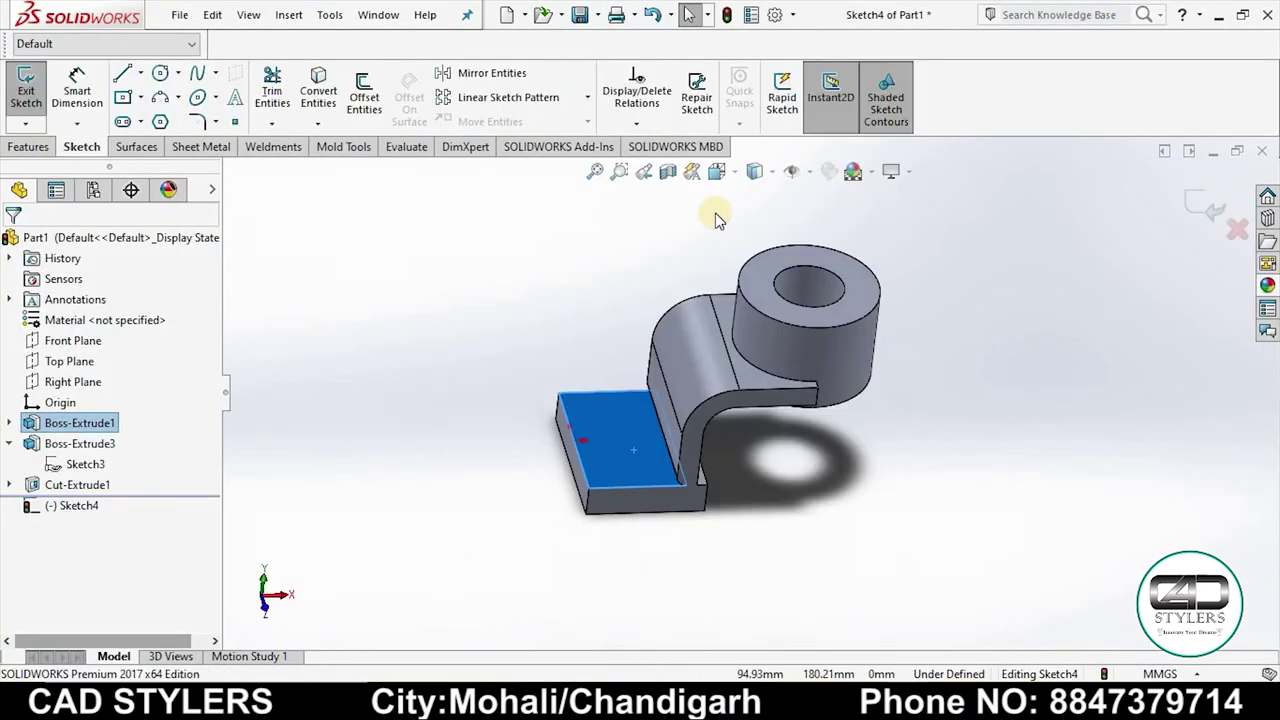
key(space)
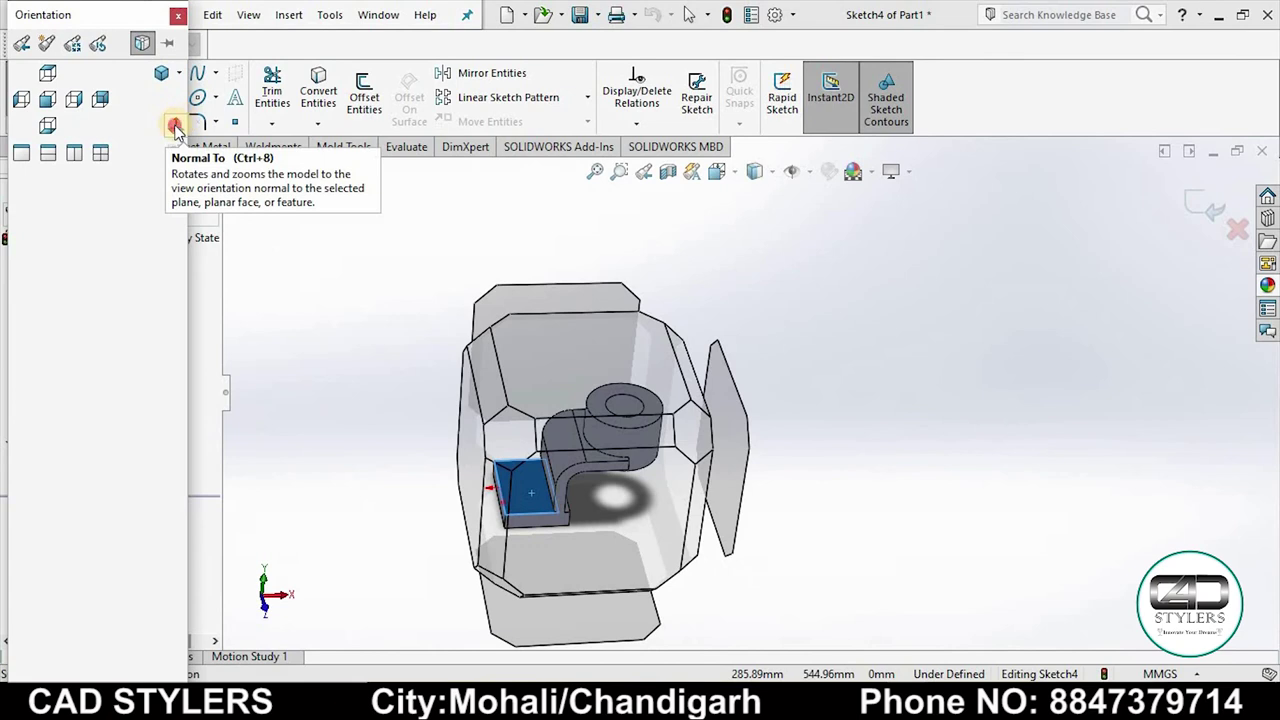
click(175, 128)
click(160, 73)
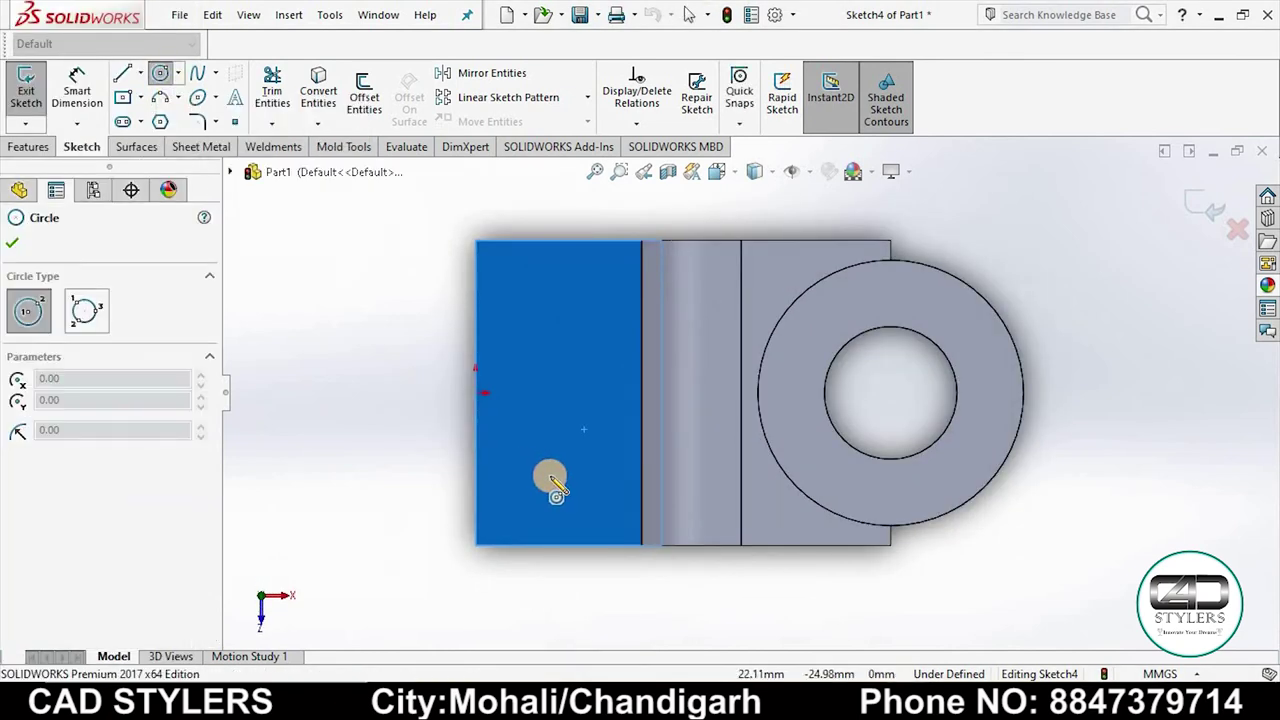
drag(557, 484, 578, 478)
key(Escape)
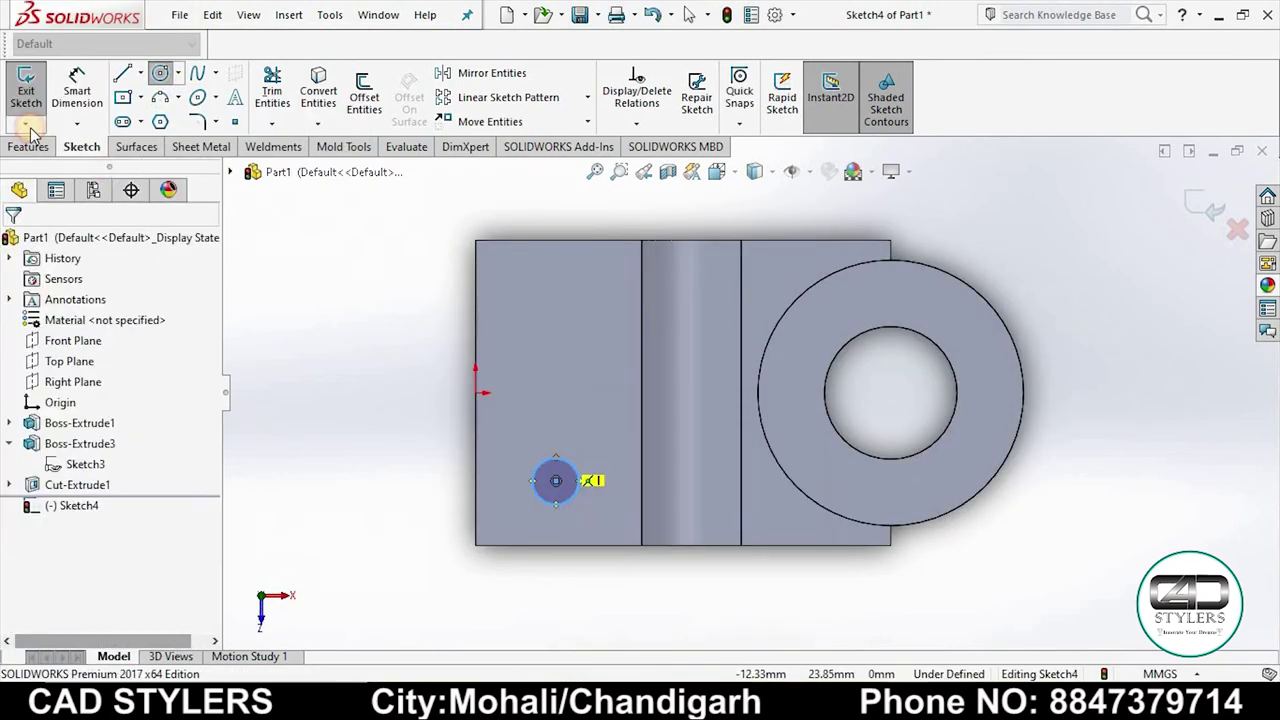
Place the circle 28 mm from the plate end and 20 mm from its edge, diameter 16 mm.
key(d)
click(477, 504)
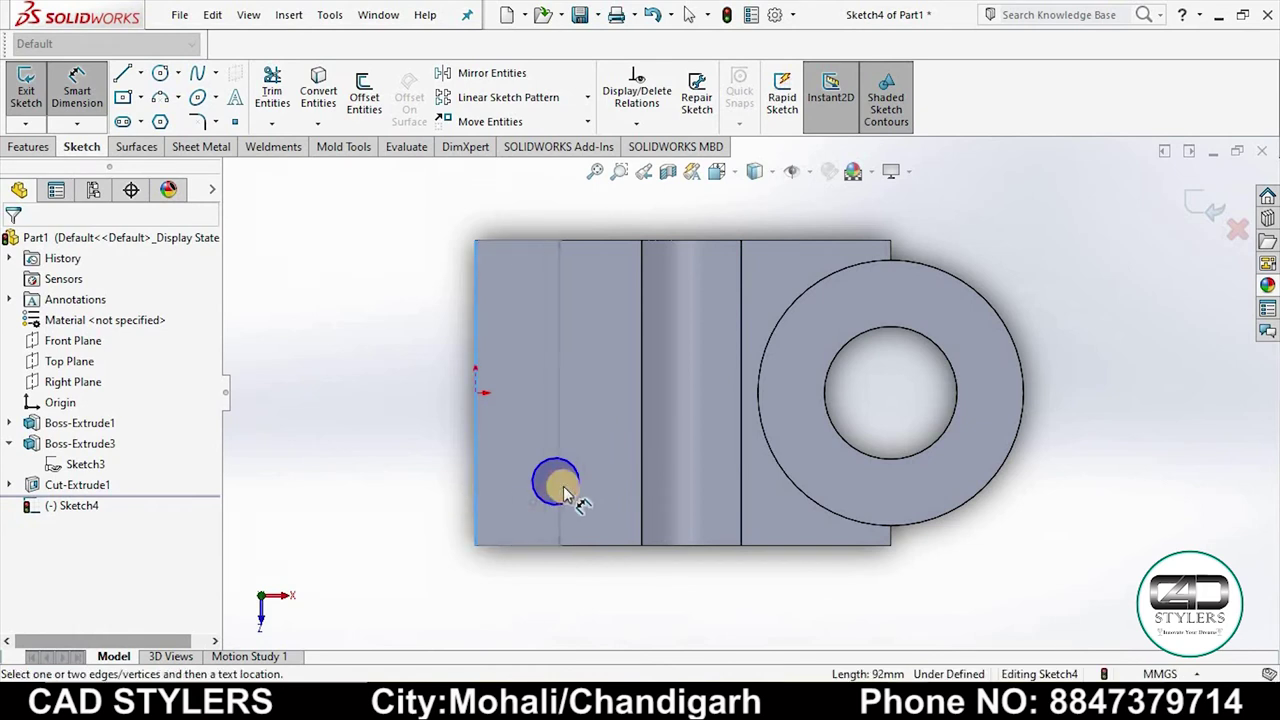
click(557, 484)
click(522, 440)
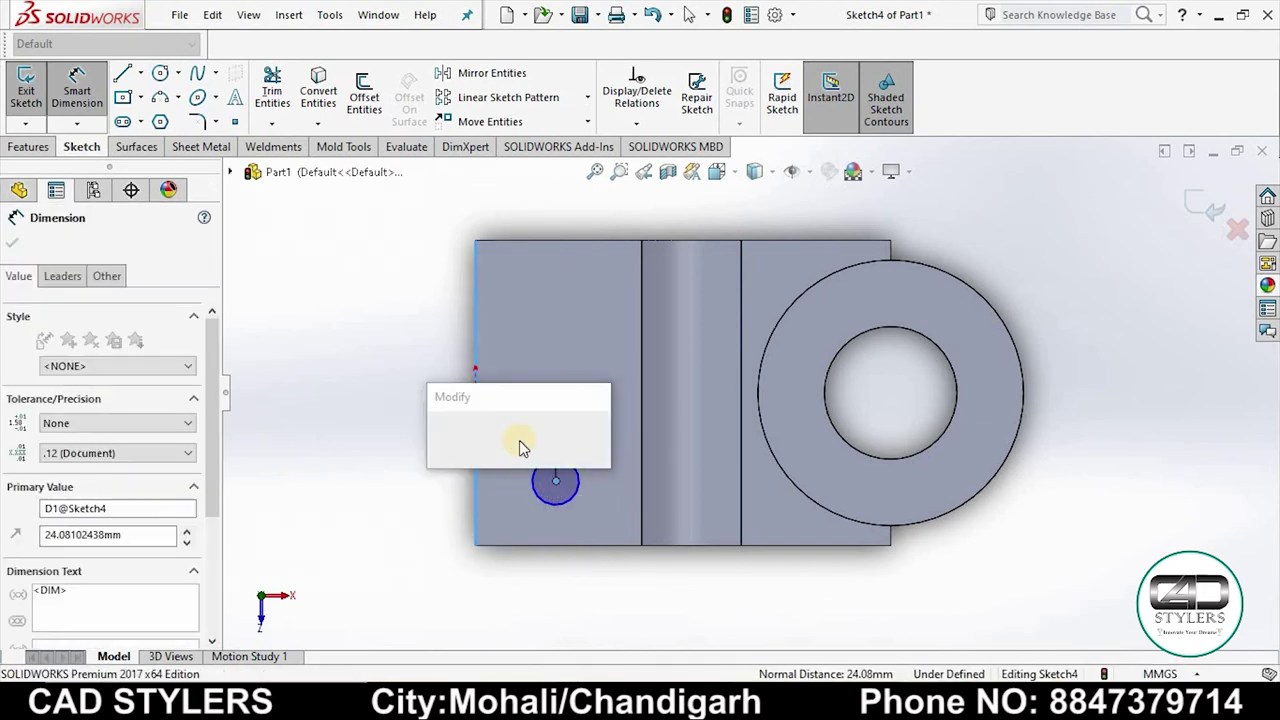
text(28)
key(Return)
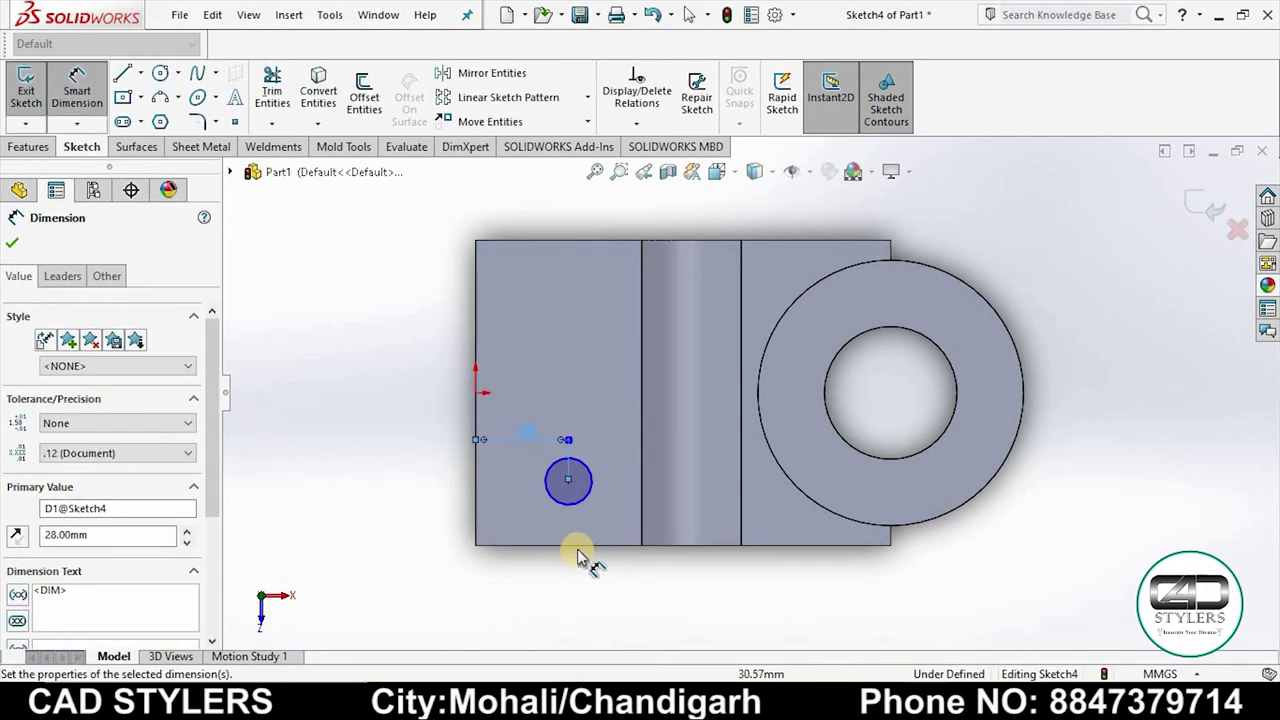
click(577, 546)
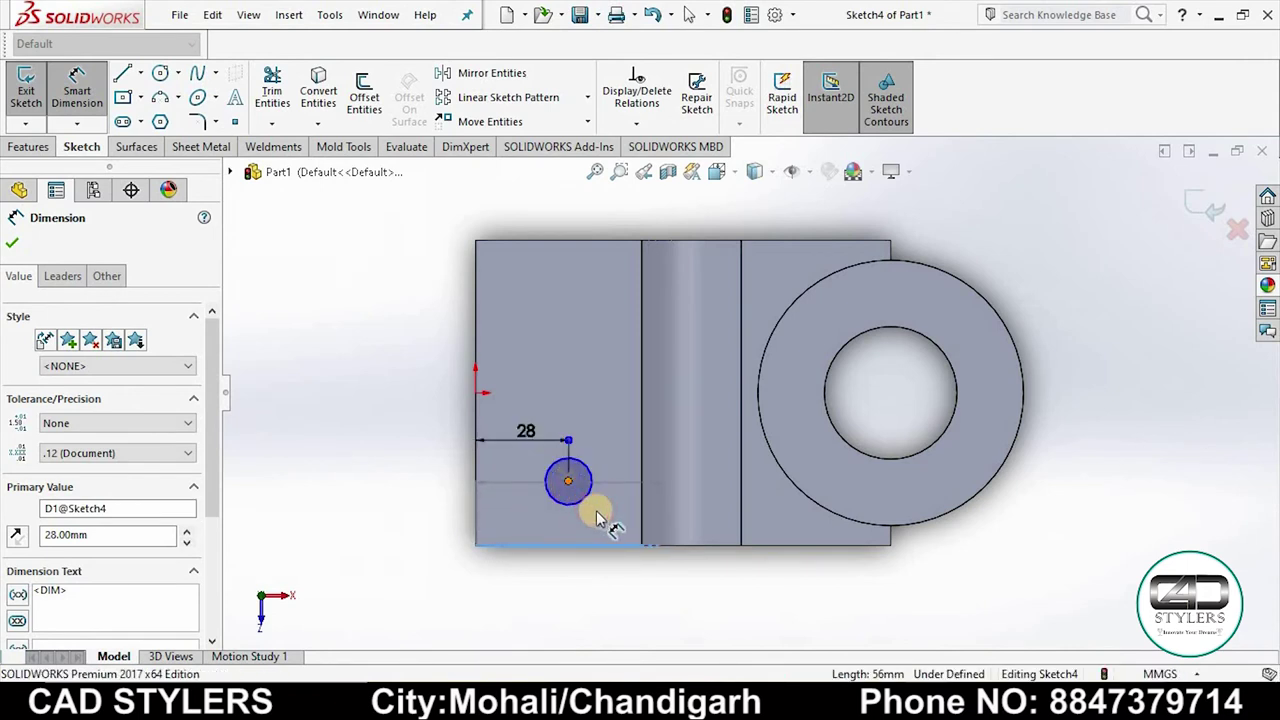
click(597, 512)
click(602, 520)
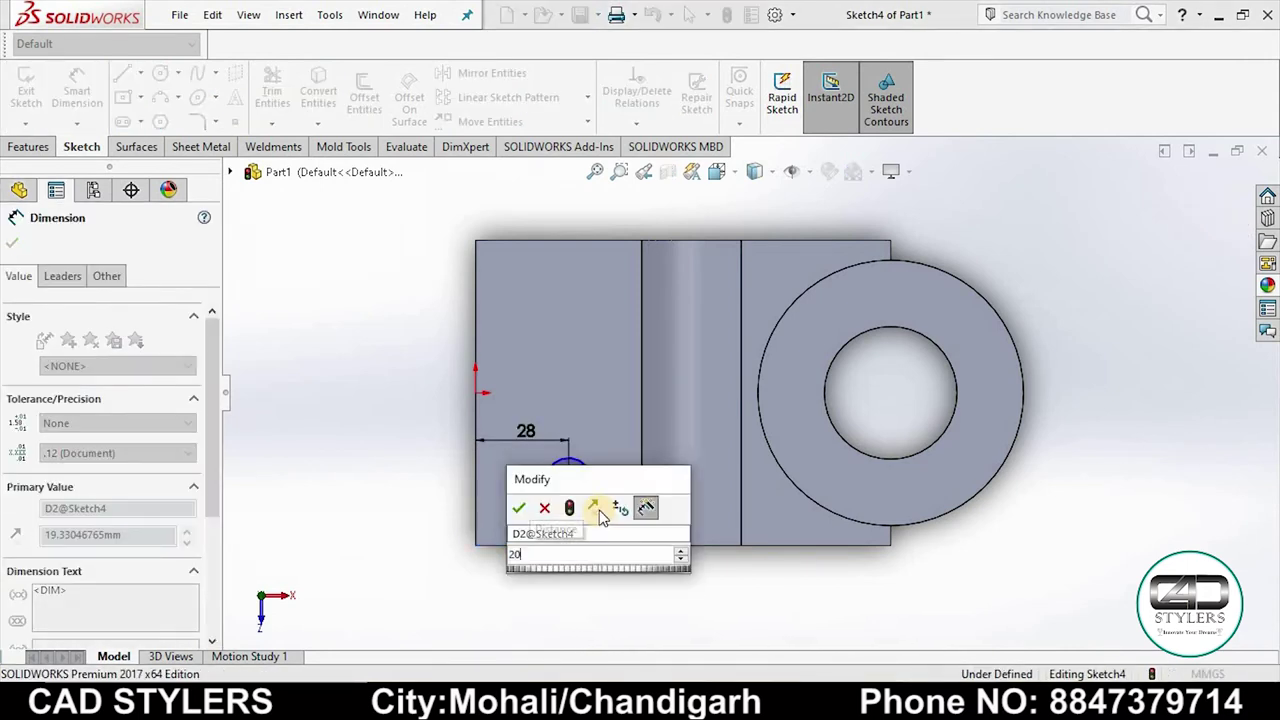
click(588, 459)
click(606, 427)
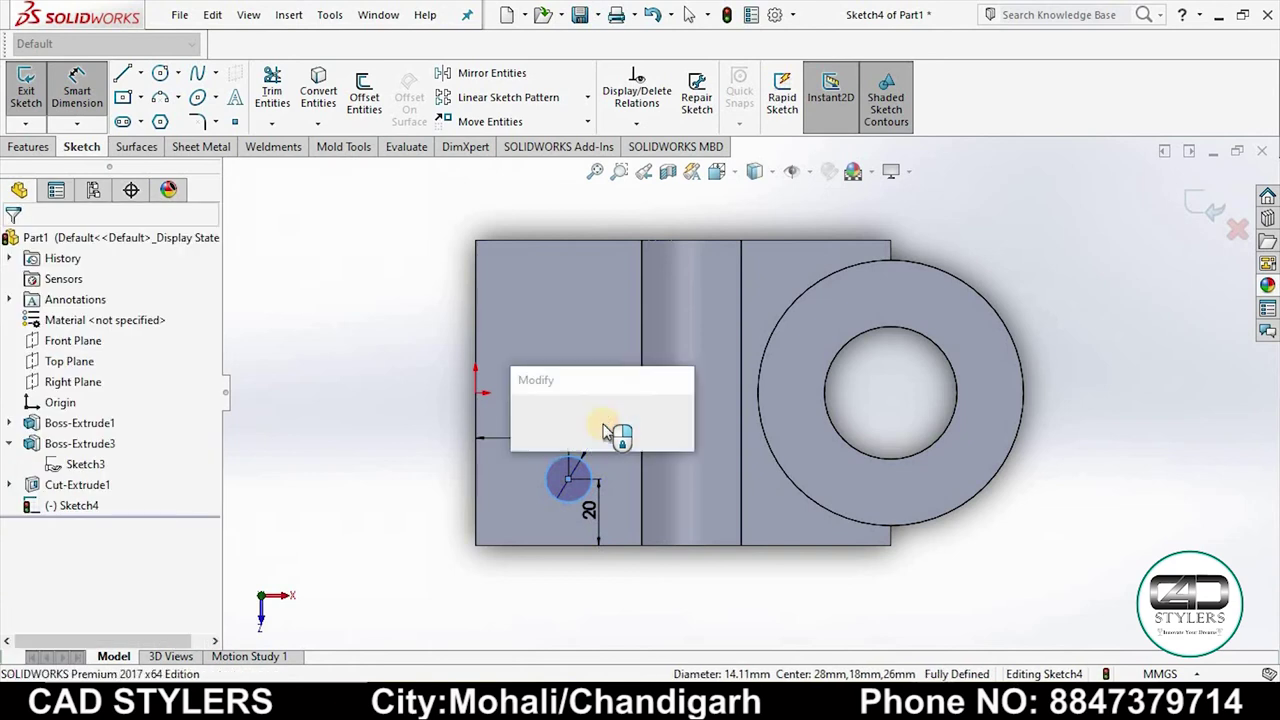
text(16)
key(Return)
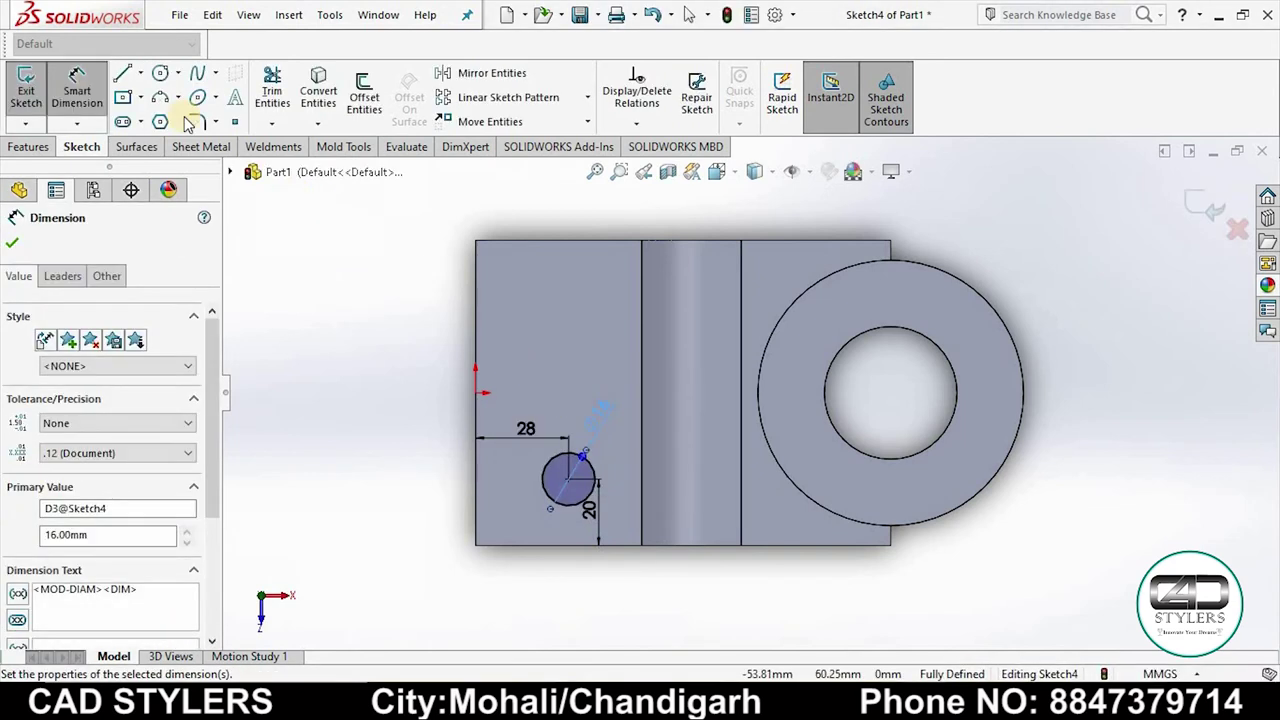
Draw a short horizontal centerline from the origin across the plate.
click(140, 74)
click(170, 117)
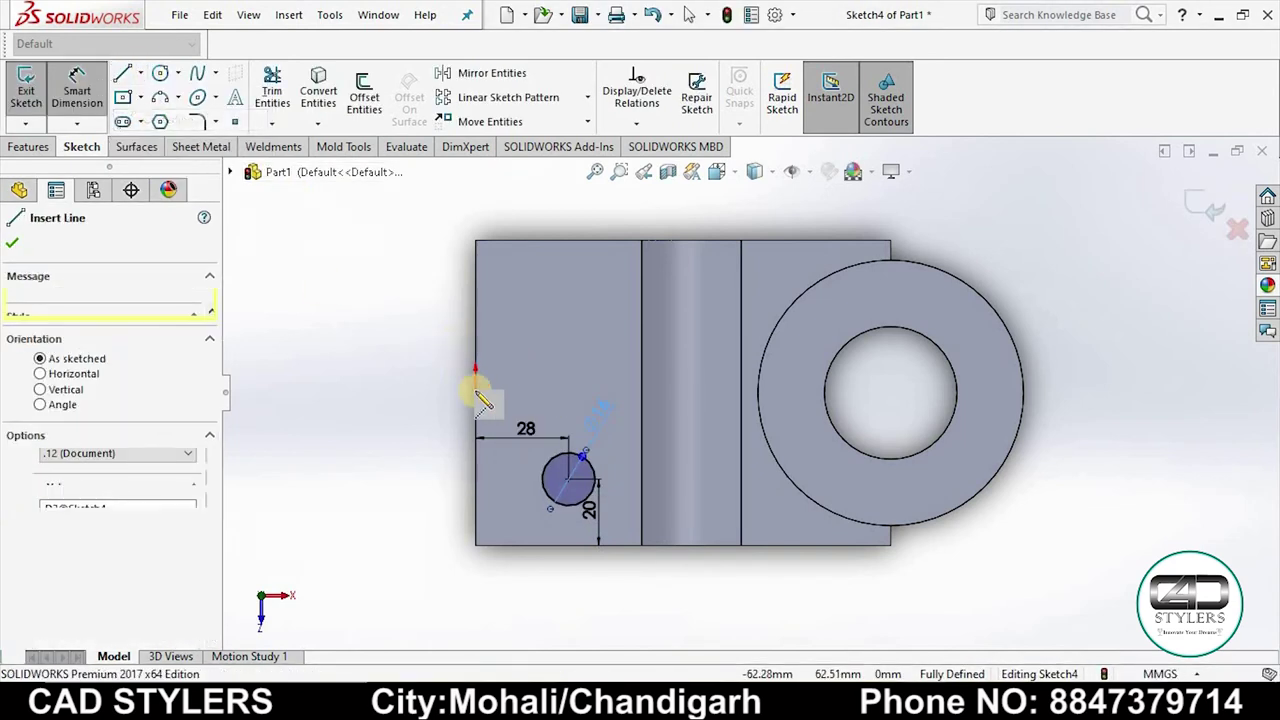
click(476, 393)
click(527, 392)
right_click(529, 397)
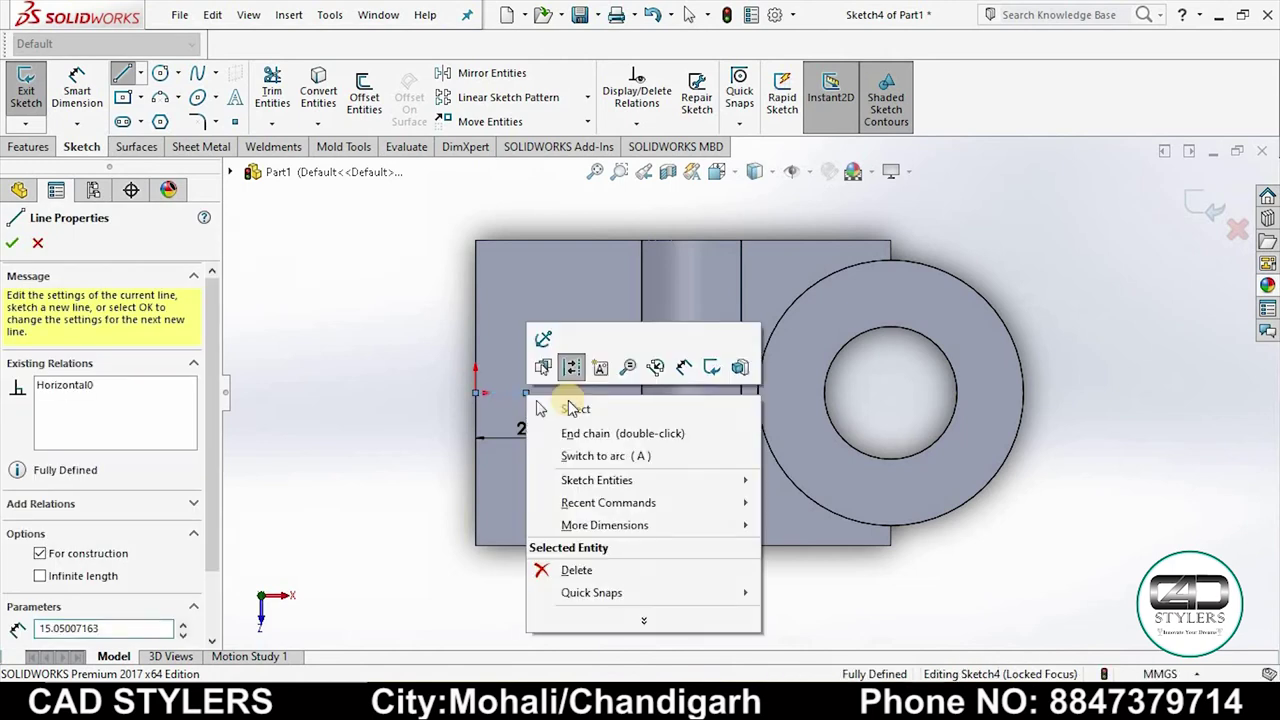
click(540, 408)
Mirror the Ø16 circle about the centerline and exit the hole sketch.
click(492, 73)
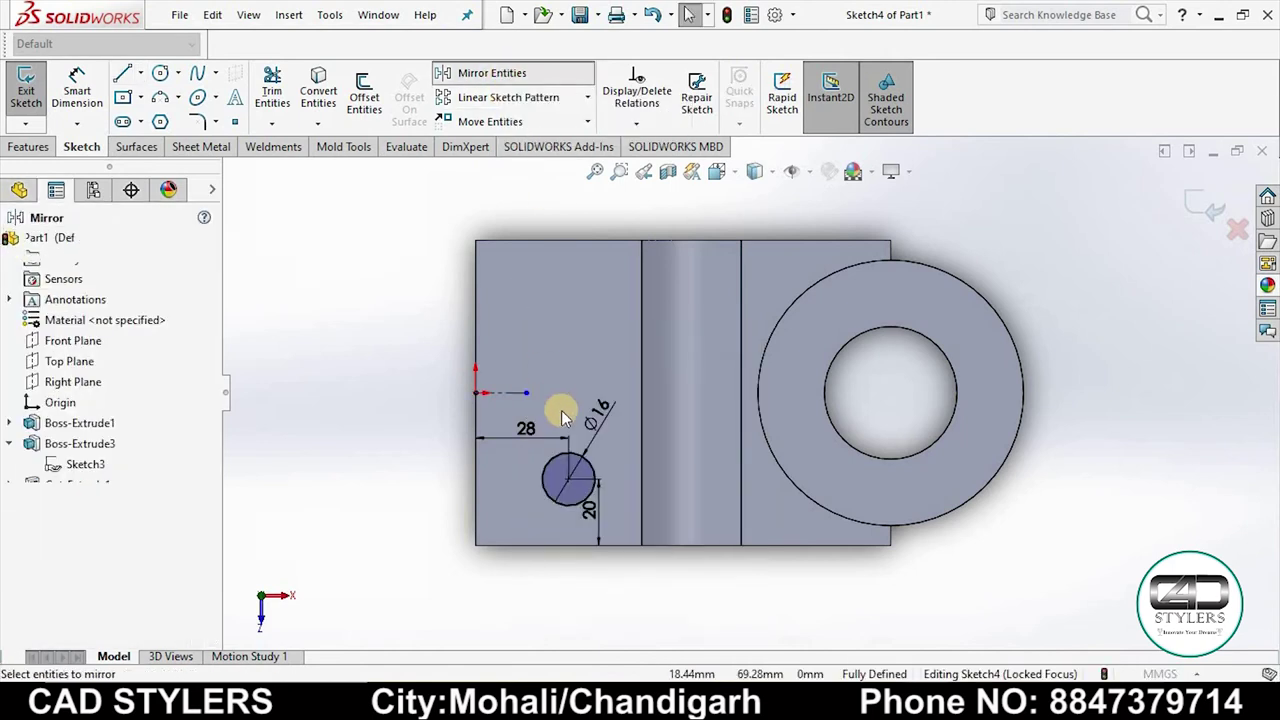
click(560, 480)
click(171, 461)
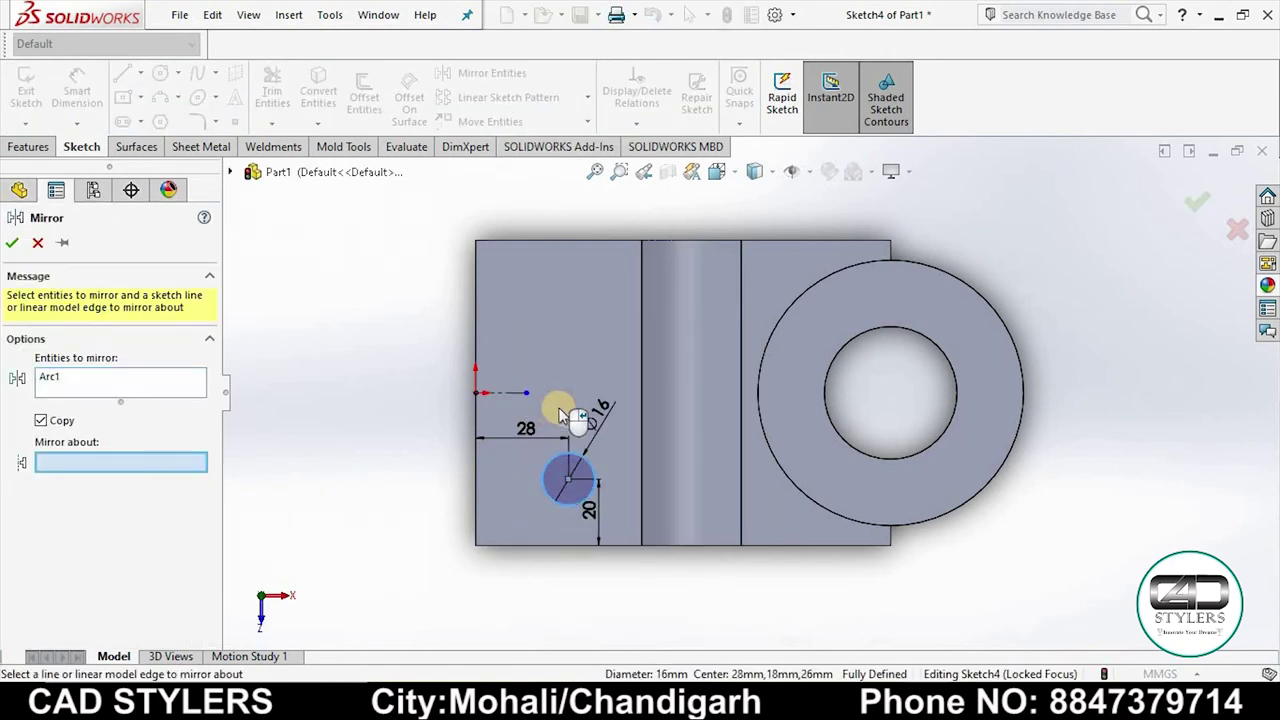
click(510, 395)
click(13, 243)
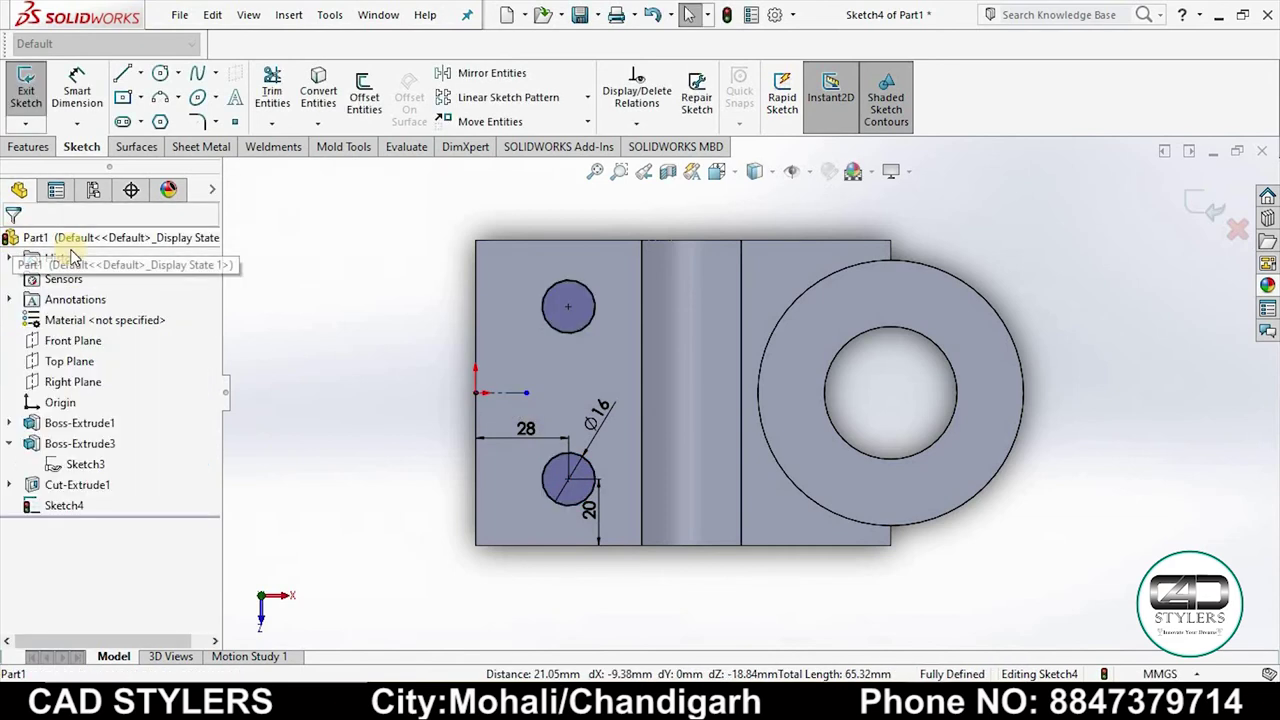
click(1195, 206)
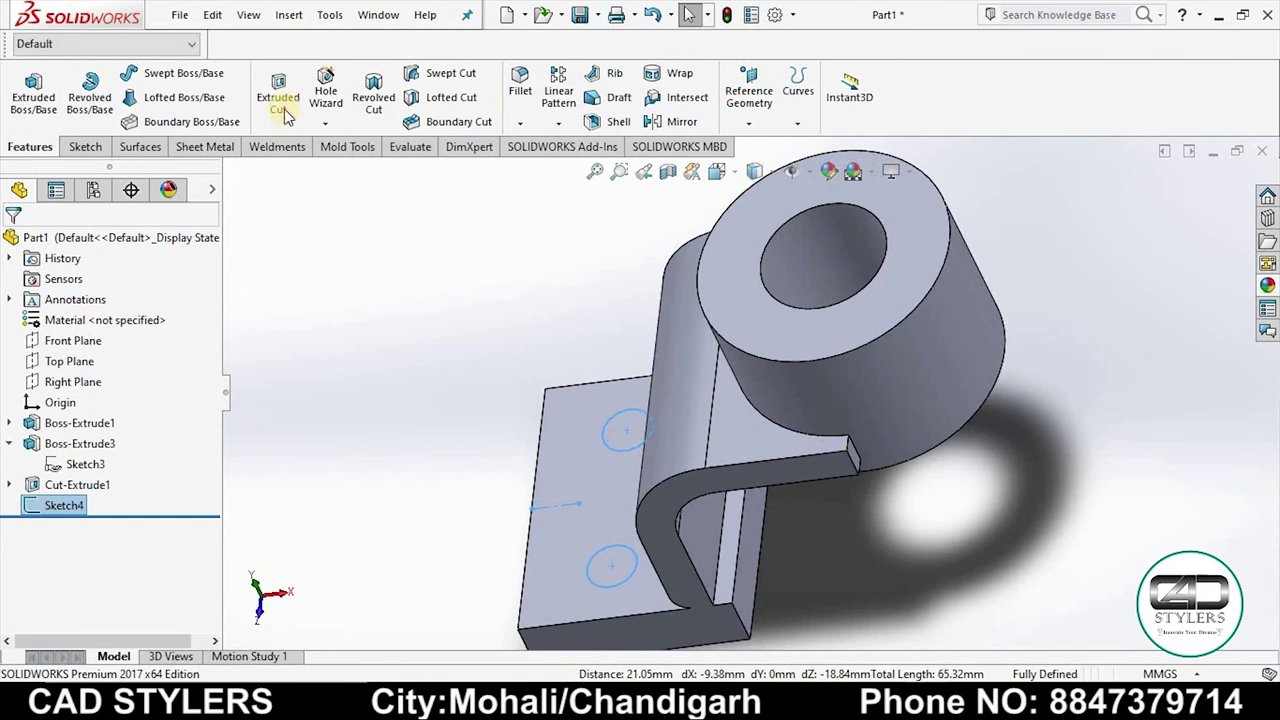
Extrude-cut both Ø16 Sketch4 circles through the base plate as Cut-Extrude2.
click(278, 96)
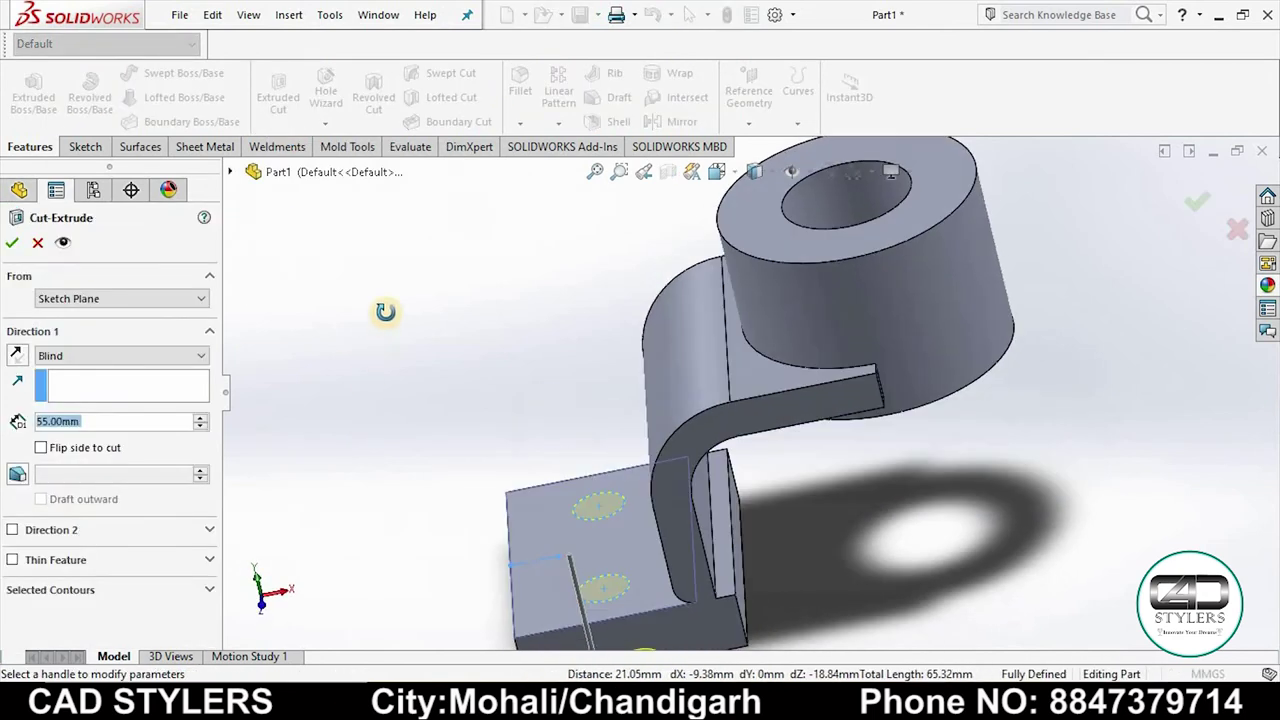
middle_drag(427, 432, 423, 369)
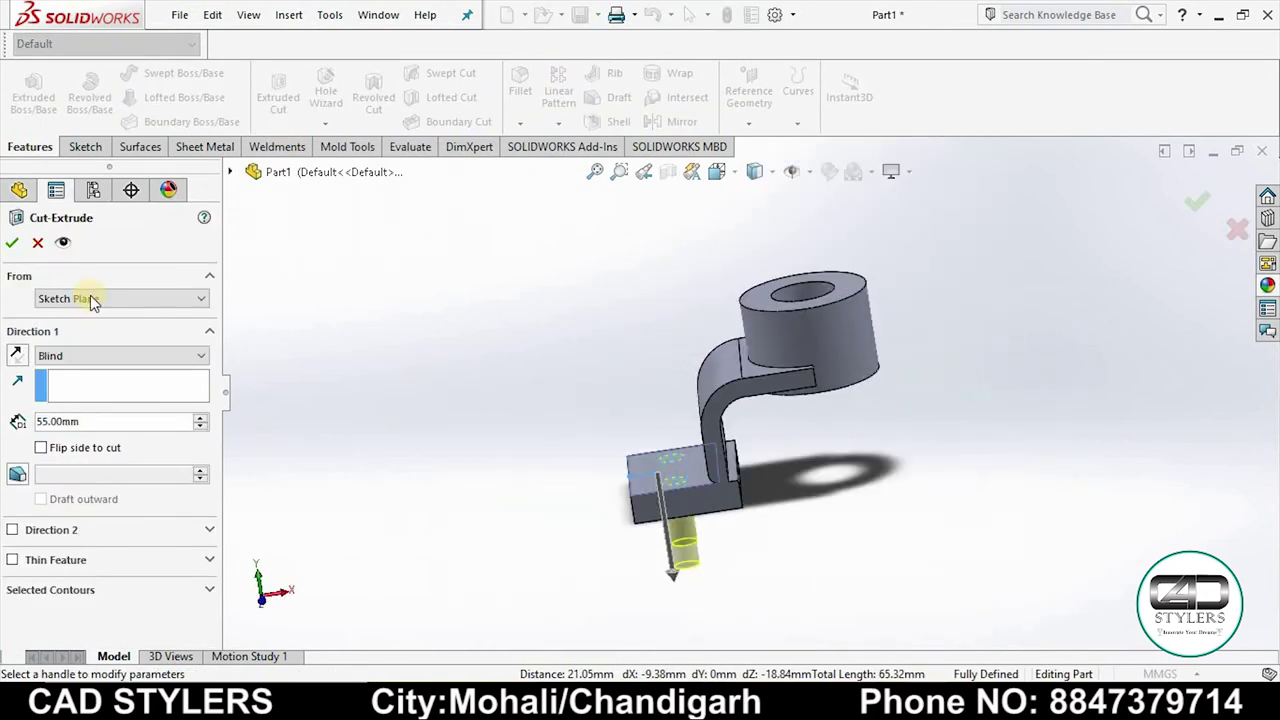
click(18, 245)
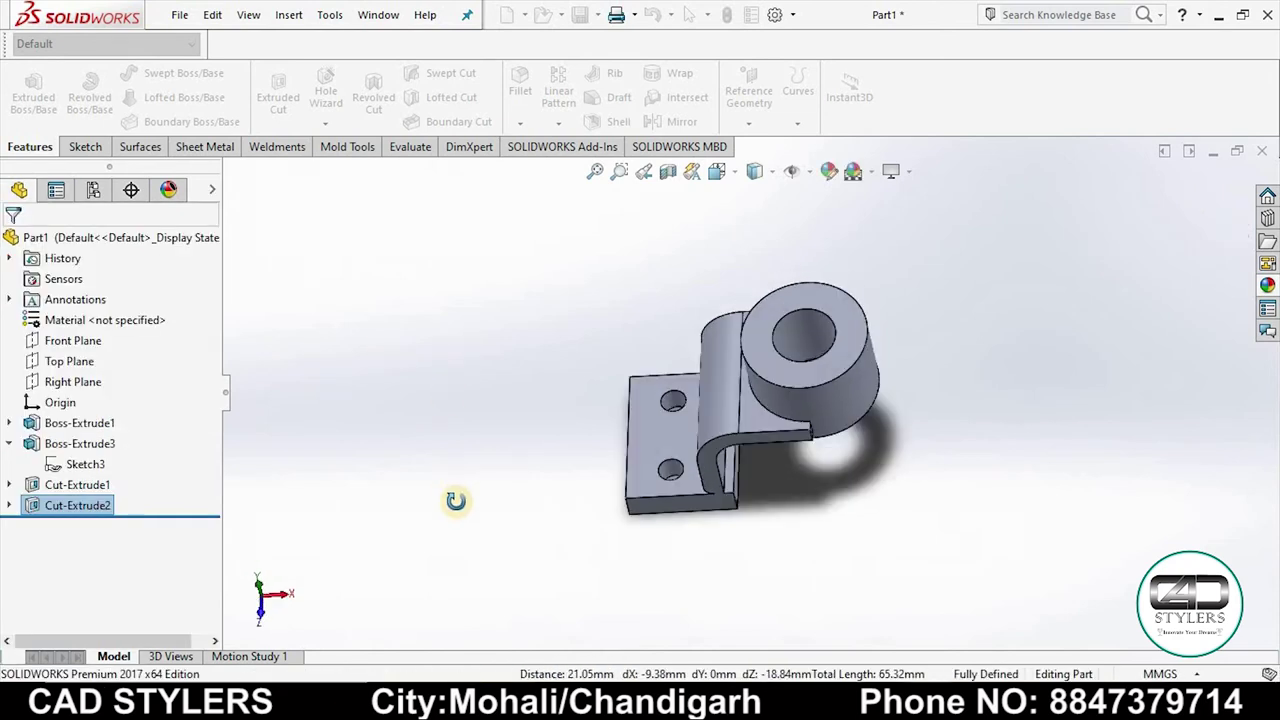
Open Sketch5 on the Front Plane viewed face-on, then check the reference drawing.
right_click(80, 345)
middle_drag(420, 434, 420, 491)
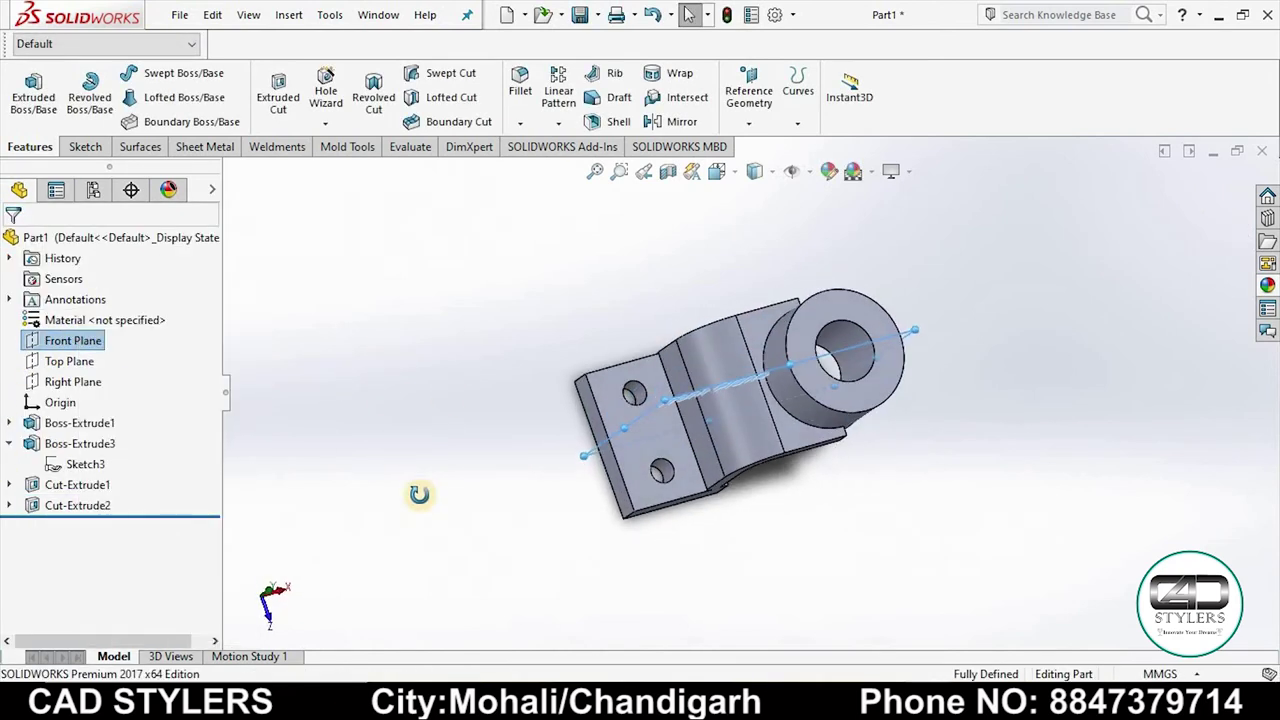
right_click(40, 343)
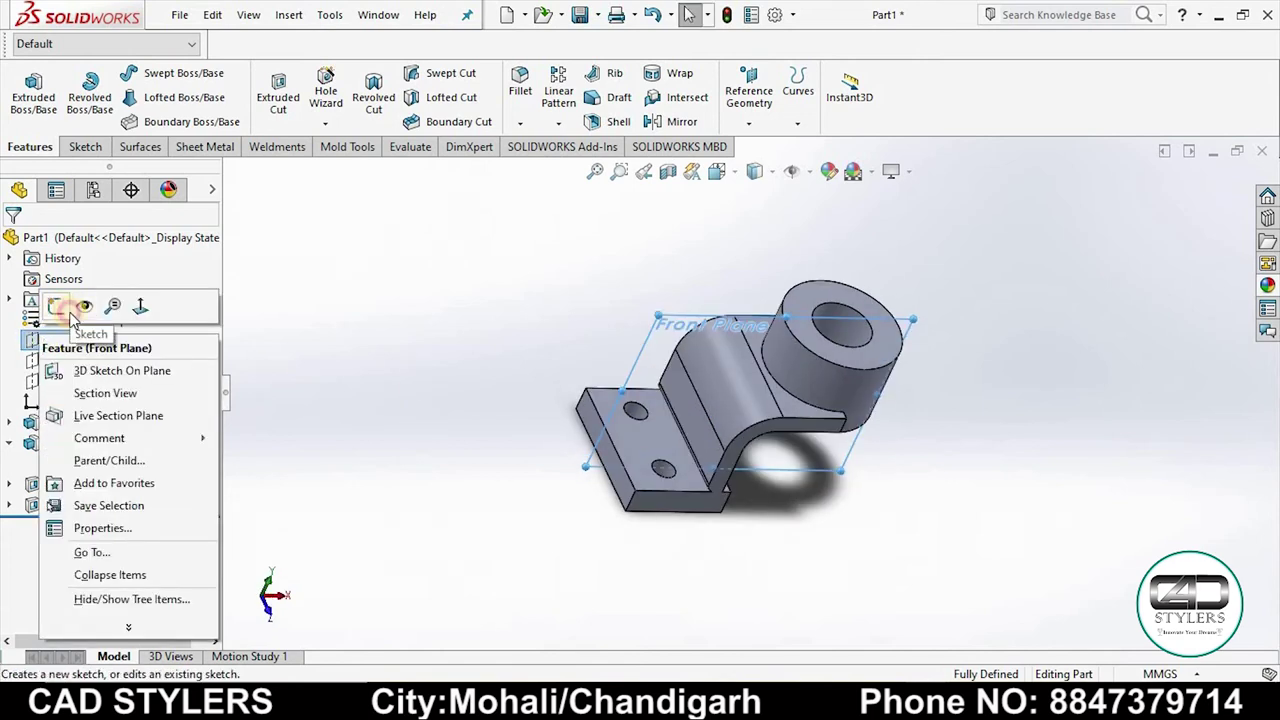
click(54, 305)
key(space)
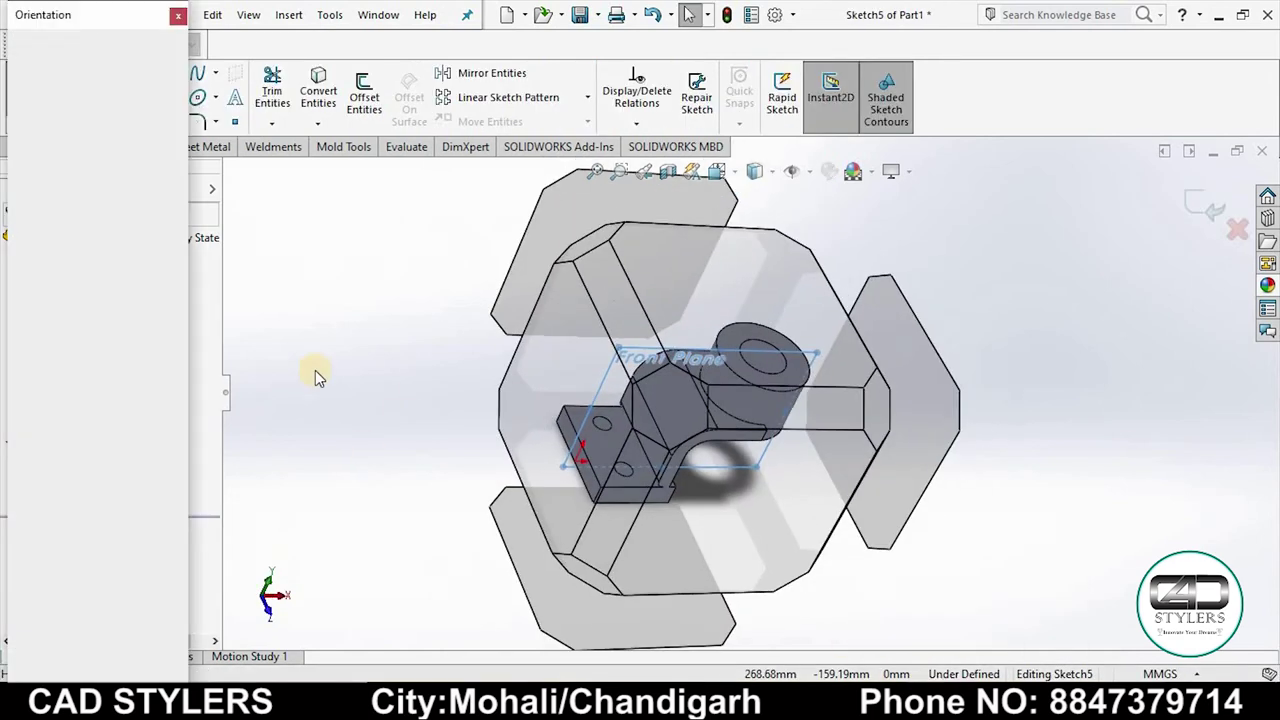
click(172, 127)
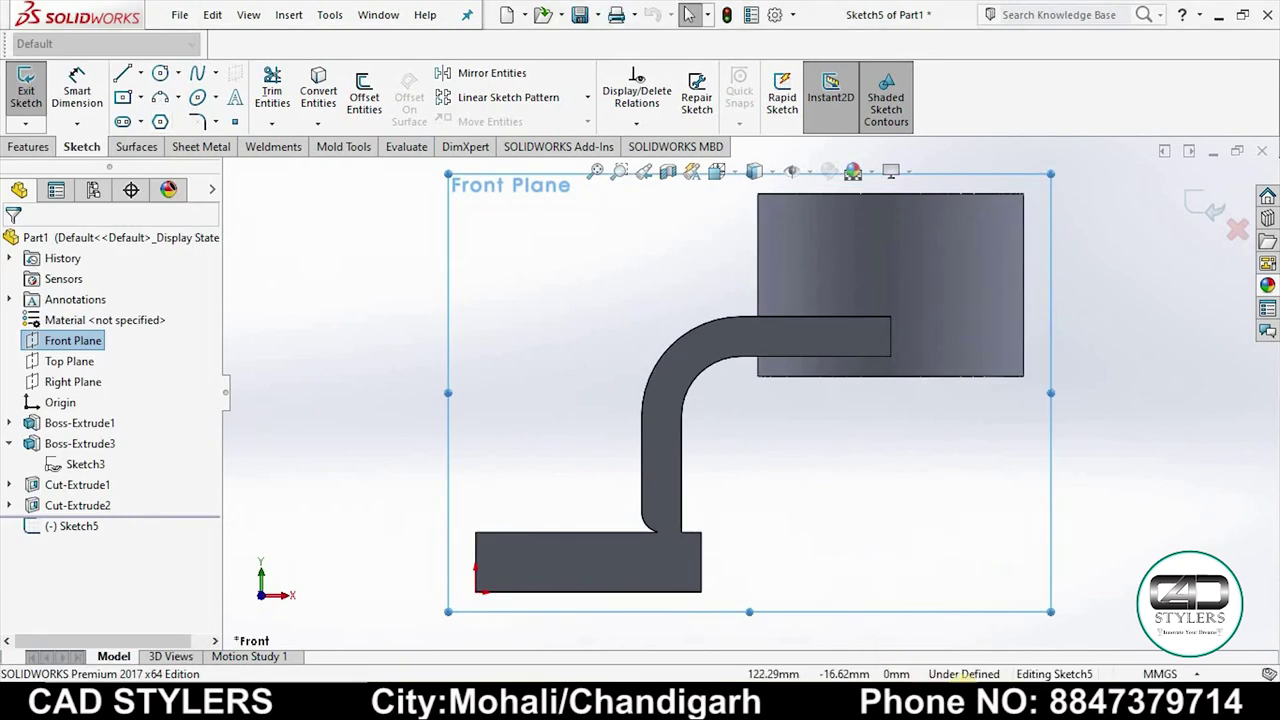
key(alt+Tab)
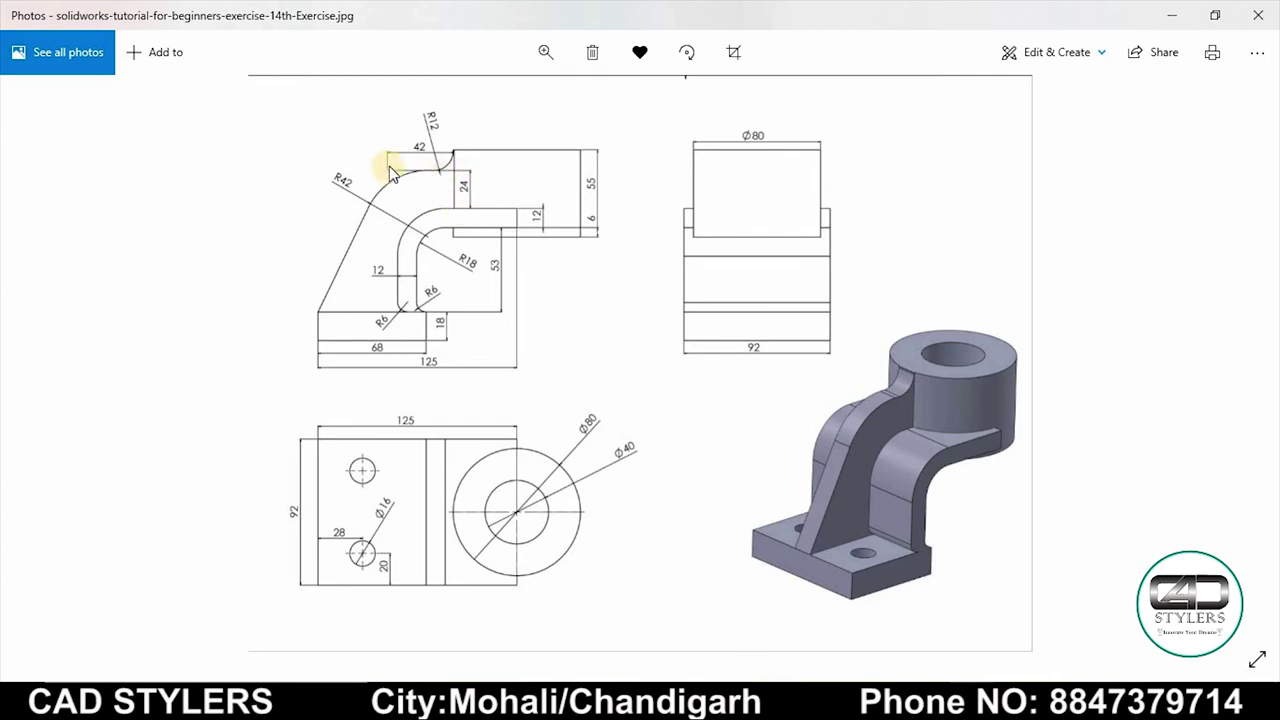
Draw a vertical line up the block edge from the arm's corner.
key(alt+Tab)
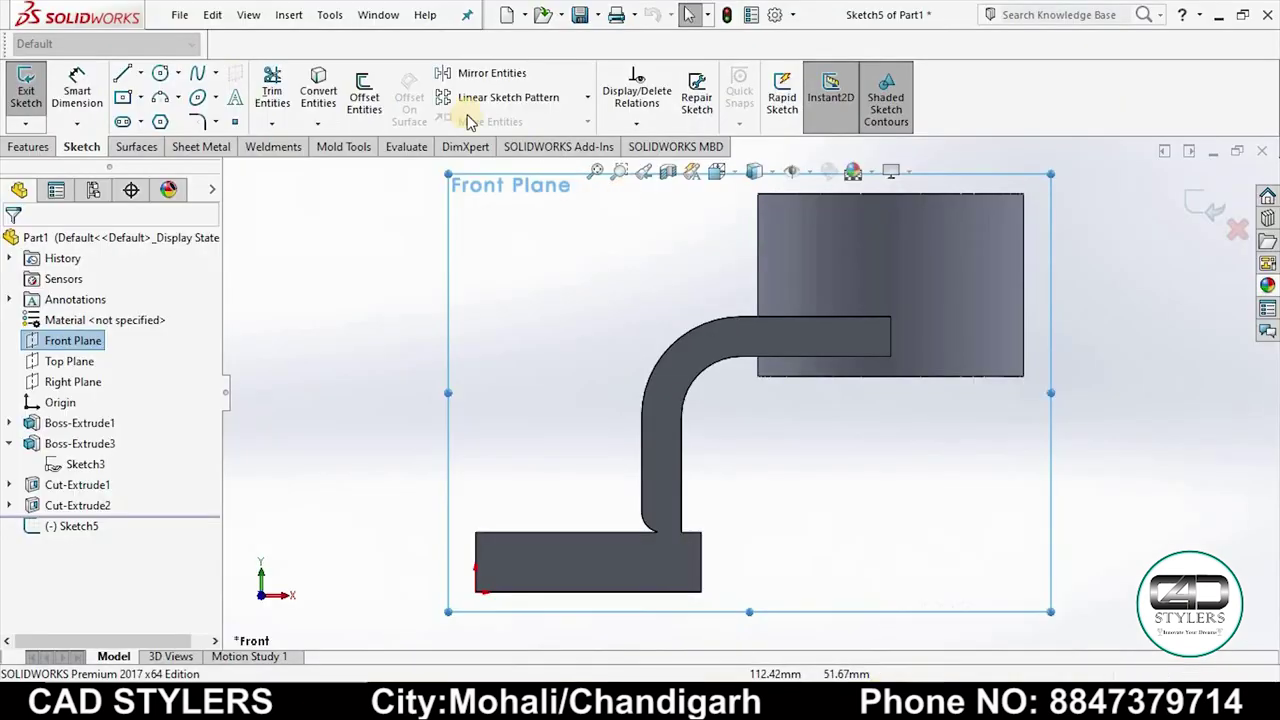
click(127, 80)
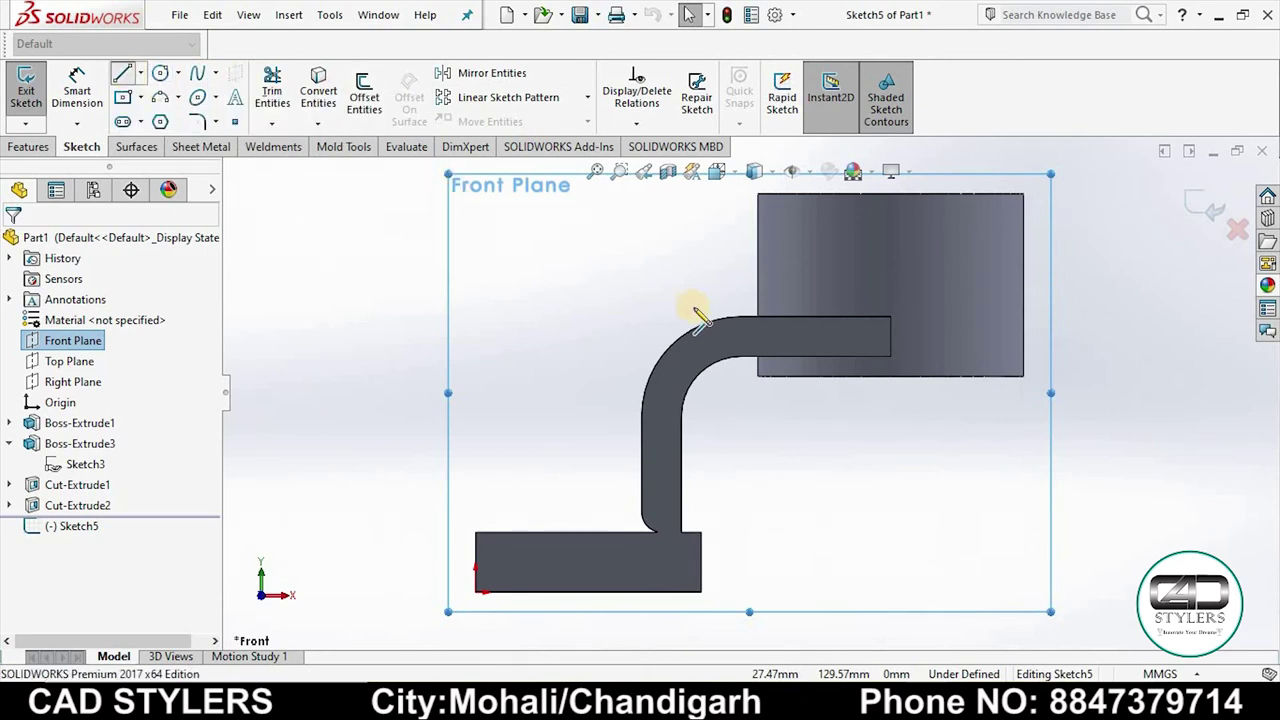
click(758, 318)
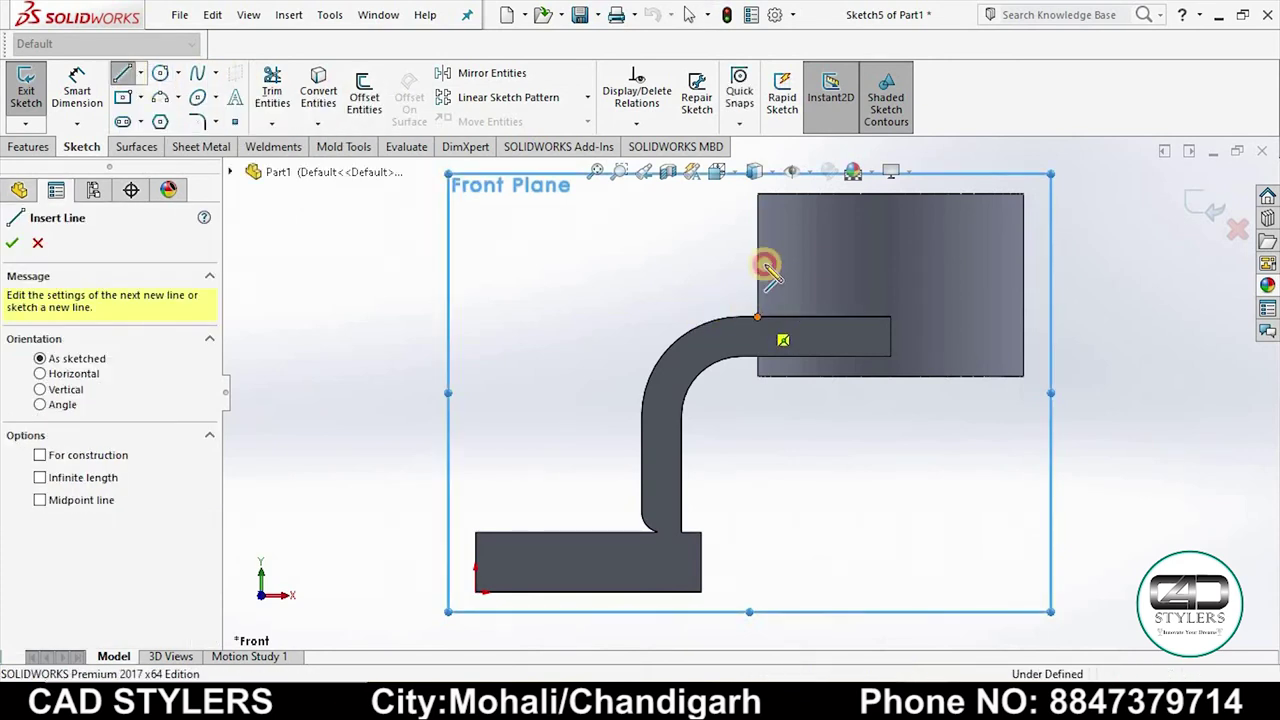
click(758, 238)
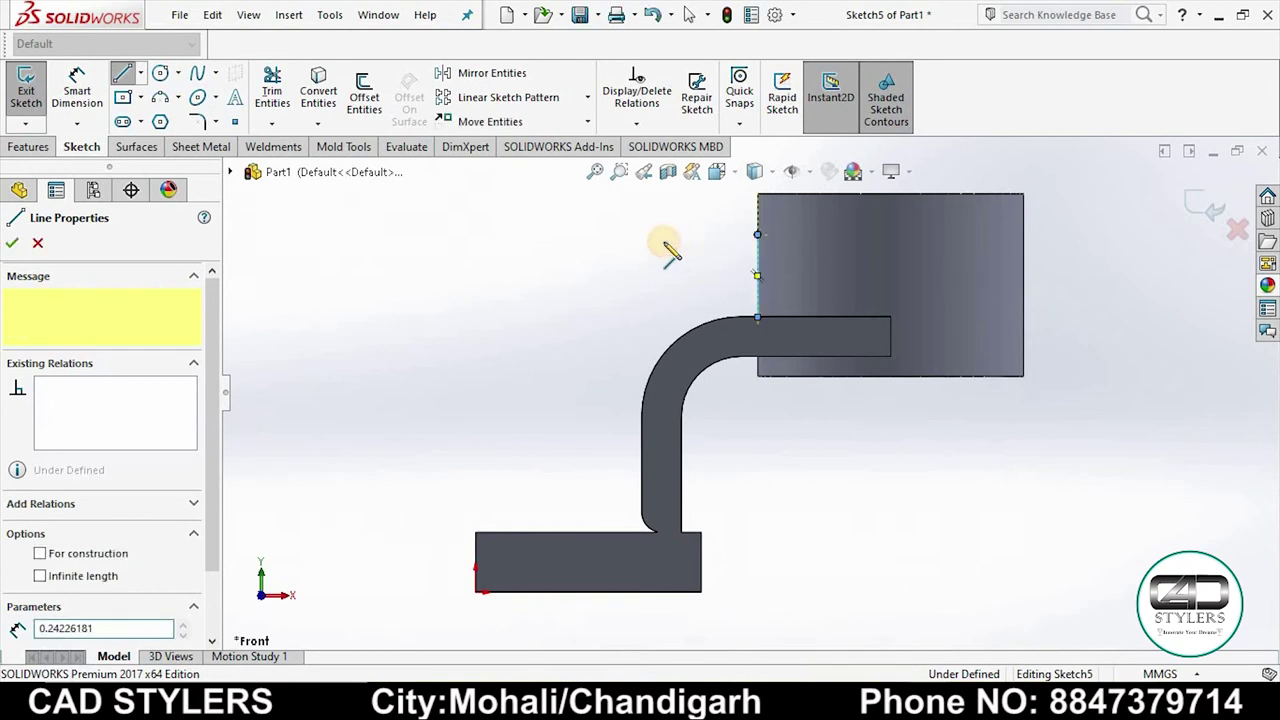
right_click(658, 237)
click(700, 249)
Dimension the vertical line 25 and the horizontal top line 42 mm.
click(77, 88)
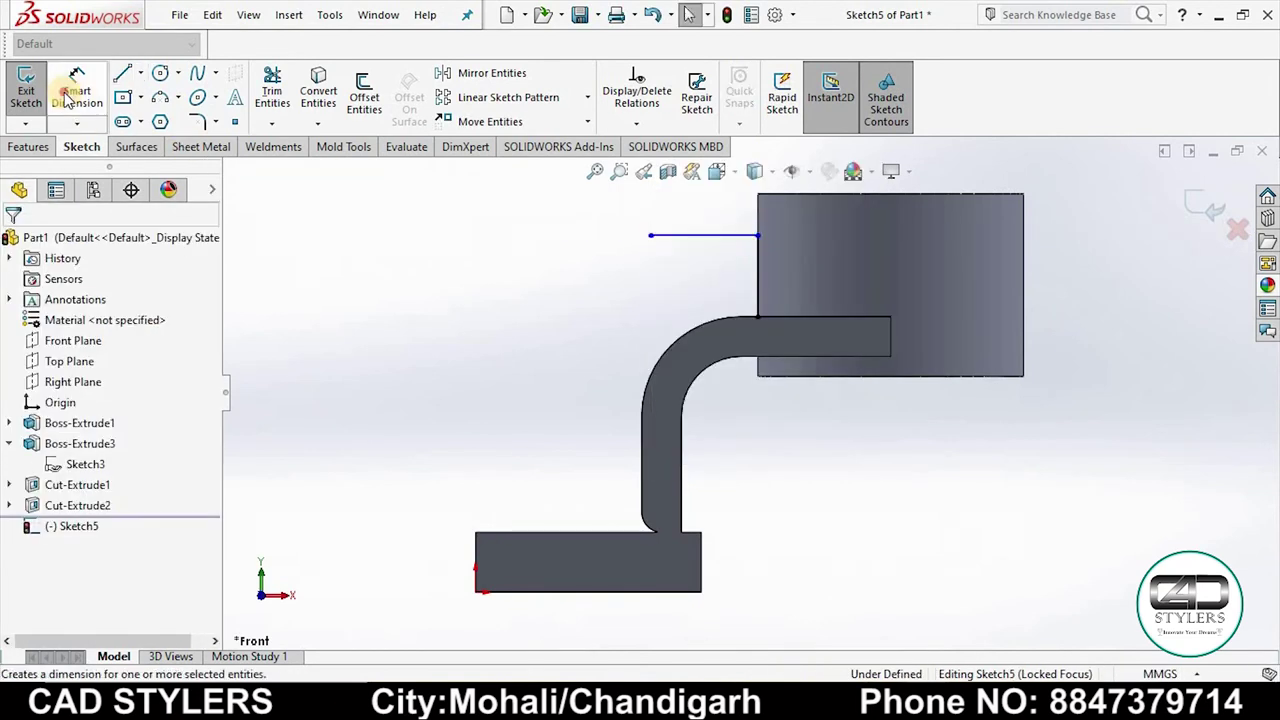
click(799, 268)
click(799, 268)
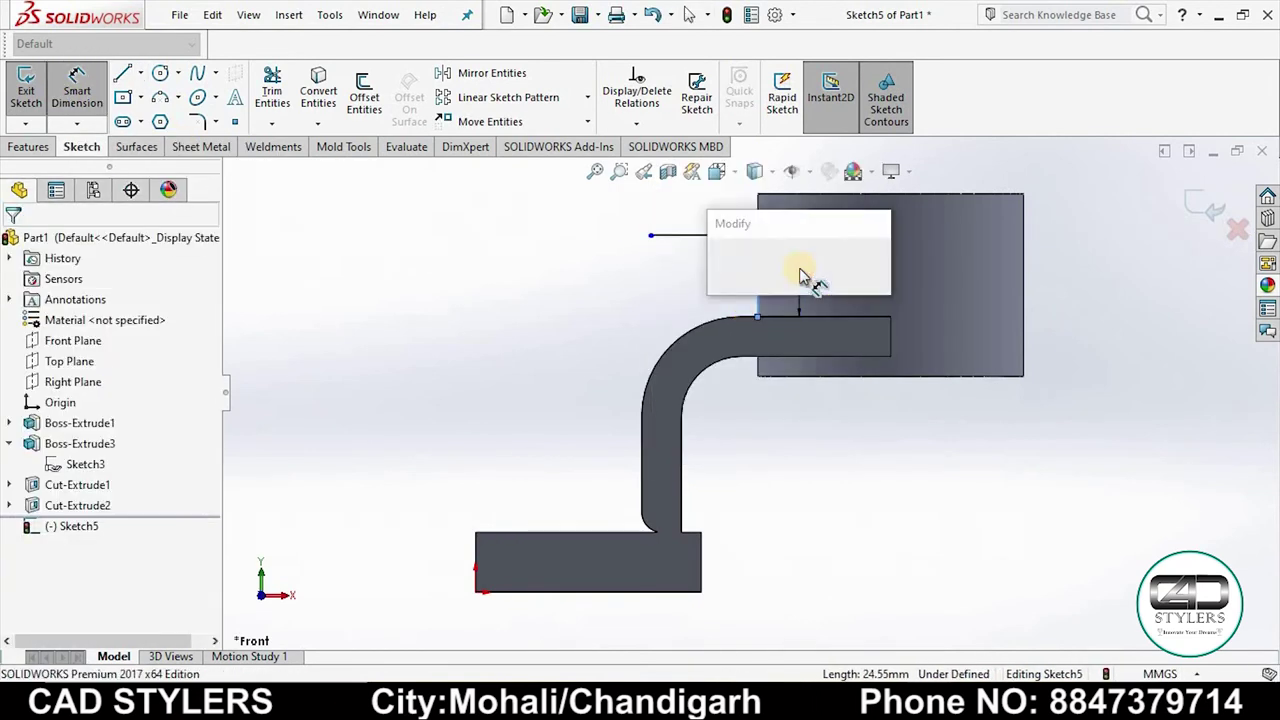
text(25)
key(Return)
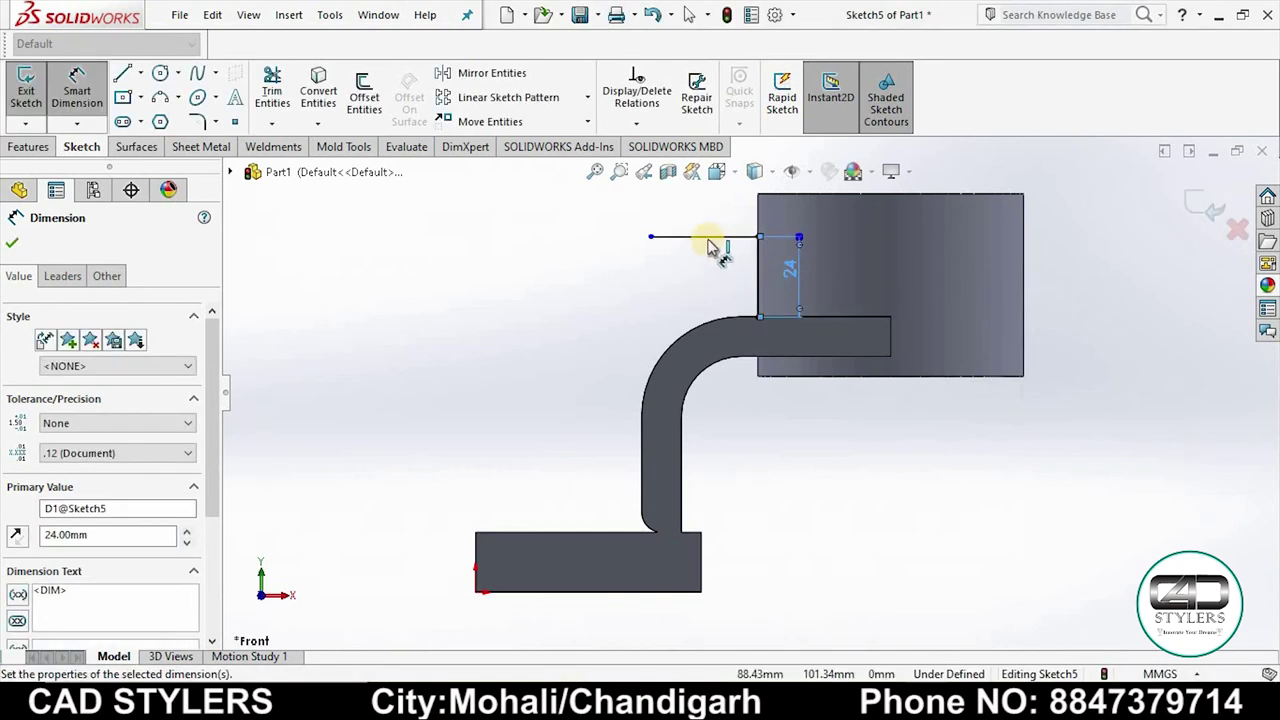
click(700, 236)
click(703, 222)
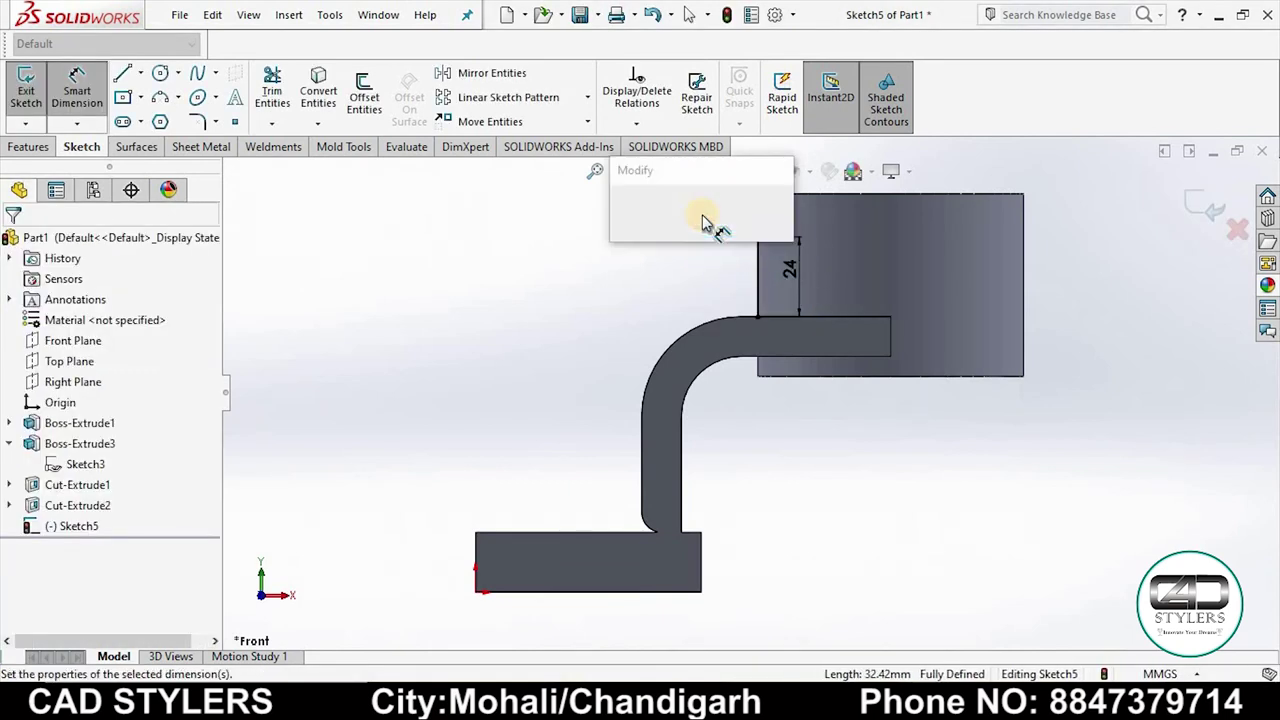
text(42)
key(Return)
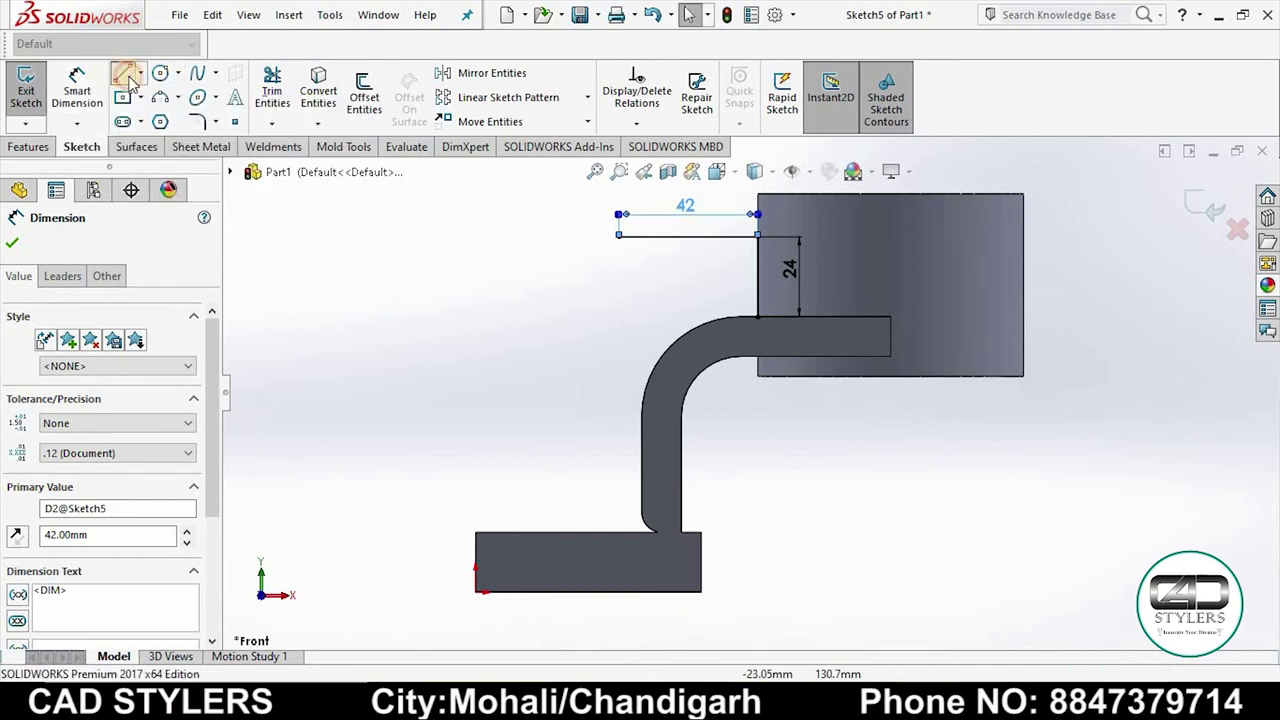
Draw a slanted line from the 42 mm line's left end to the base corner.
click(122, 75)
click(619, 237)
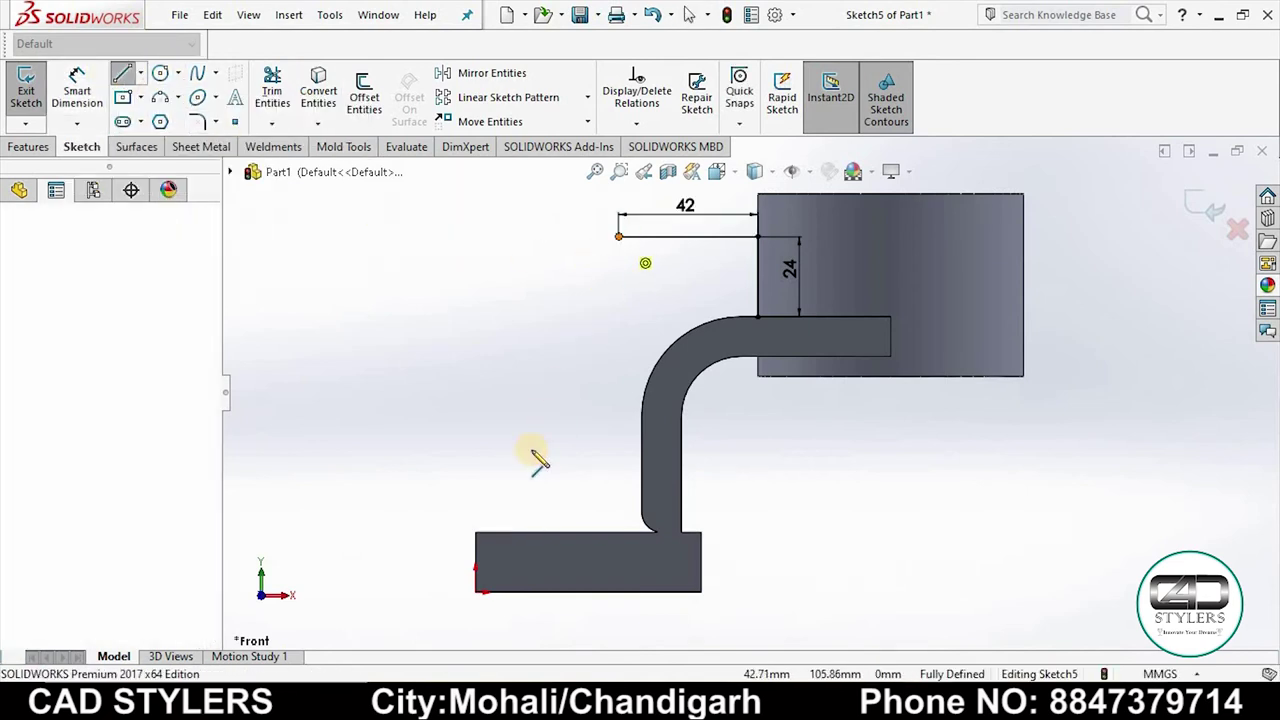
click(477, 533)
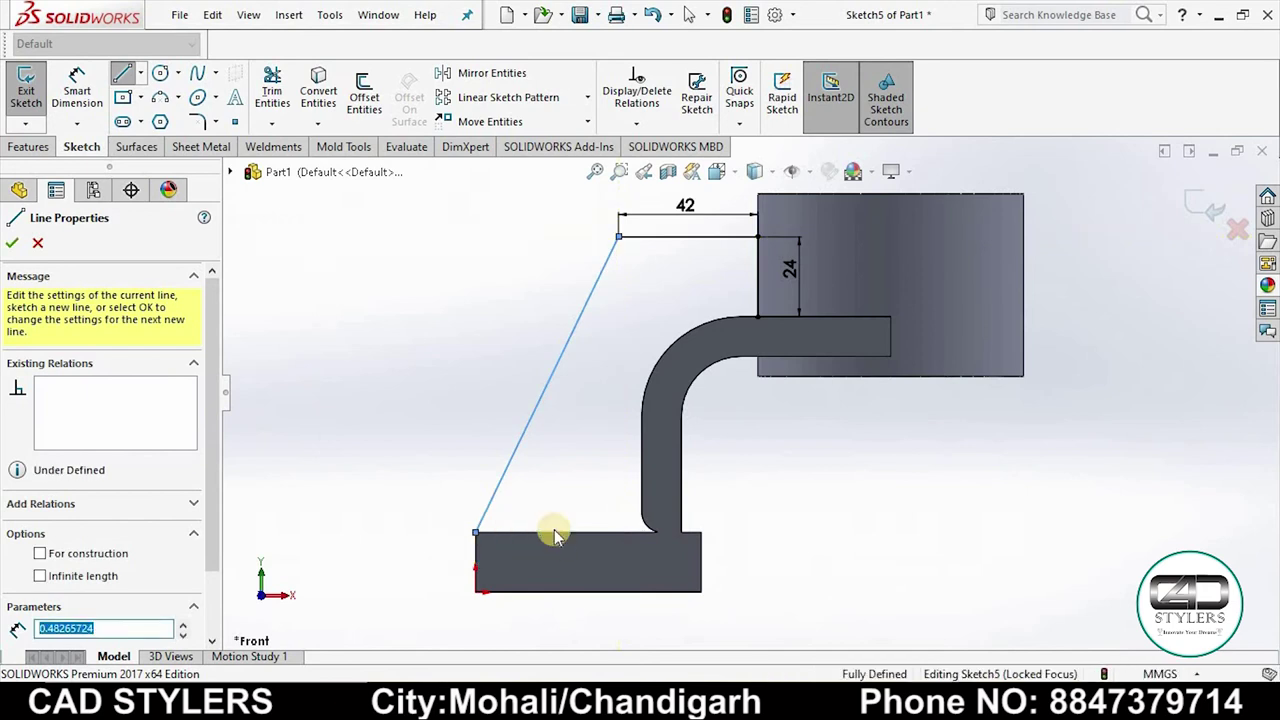
right_click(548, 488)
click(551, 492)
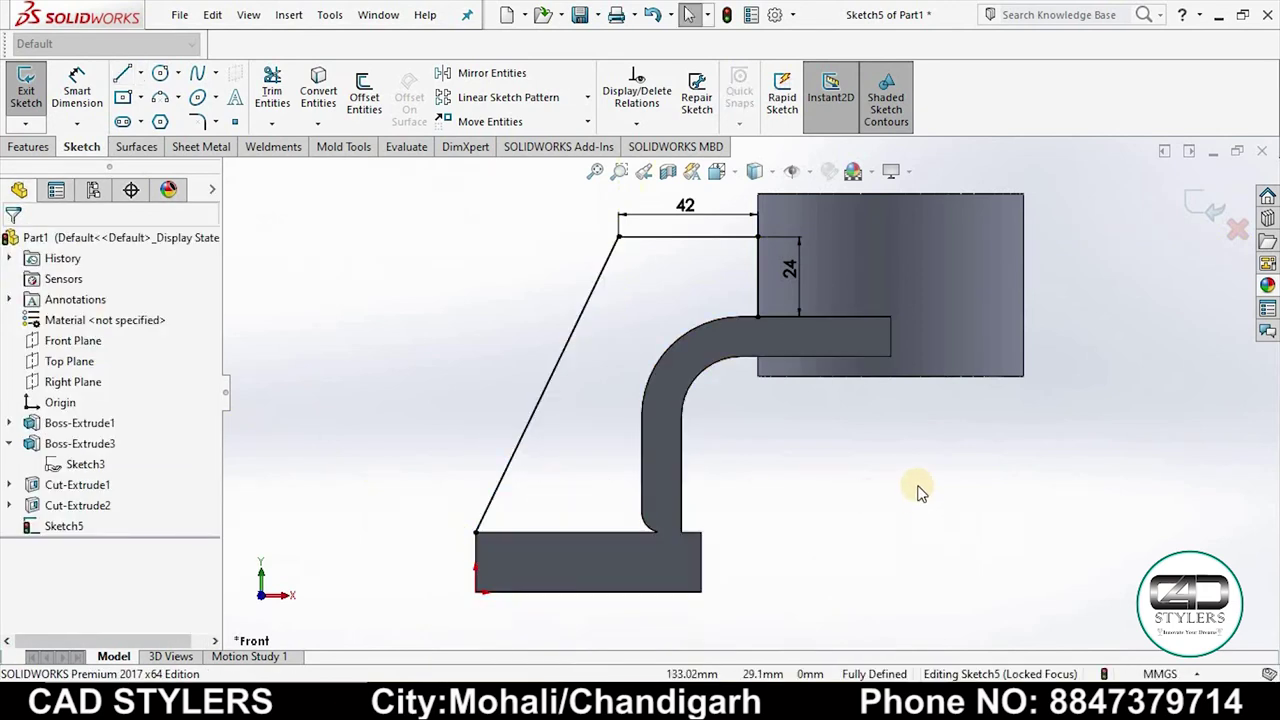
scroll(917, 491, up, 2)
scroll(786, 309, down, 2)
Project the block's left edge into the sketch with Convert Entities.
click(270, 90)
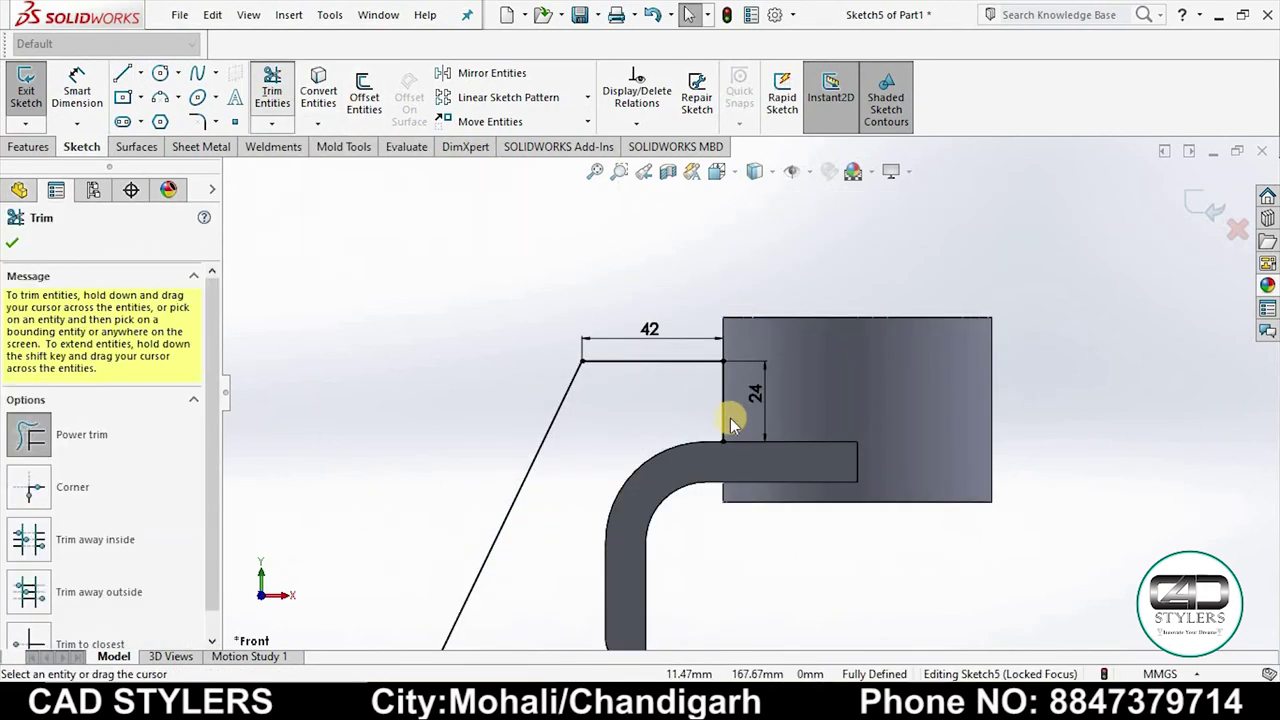
scroll(738, 408, down, 2)
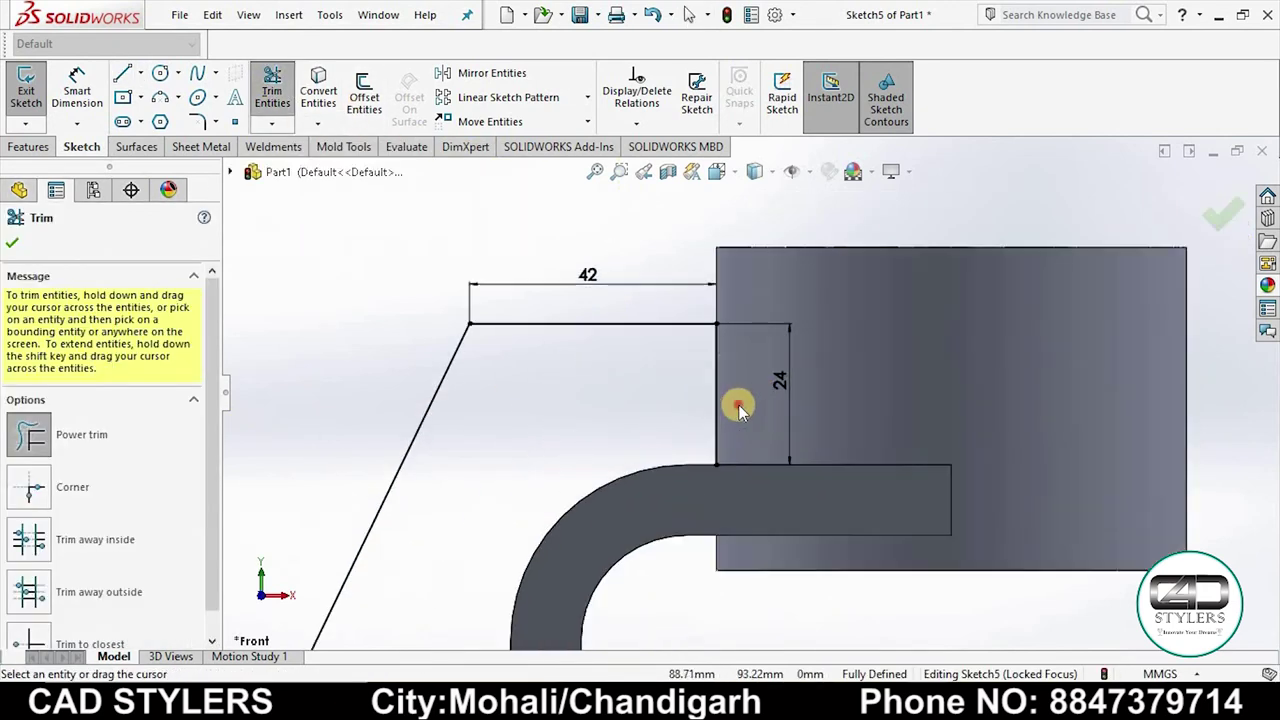
click(318, 92)
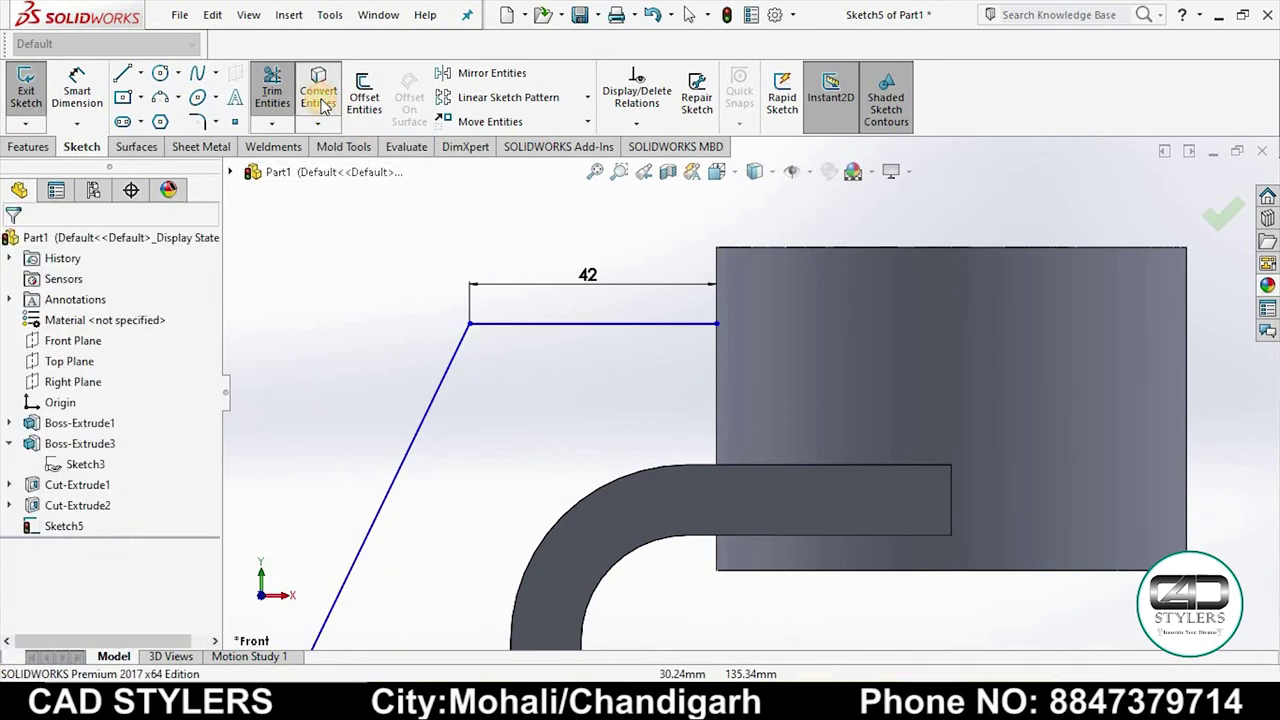
click(716, 297)
click(13, 245)
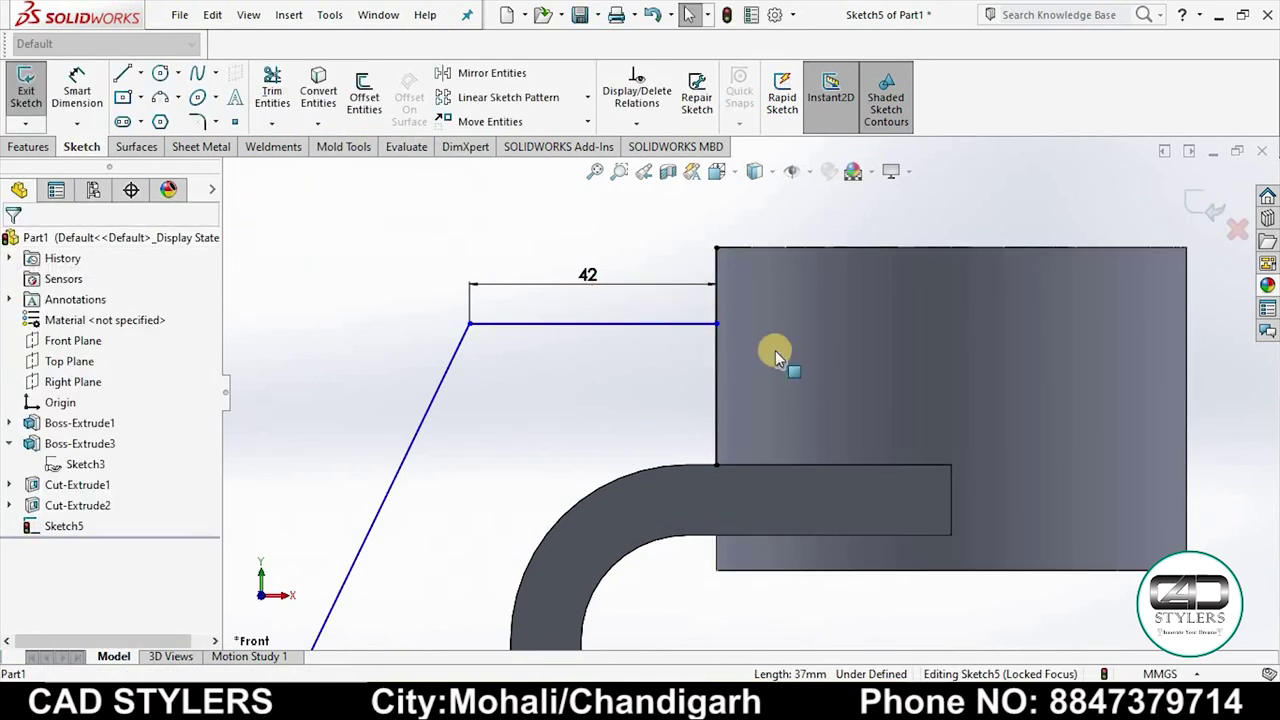
scroll(775, 350, up, 2)
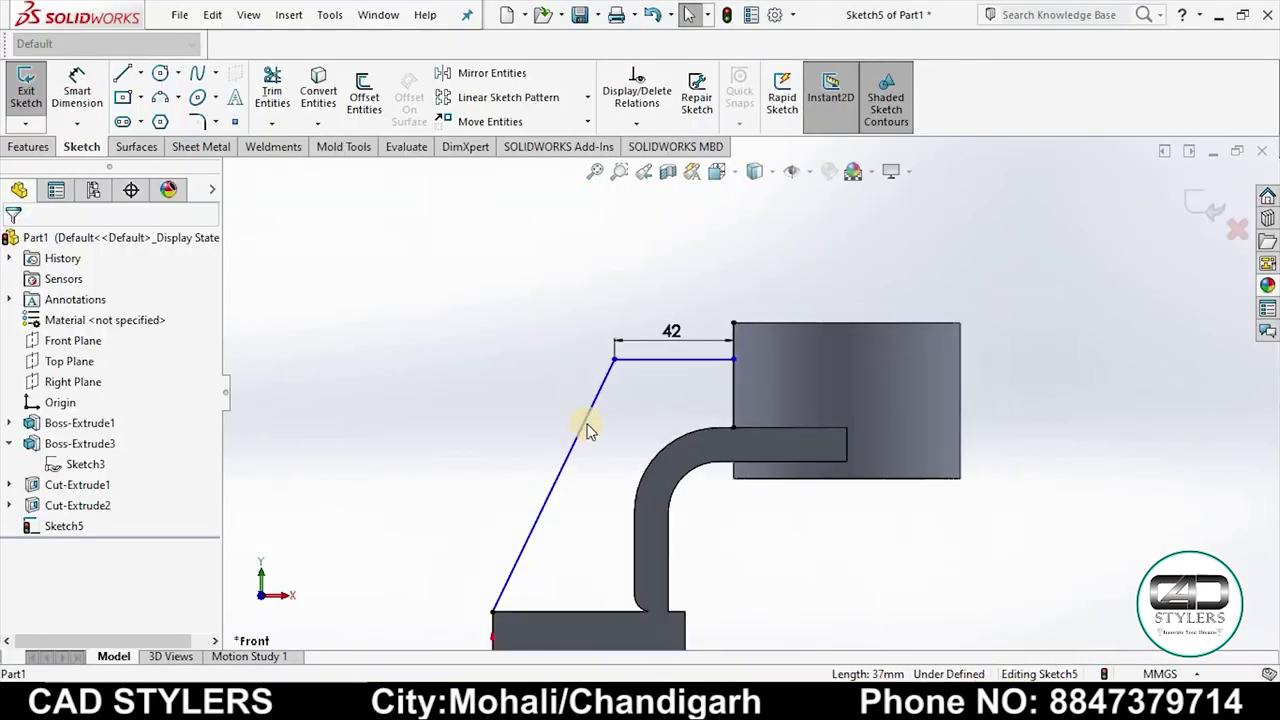
scroll(757, 368, up, 2)
scroll(757, 368, down, 3)
Add an R12 sketch fillet where the 42 mm line meets the block edge.
click(197, 121)
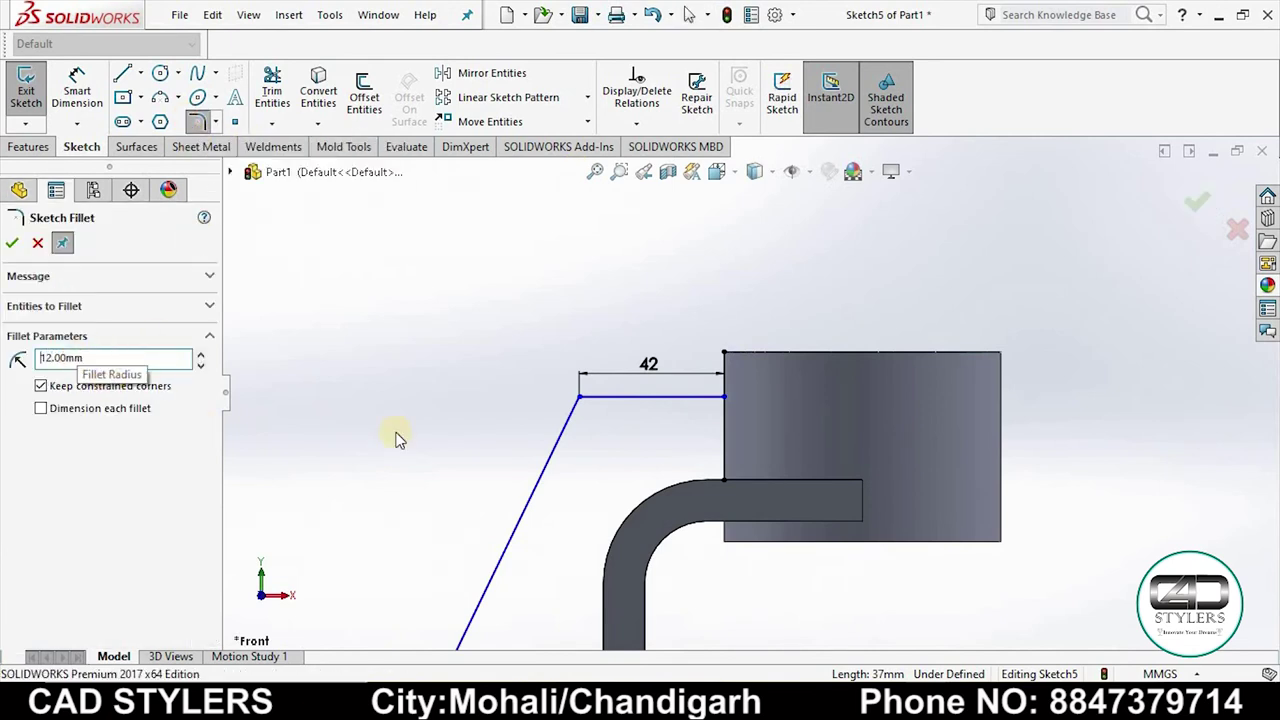
click(724, 396)
click(724, 386)
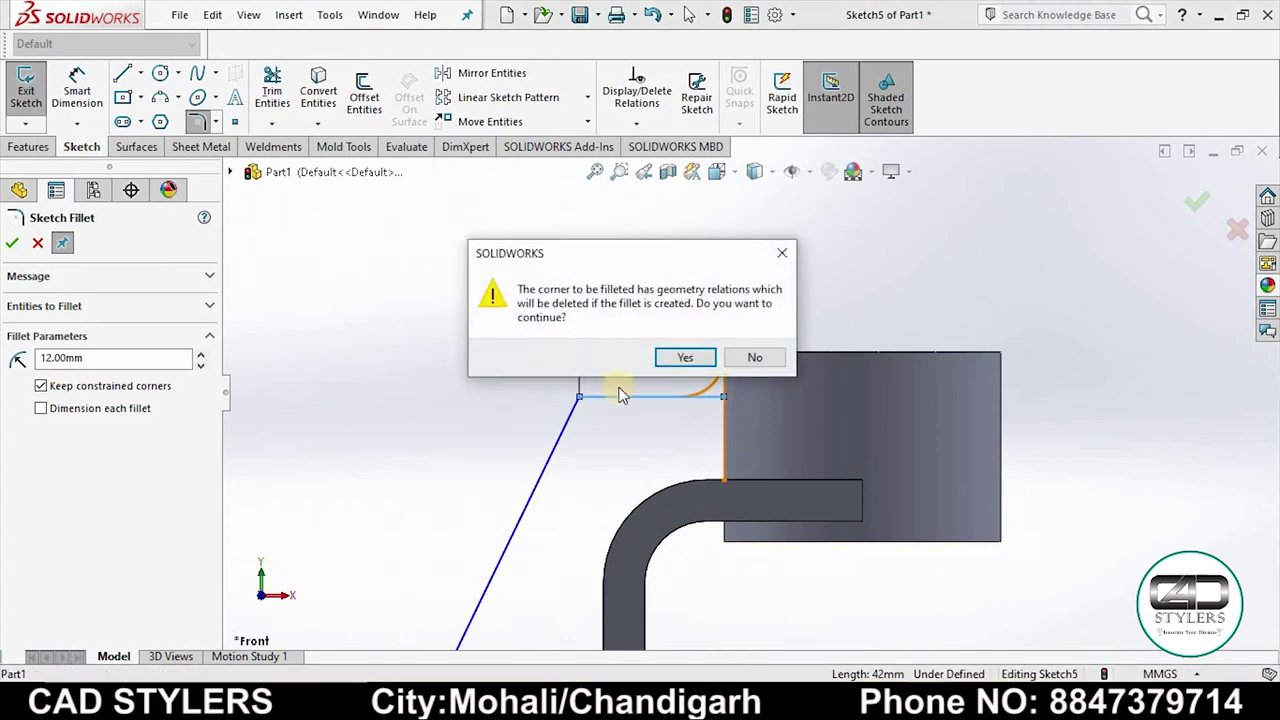
click(681, 360)
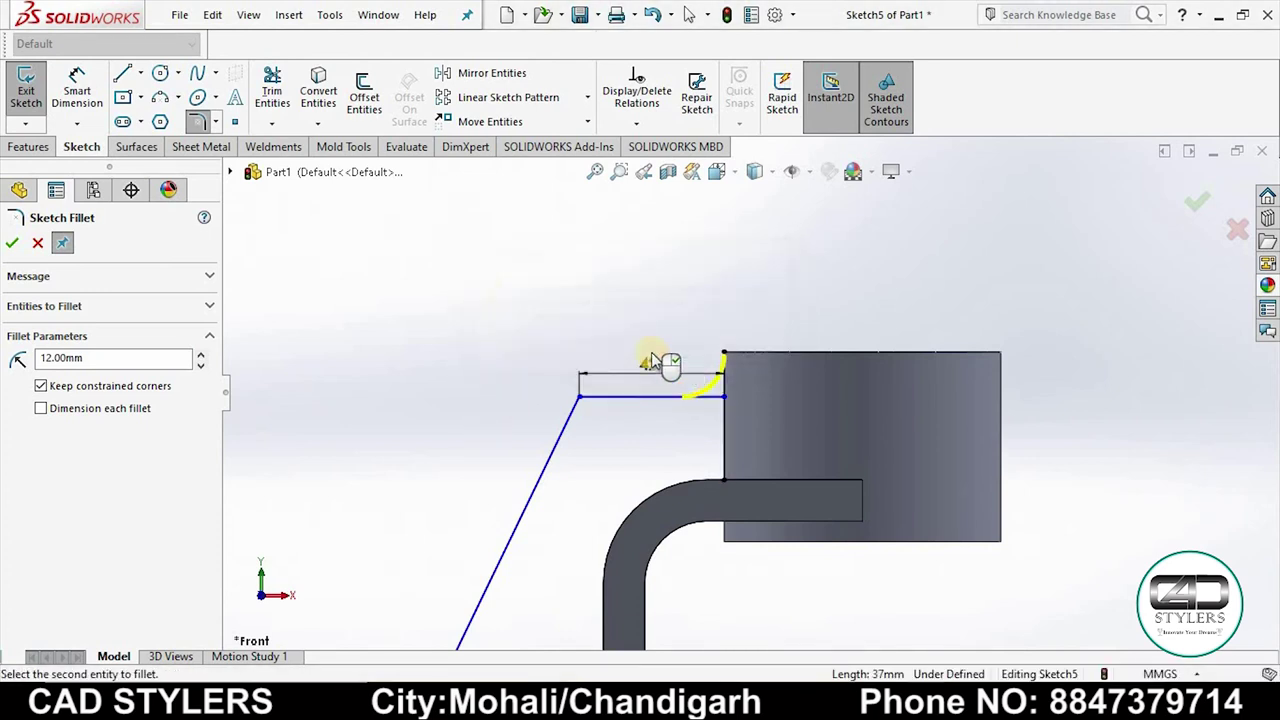
click(13, 244)
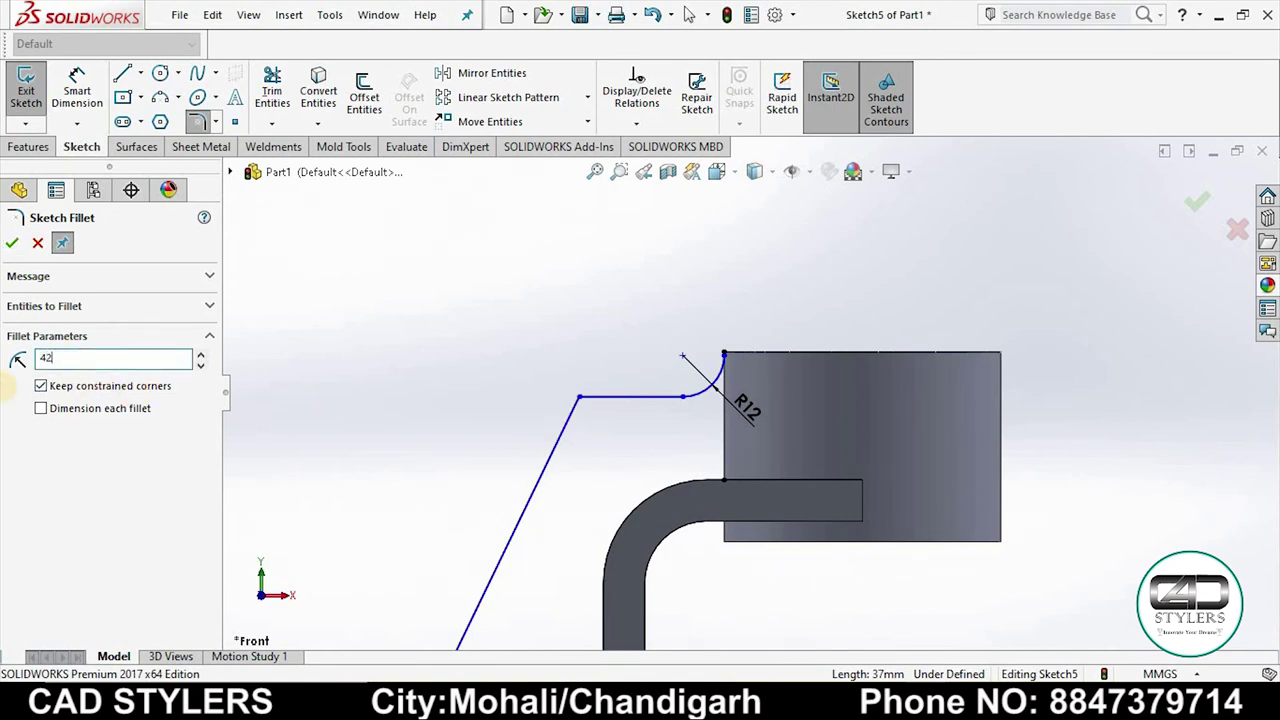
Add an R42 sketch fillet between the 42 mm line and the slanted line.
click(586, 400)
click(566, 432)
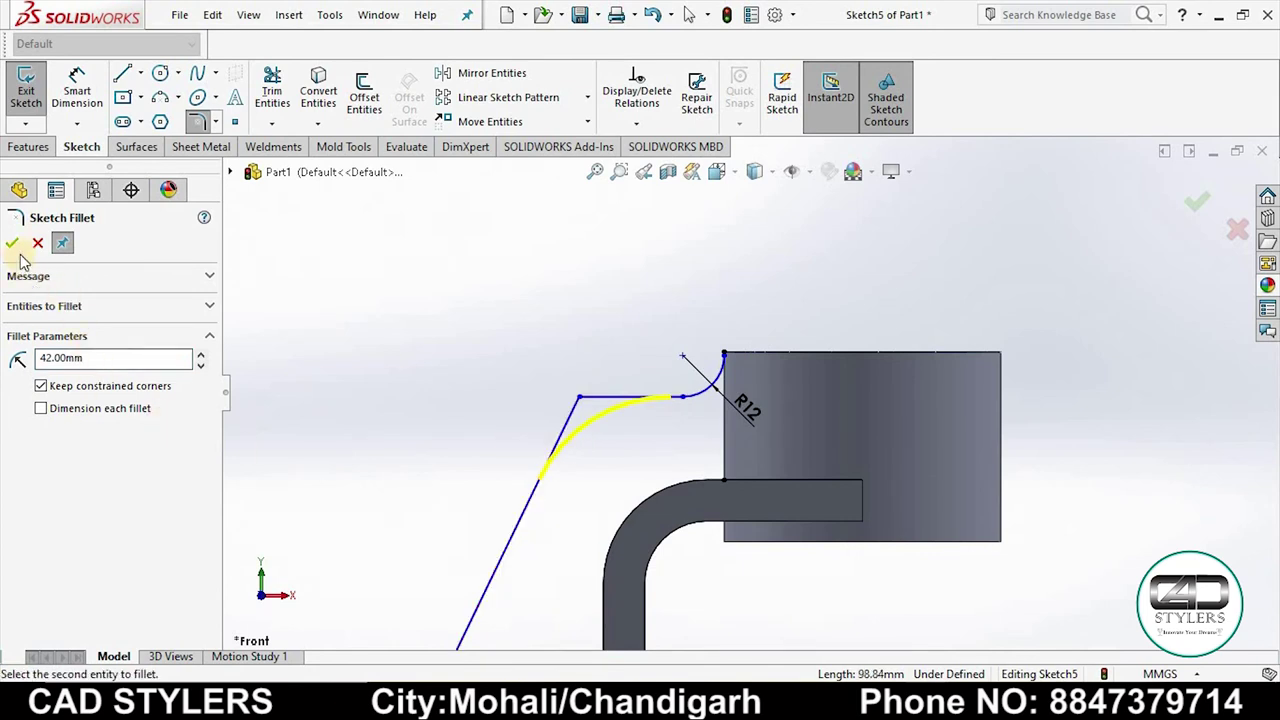
key(Return)
key(z)
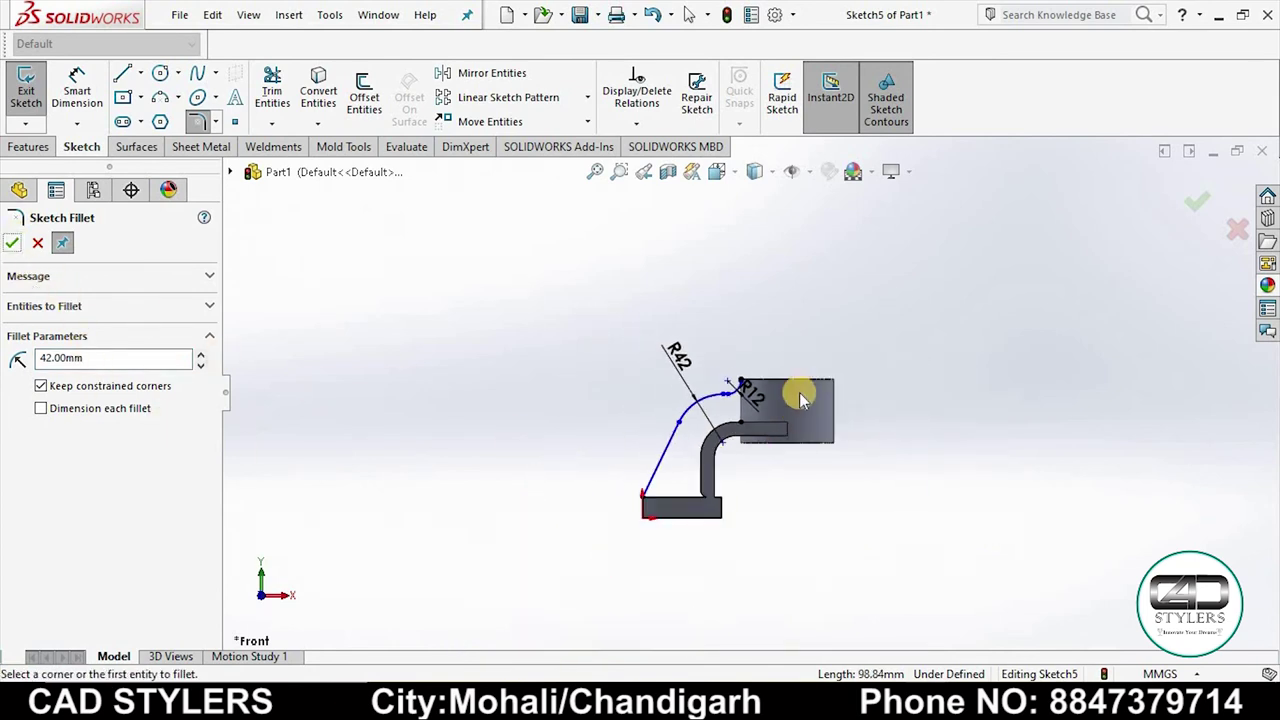
scroll(799, 392, down, 1)
scroll(729, 396, down, 1)
scroll(729, 400, down, 1)
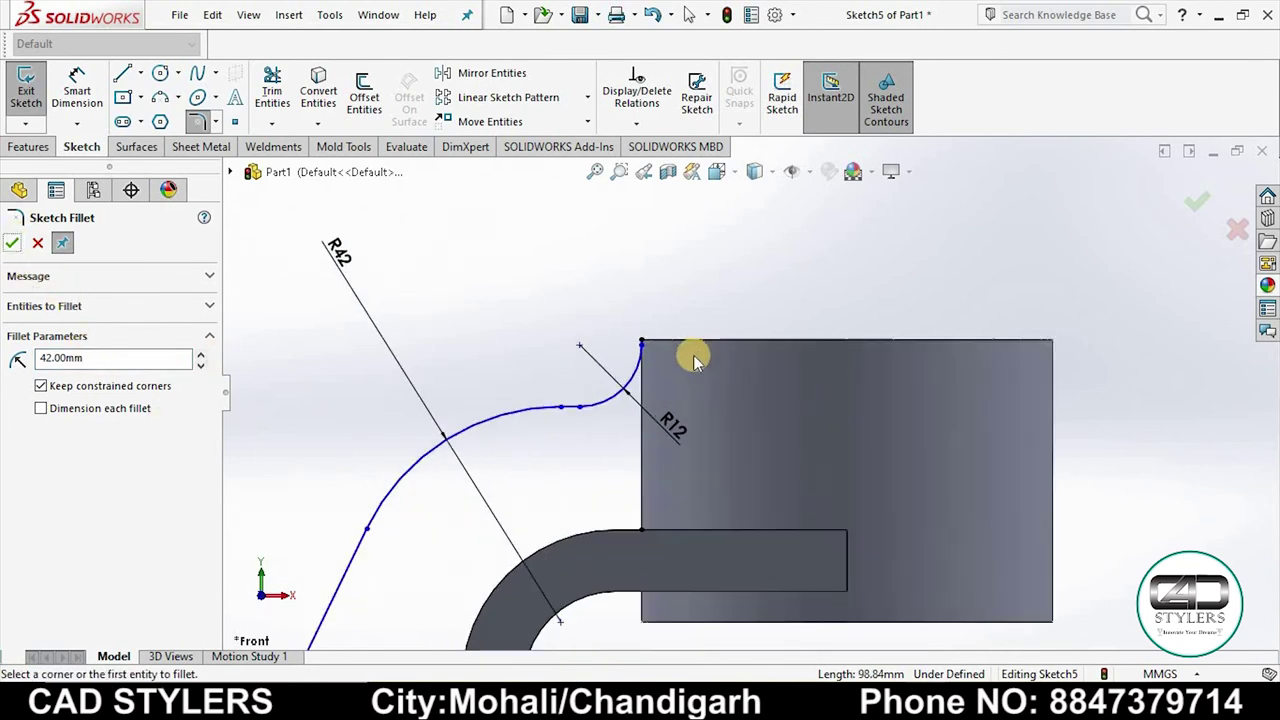
scroll(694, 351, down, 2)
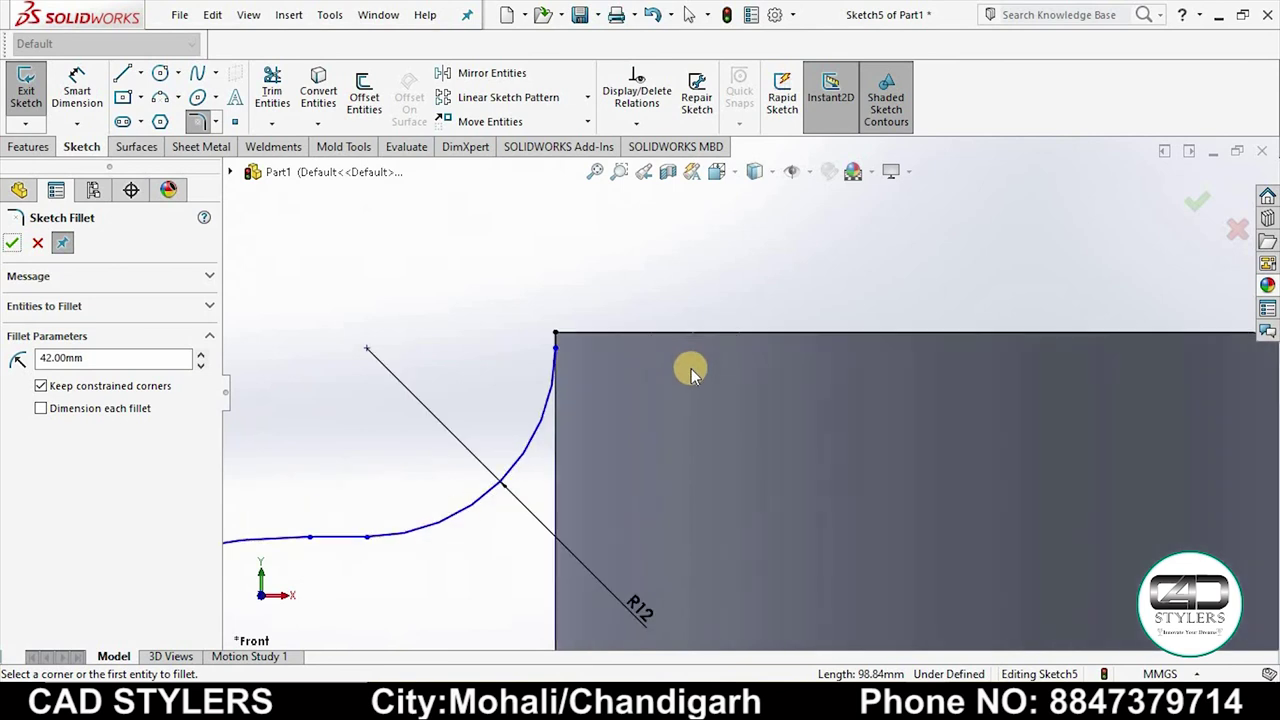
Start a line at the block's top-left corner, then cancel it.
click(122, 73)
scroll(587, 385, down, 1)
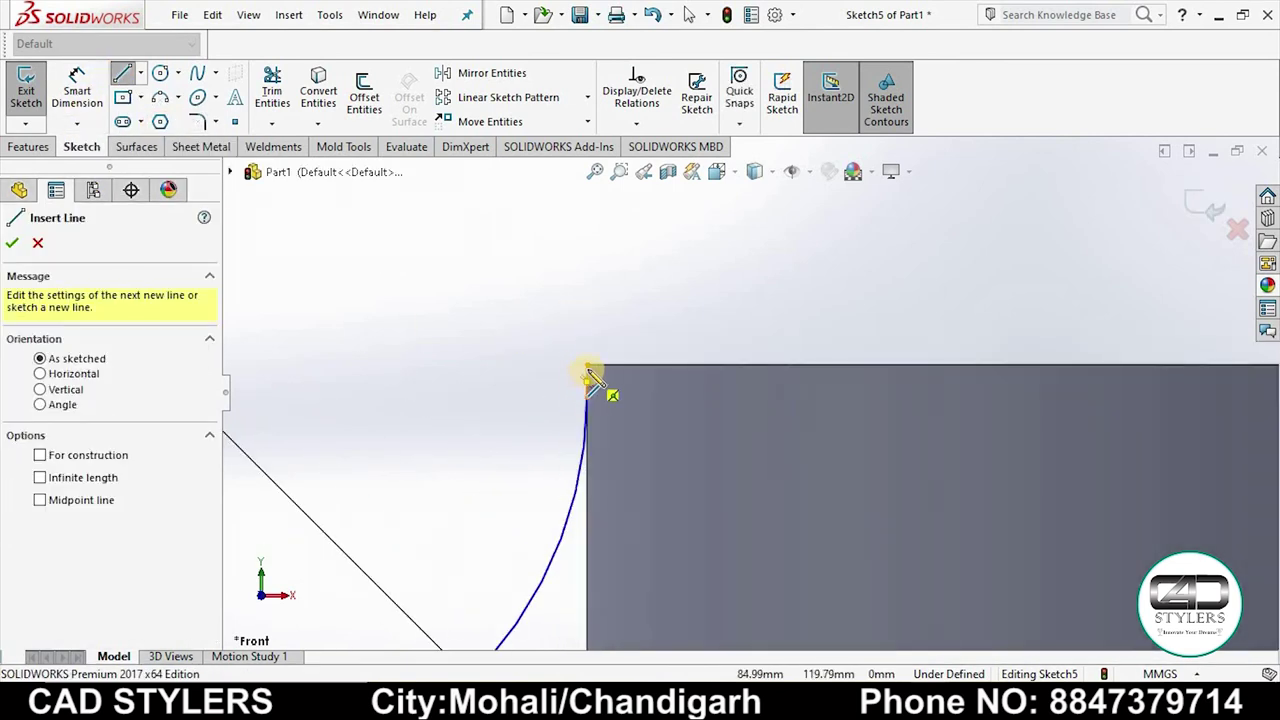
scroll(590, 375, up, 2)
scroll(666, 380, up, 1)
scroll(623, 494, up, 1)
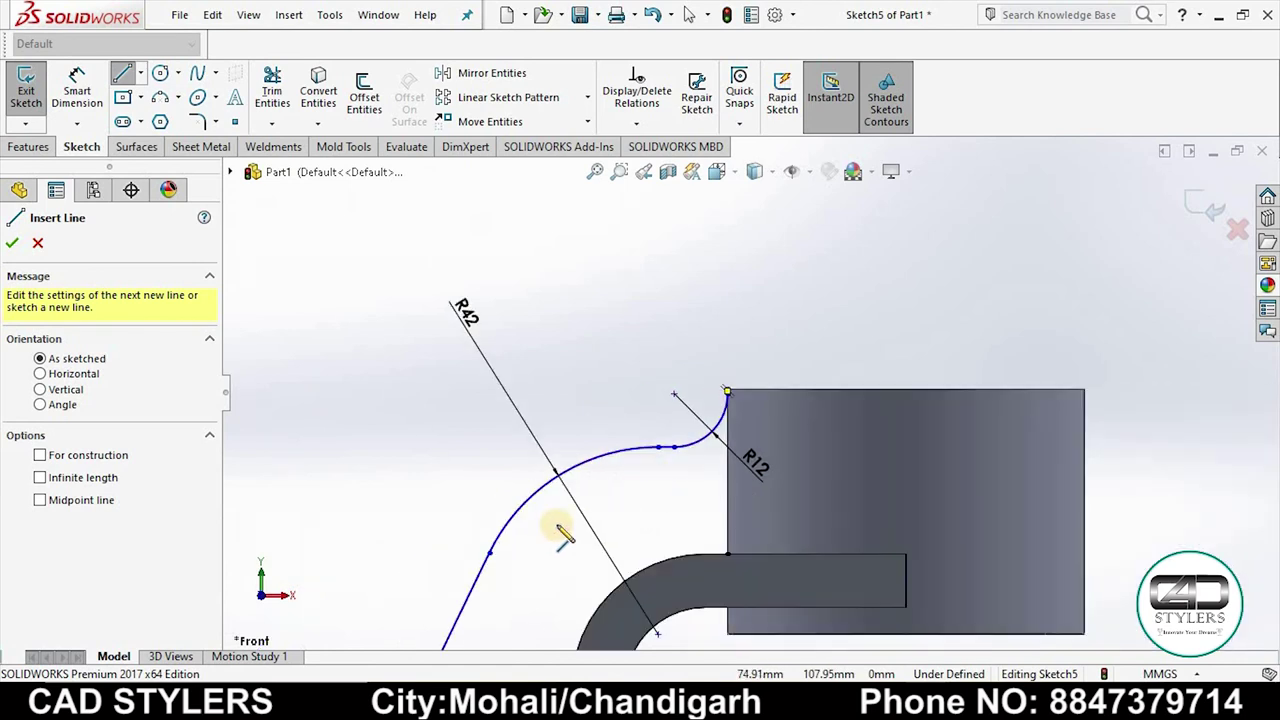
scroll(510, 566, up, 2)
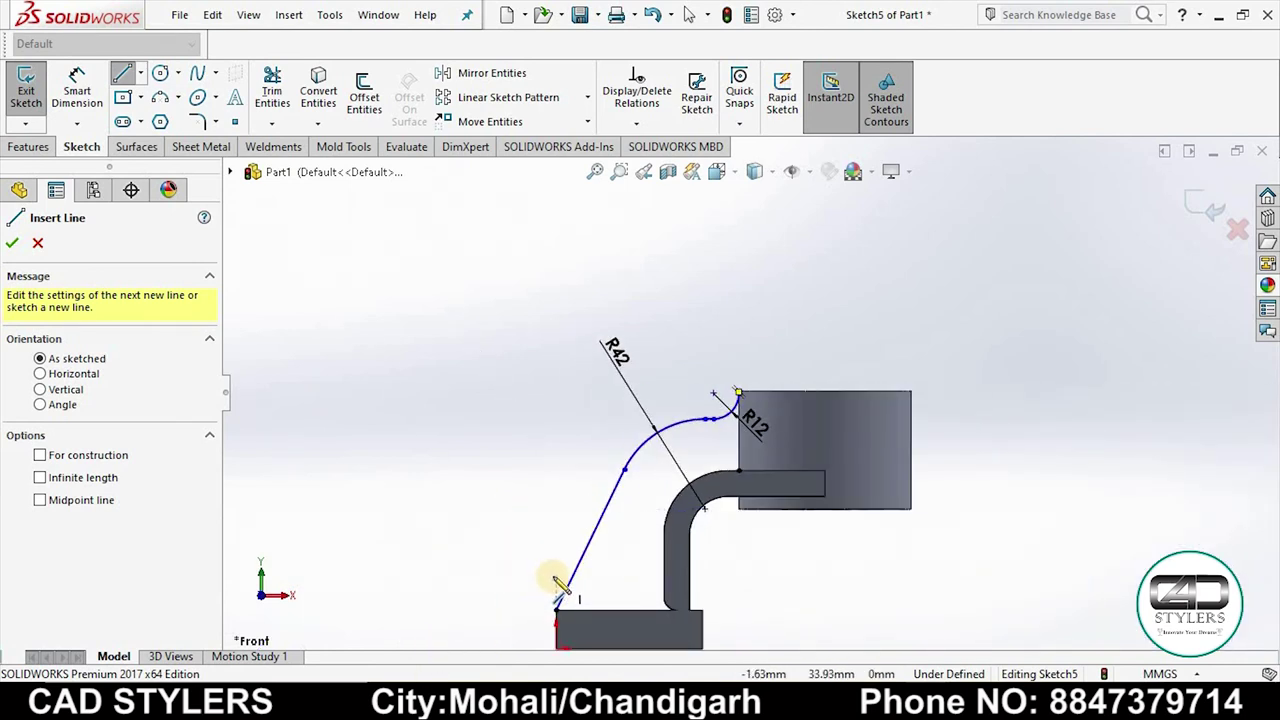
scroll(766, 406, down, 1)
scroll(720, 394, down, 2)
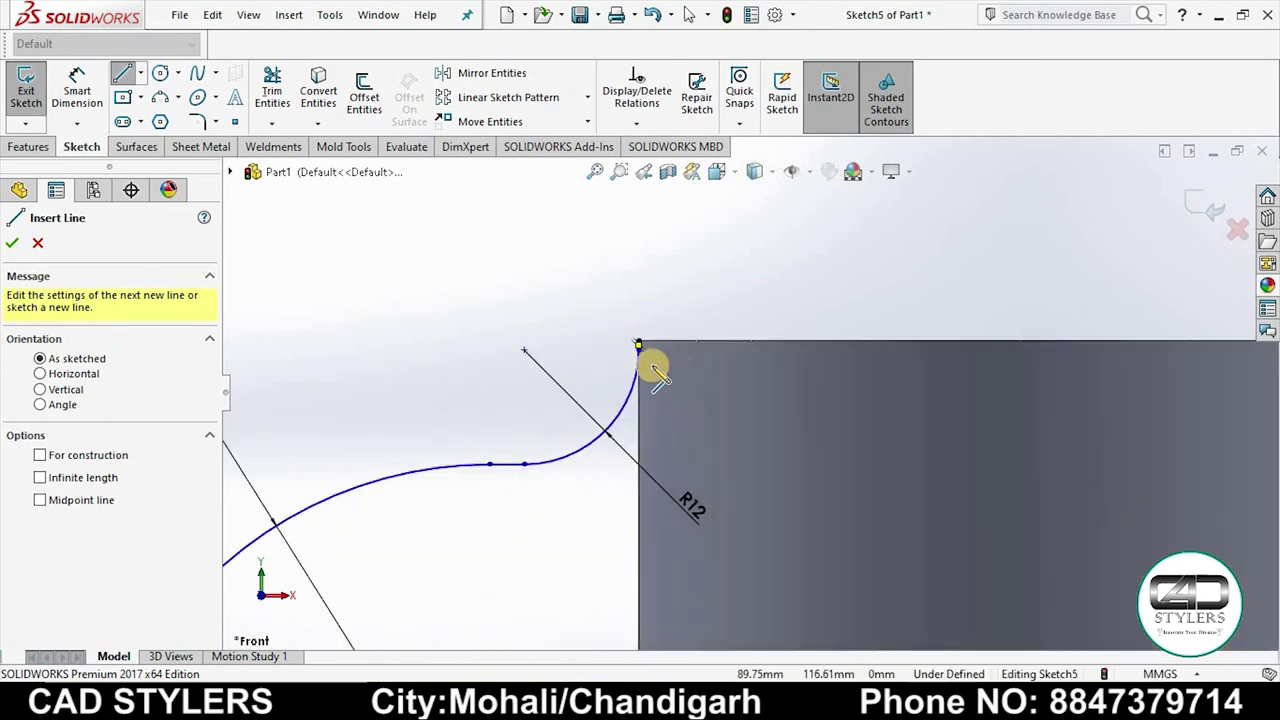
scroll(655, 372, down, 2)
click(617, 324)
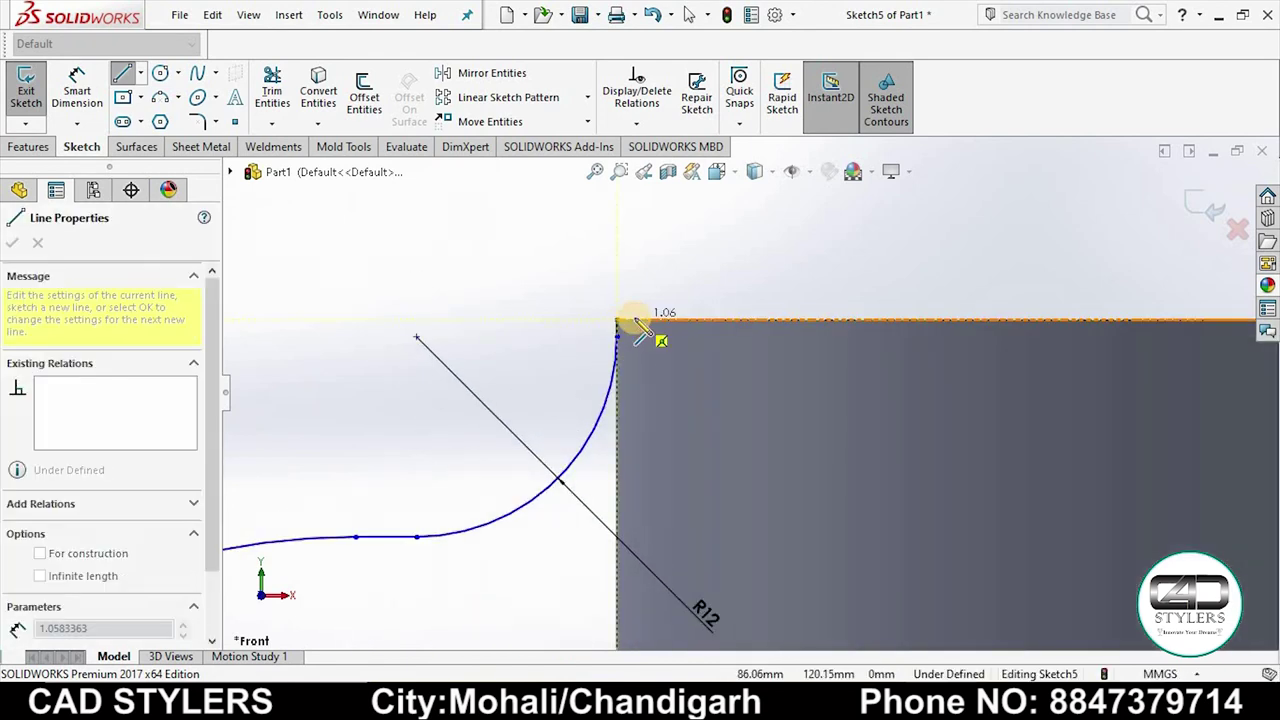
right_click(632, 322)
click(650, 330)
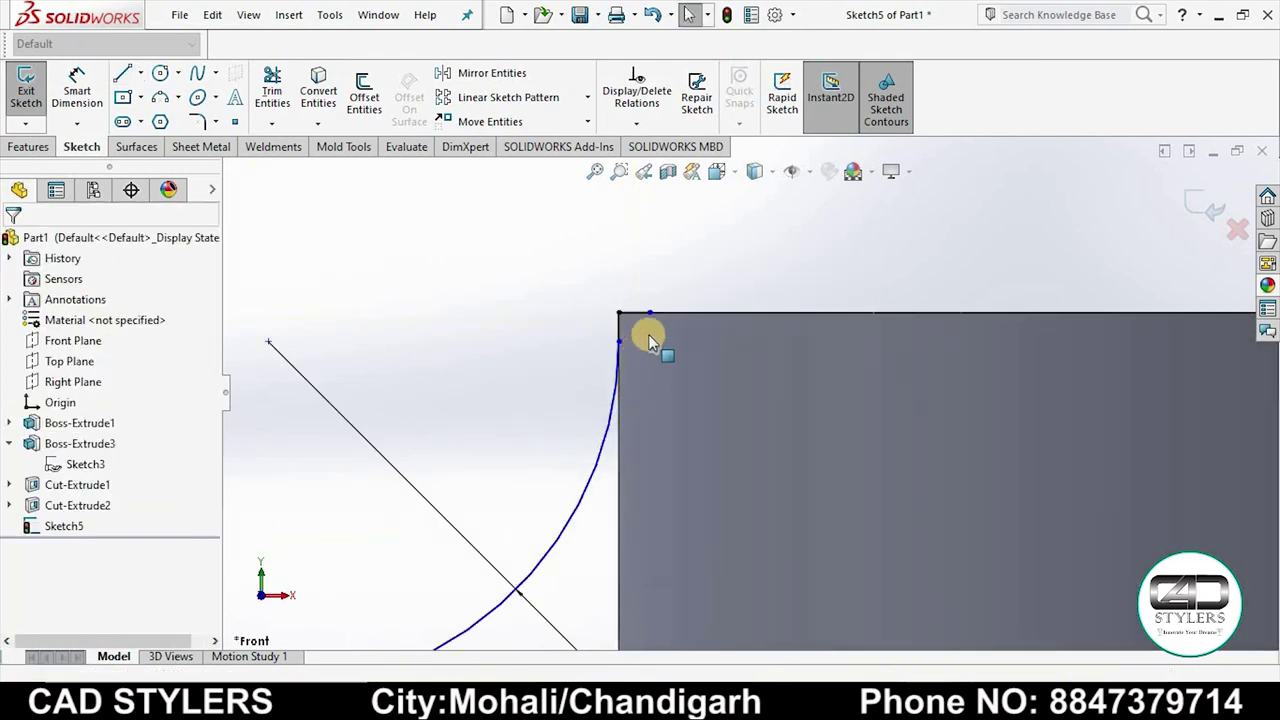
Zoom over the R42 and R12 arcs to check them, then exit Sketch5.
scroll(640, 310, down, 2)
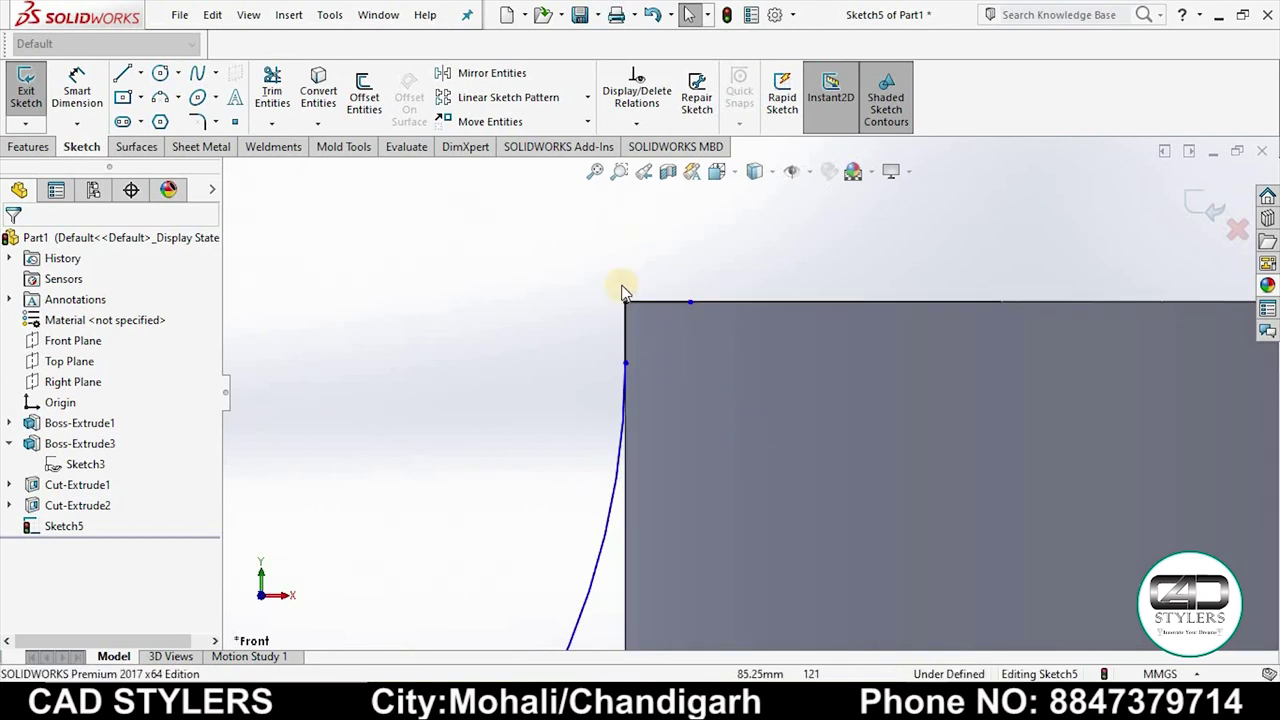
scroll(653, 240, up, 1)
scroll(683, 352, up, 1)
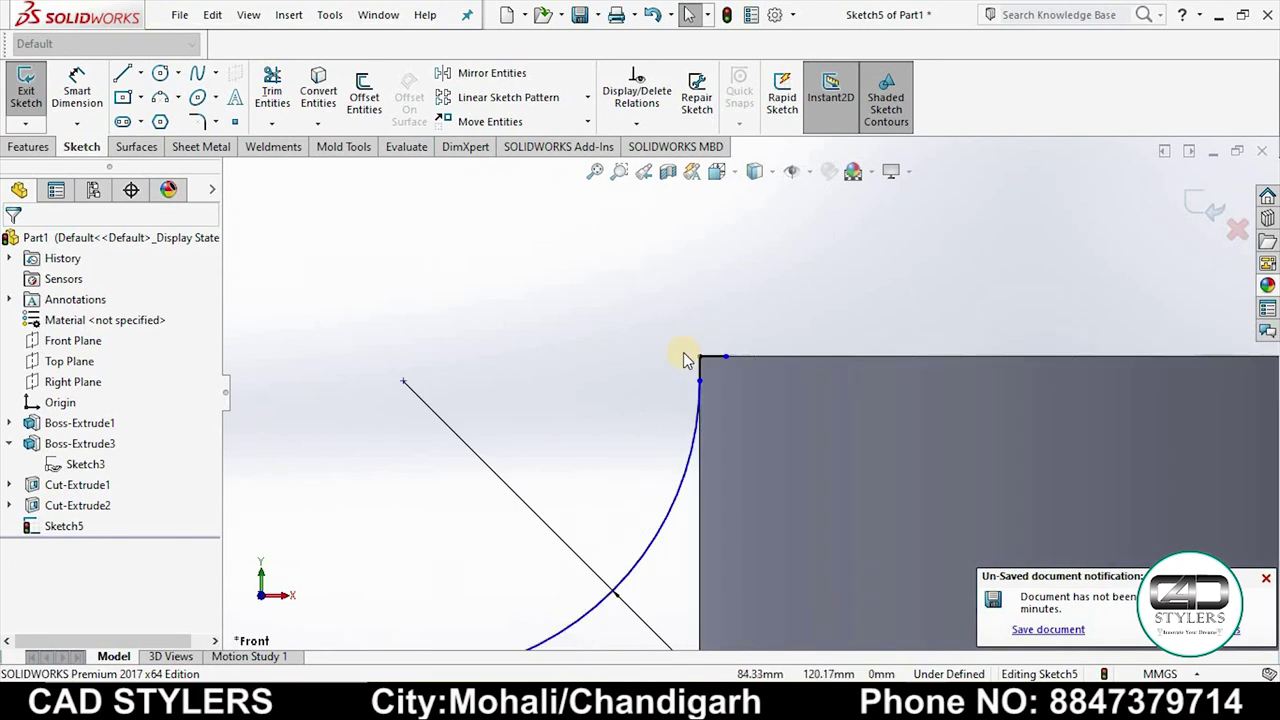
scroll(686, 380, up, 1)
scroll(687, 404, up, 1)
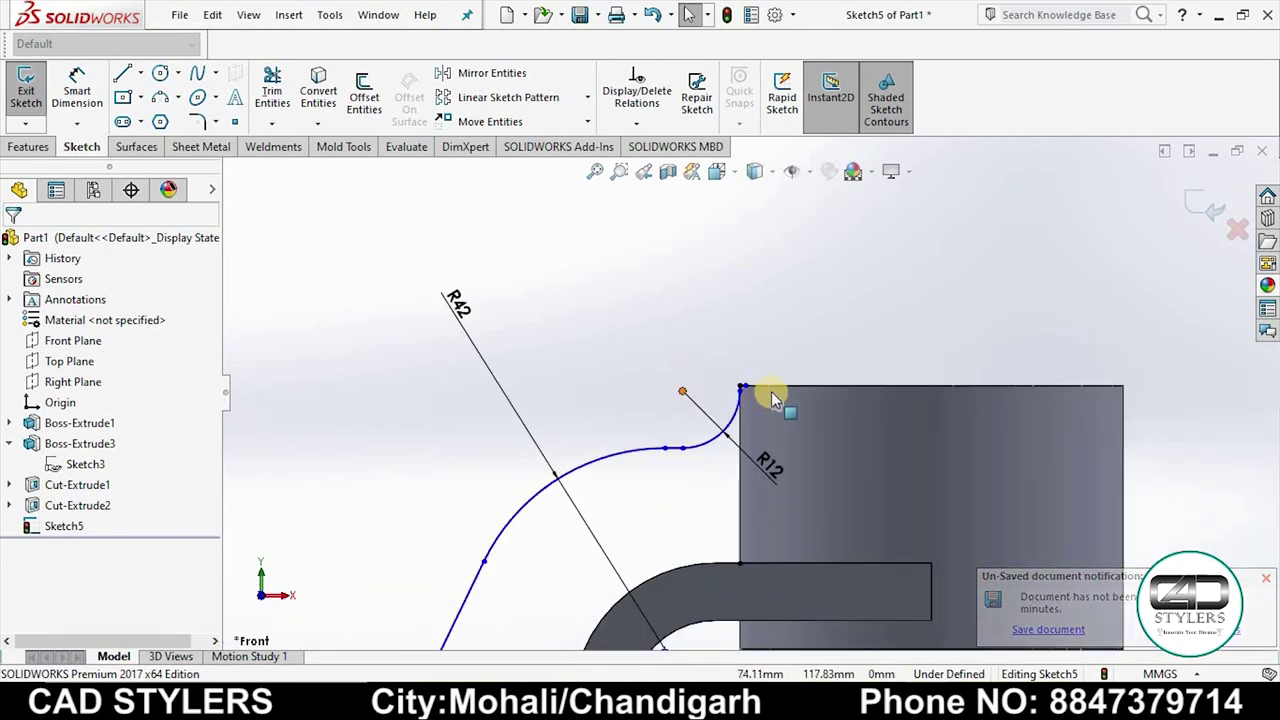
scroll(700, 392, down, 1)
scroll(703, 388, down, 2)
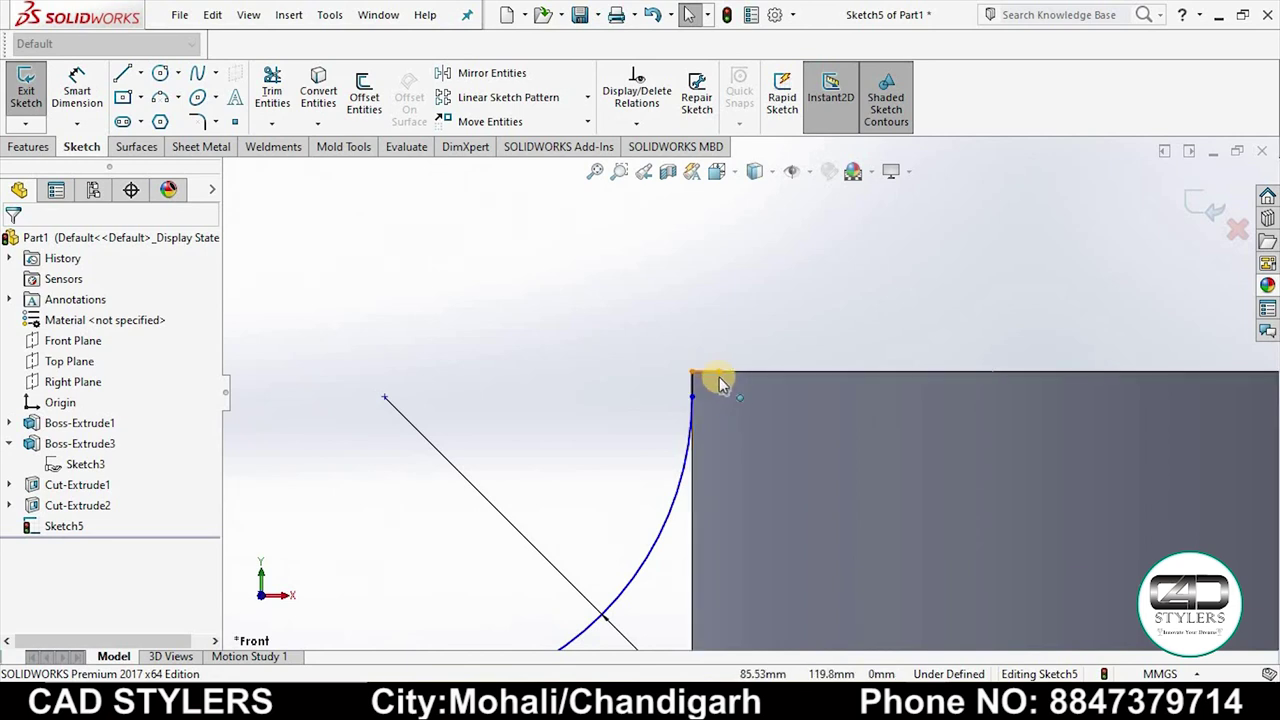
scroll(706, 388, up, 3)
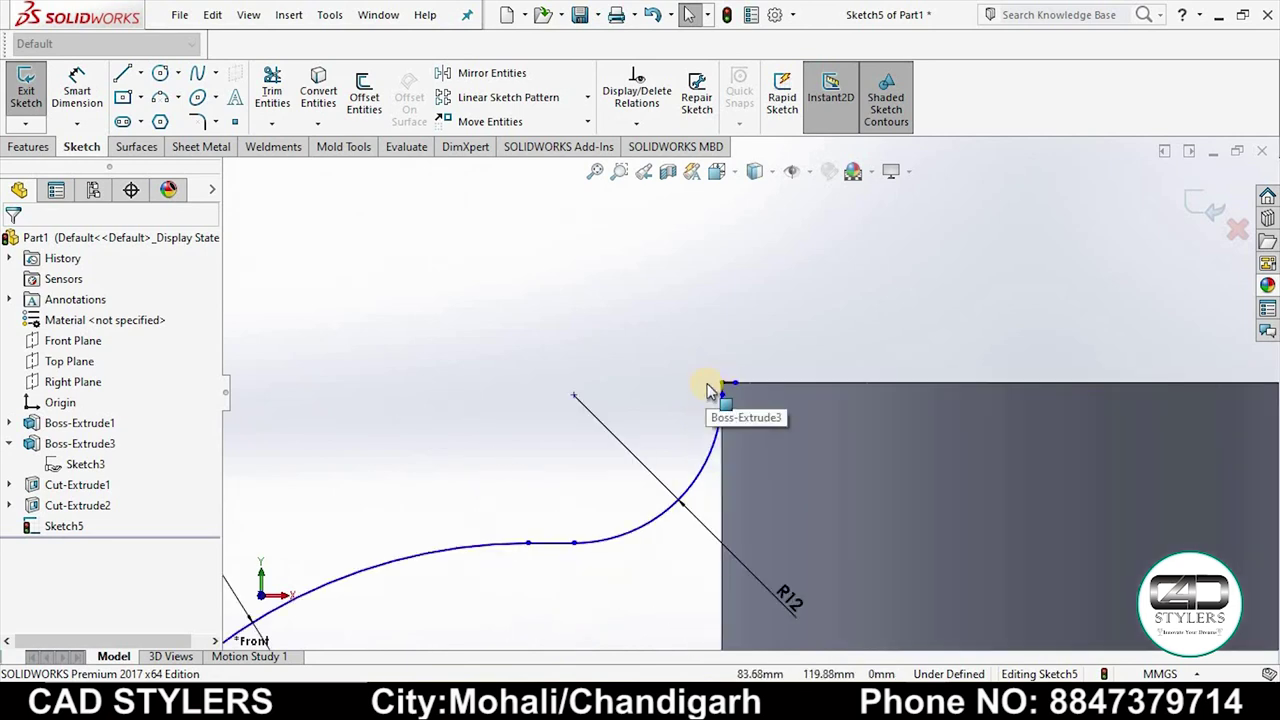
scroll(704, 392, up, 3)
scroll(640, 355, up, 2)
scroll(663, 371, up, 2)
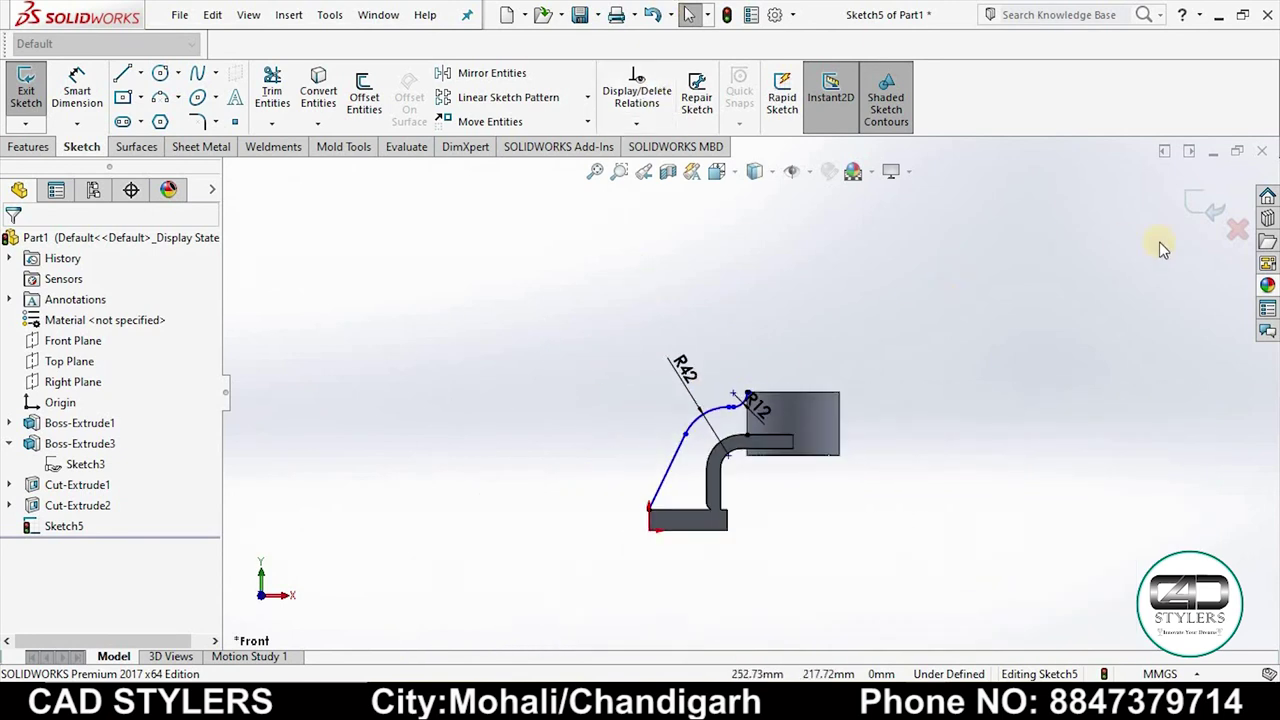
click(1190, 206)
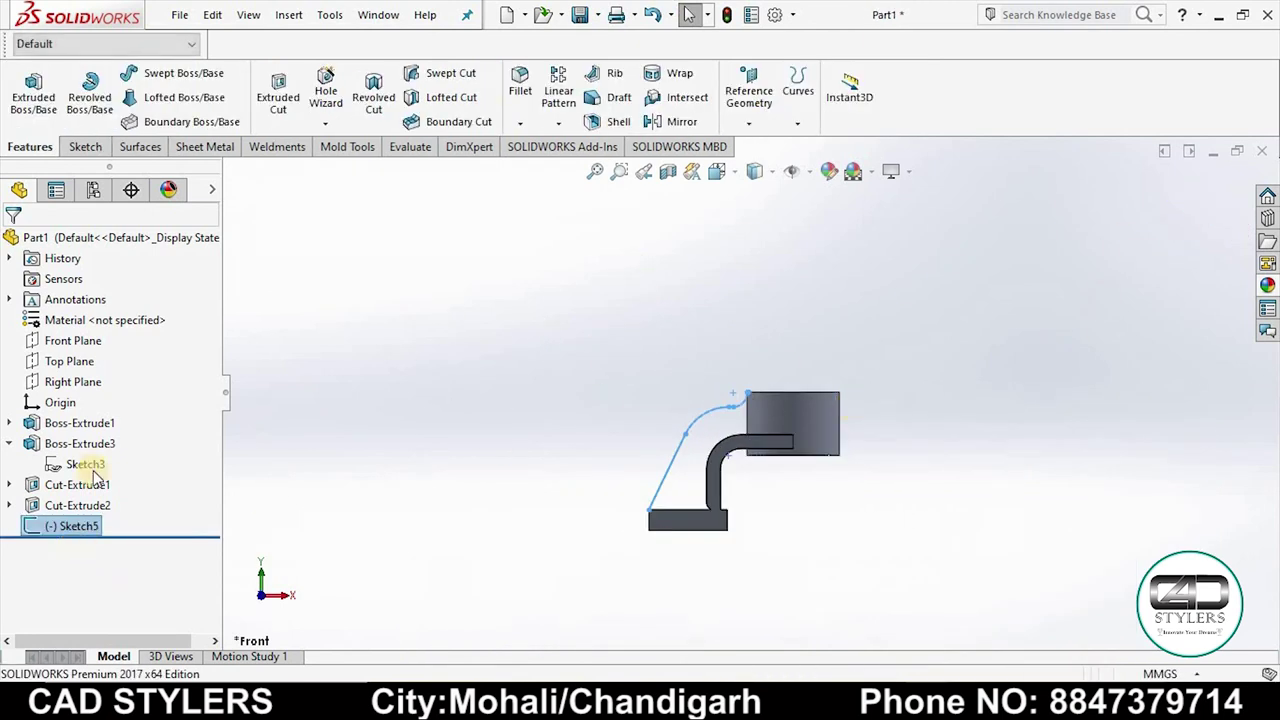
Create a 10 mm Rib1 from Sketch5 and orbit to inspect it.
click(610, 75)
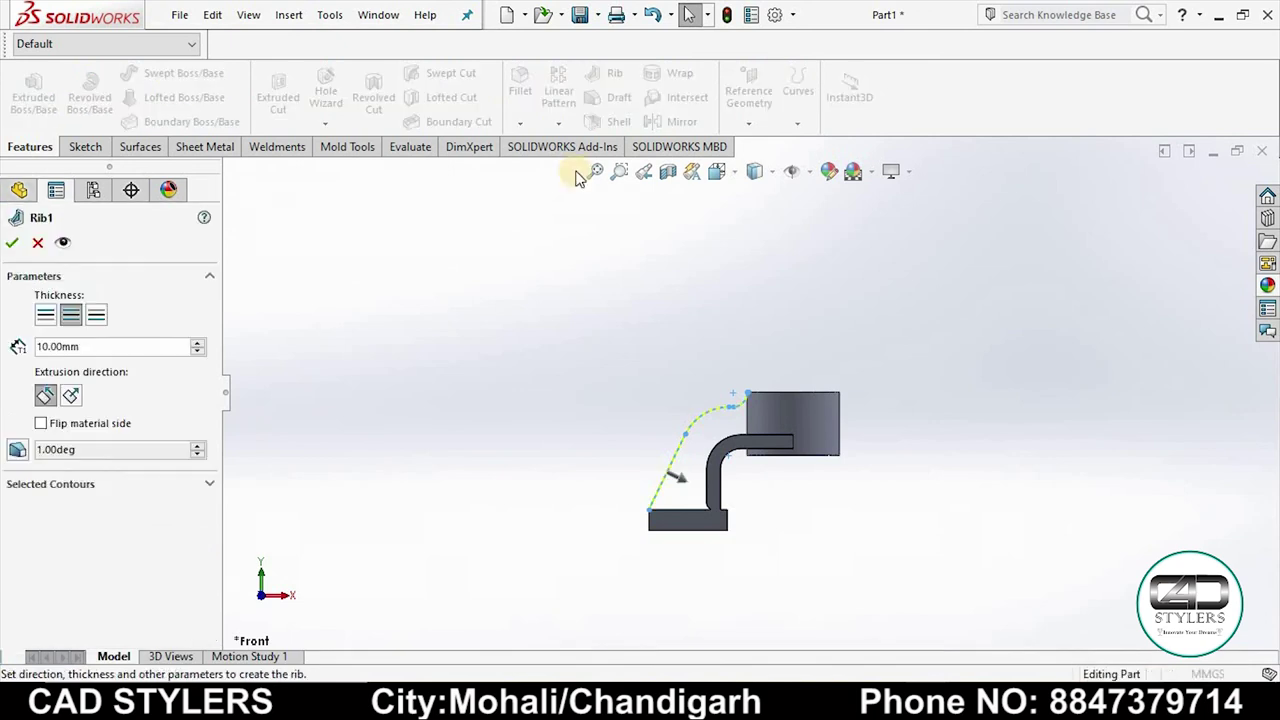
mouse_move(507, 467)
middle_down()
mouse_move(531, 563)
mouse_move(657, 566)
mouse_move(720, 537)
mouse_move(663, 457)
middle_up()
scroll(659, 435, down, 3)
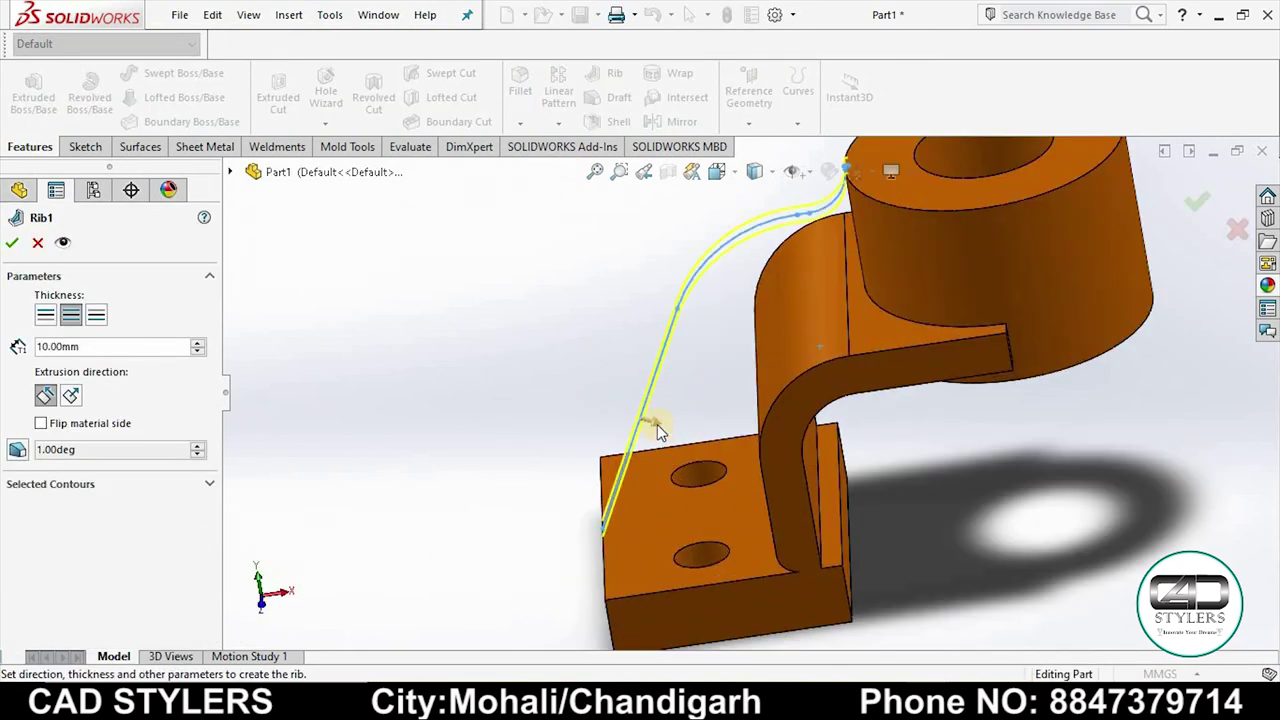
scroll(500, 440, up, 3)
middle_drag(500, 440, 540, 483)
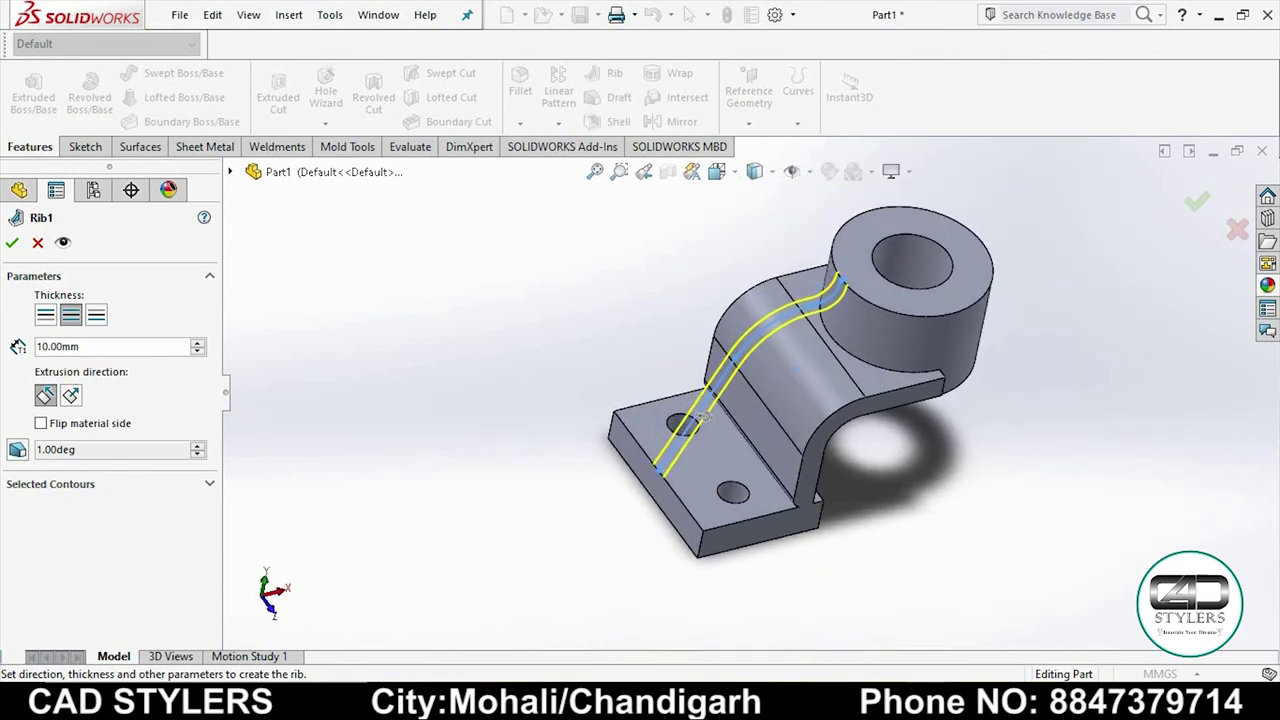
mouse_move(704, 415)
middle_down()
mouse_move(563, 423)
mouse_move(606, 414)
mouse_move(686, 434)
middle_up()
scroll(720, 415, down, 2)
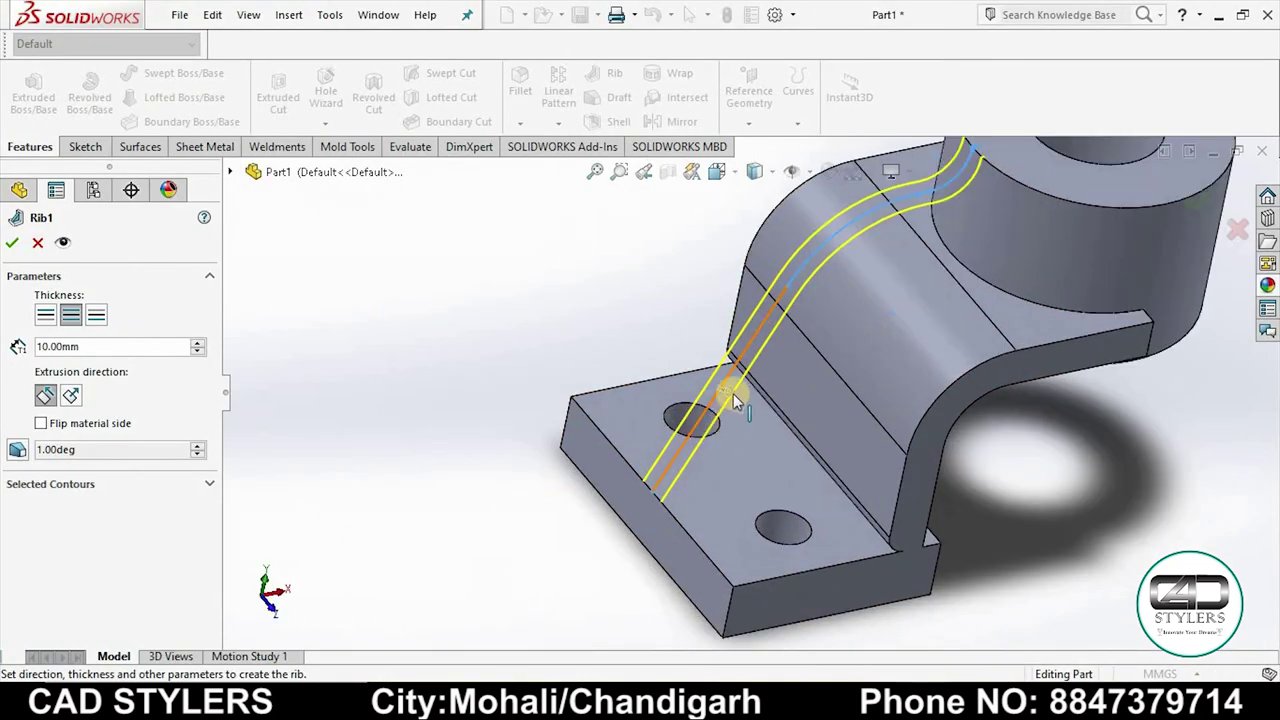
scroll(733, 393, up, 3)
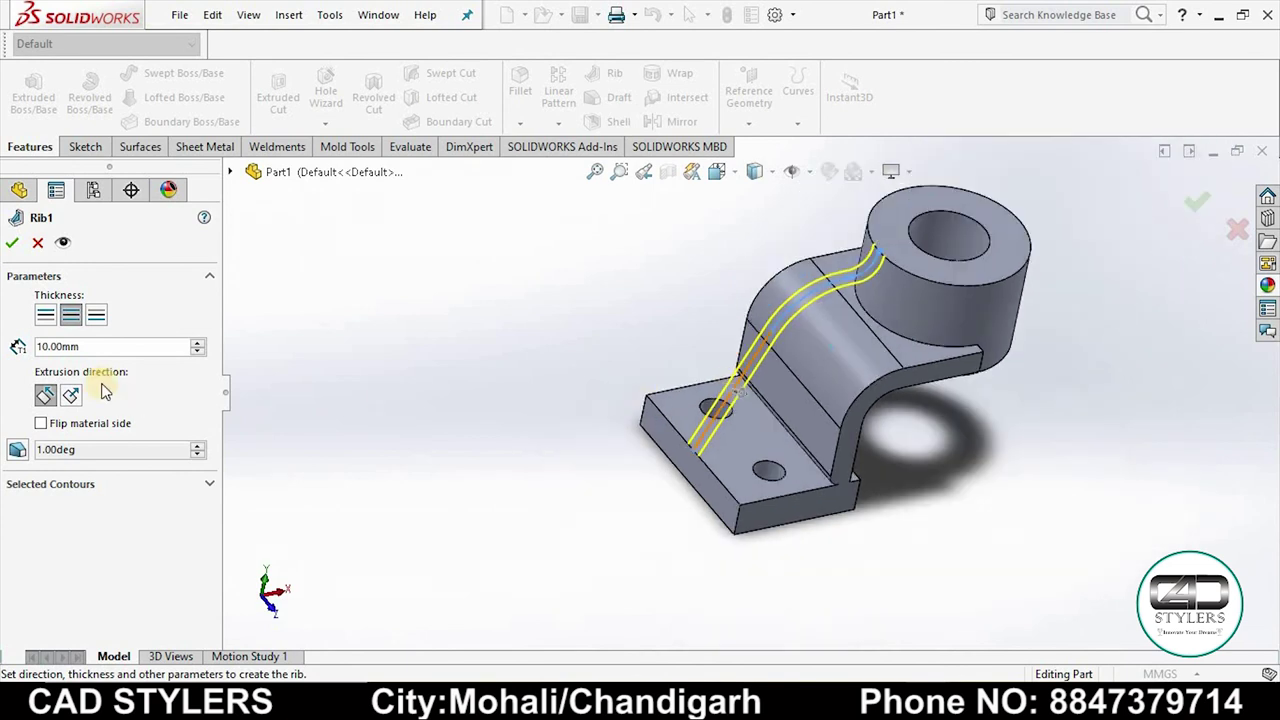
click(14, 247)
mouse_move(443, 403)
middle_down()
mouse_move(500, 446)
mouse_move(456, 439)
mouse_move(849, 437)
middle_up()
scroll(849, 440, down, 3)
Orbit to a side view of the rib and reopen Rib1 for editing.
scroll(857, 449, up, 3)
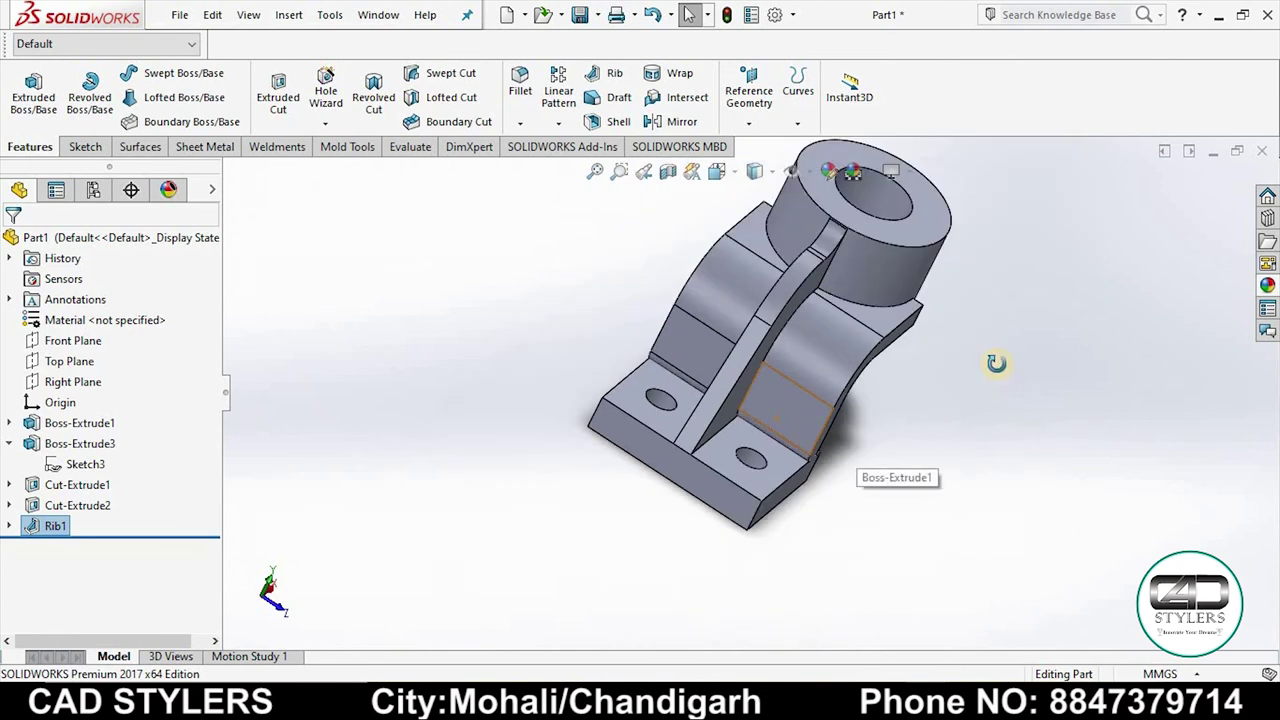
mouse_move(997, 363)
middle_down()
mouse_move(906, 409)
mouse_move(805, 295)
middle_up()
scroll(787, 307, down, 3)
scroll(787, 307, up, 2)
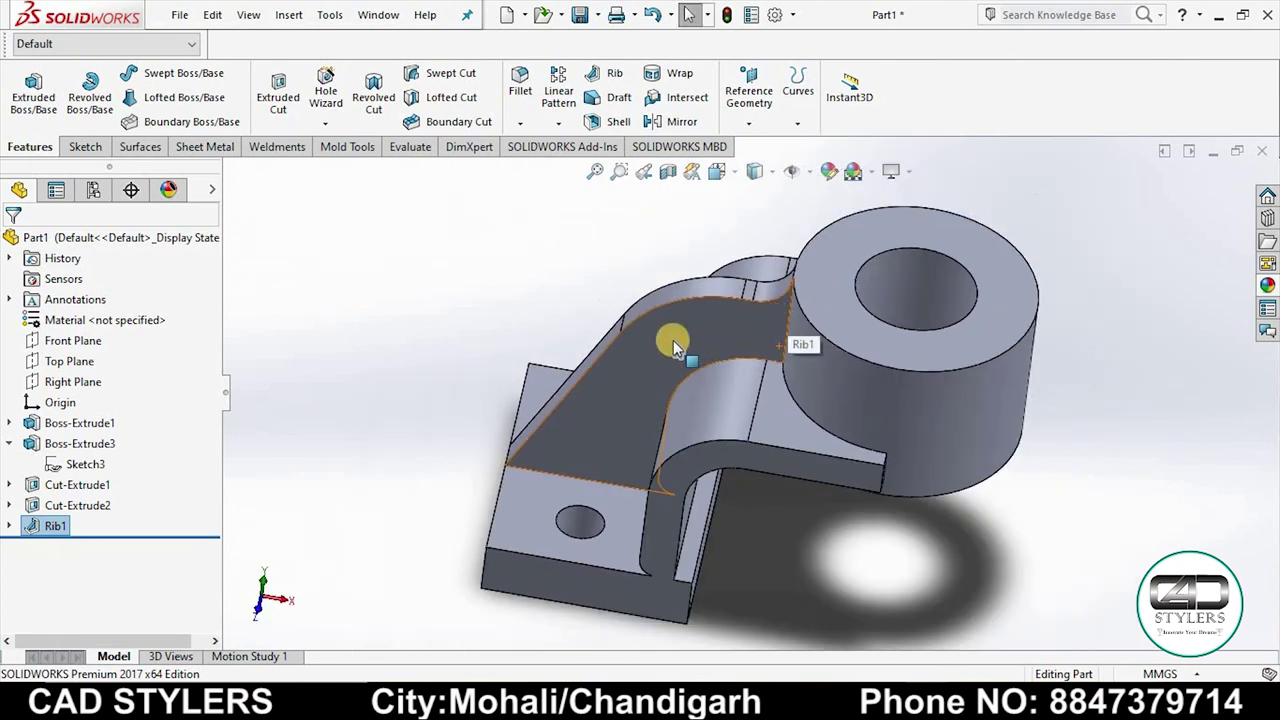
right_click(612, 410)
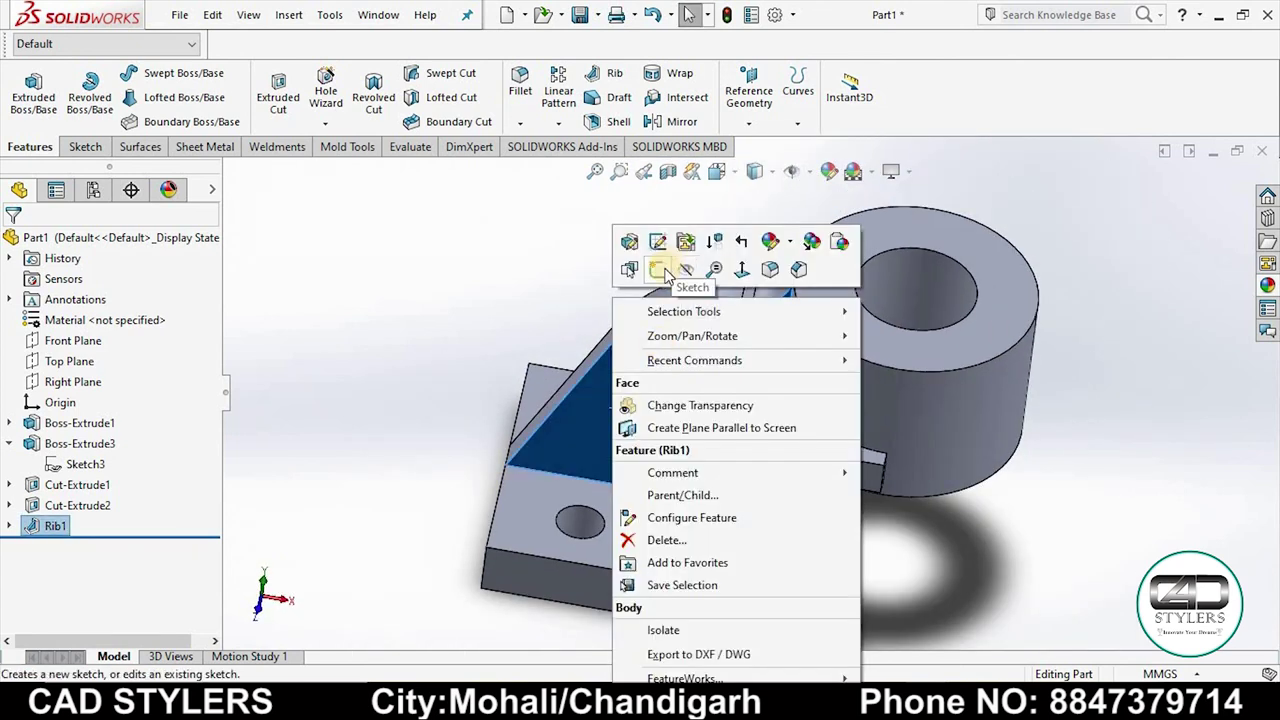
click(630, 248)
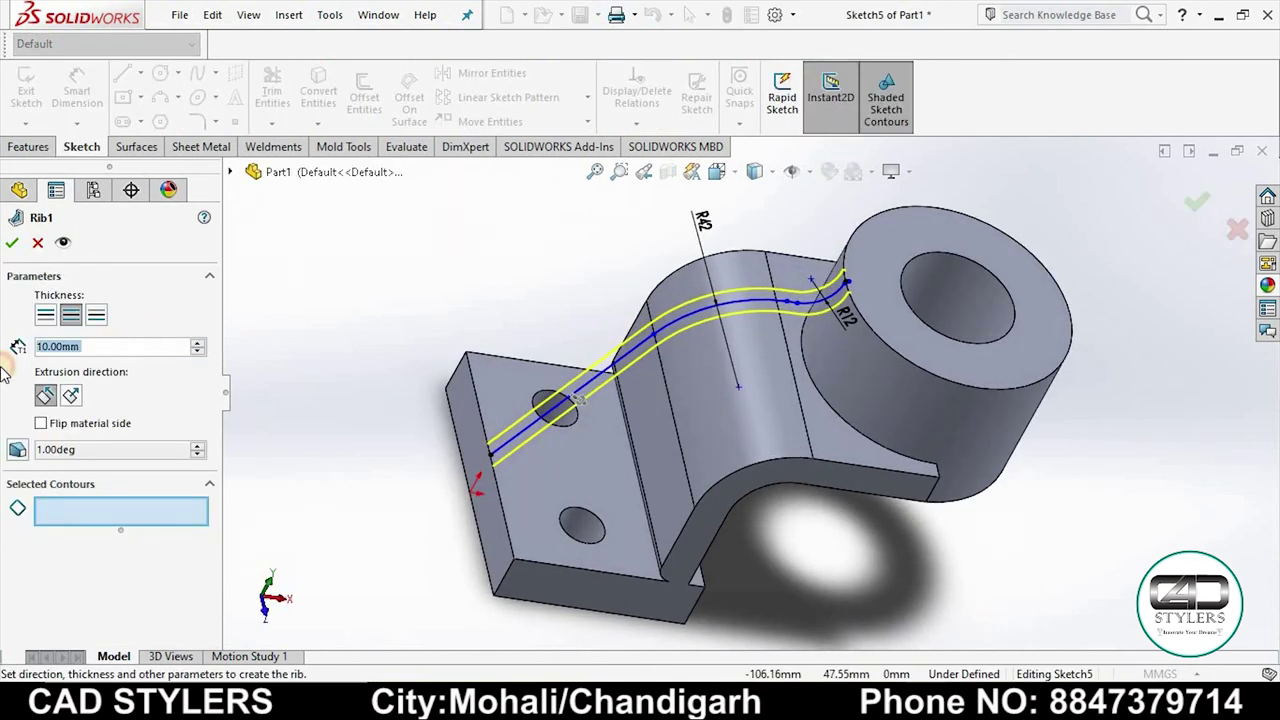
Set the rib thickness to 20 mm (after briefly trying 14 mm) and inspect it.
text(14)
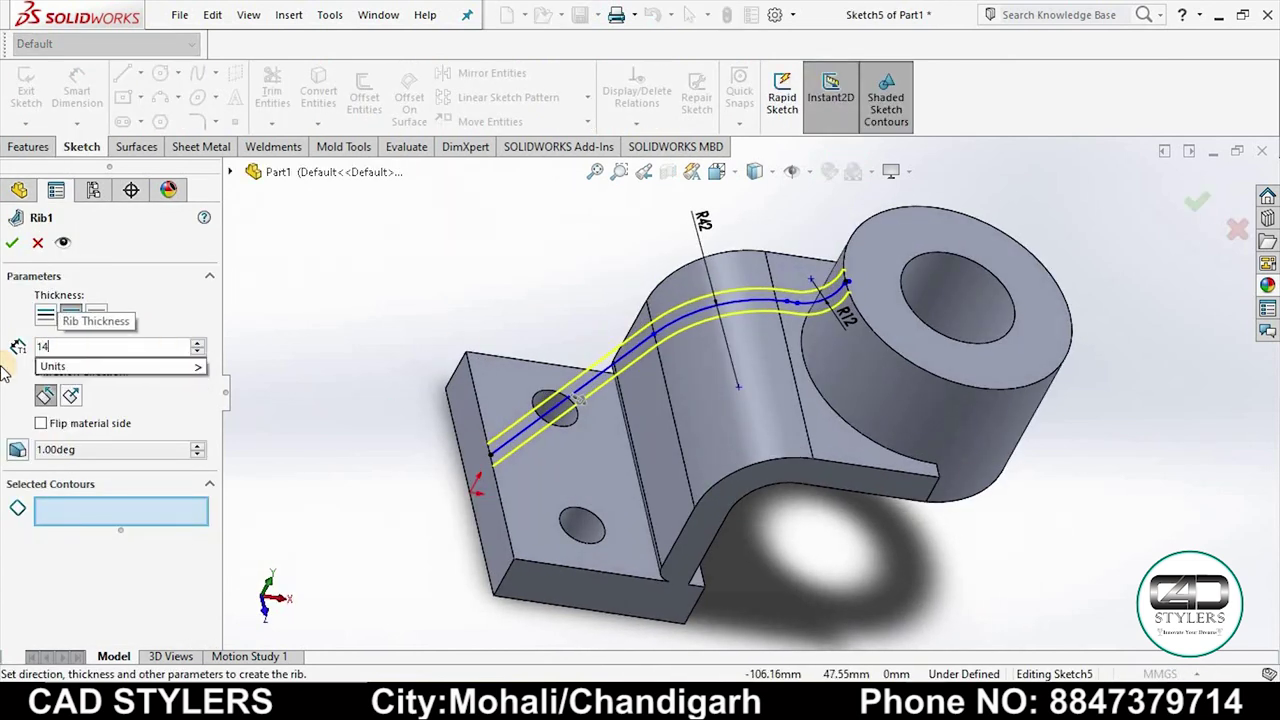
key(Return)
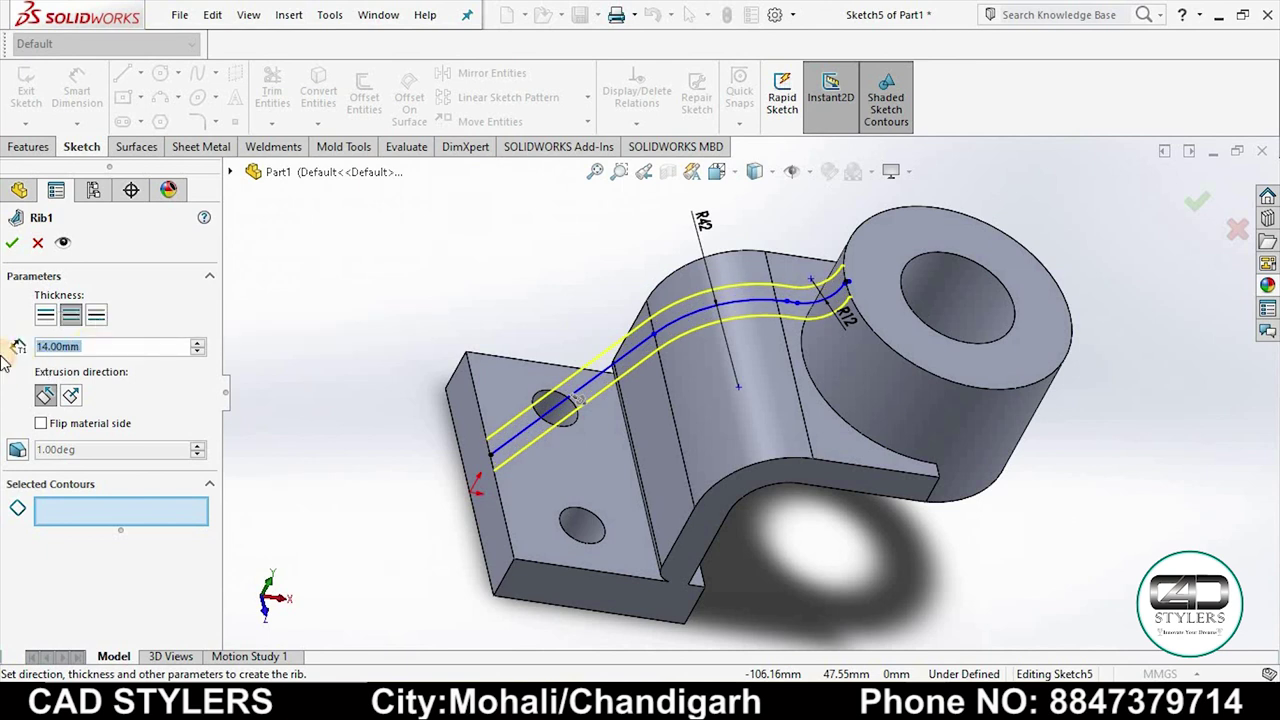
text(20)
key(Return)
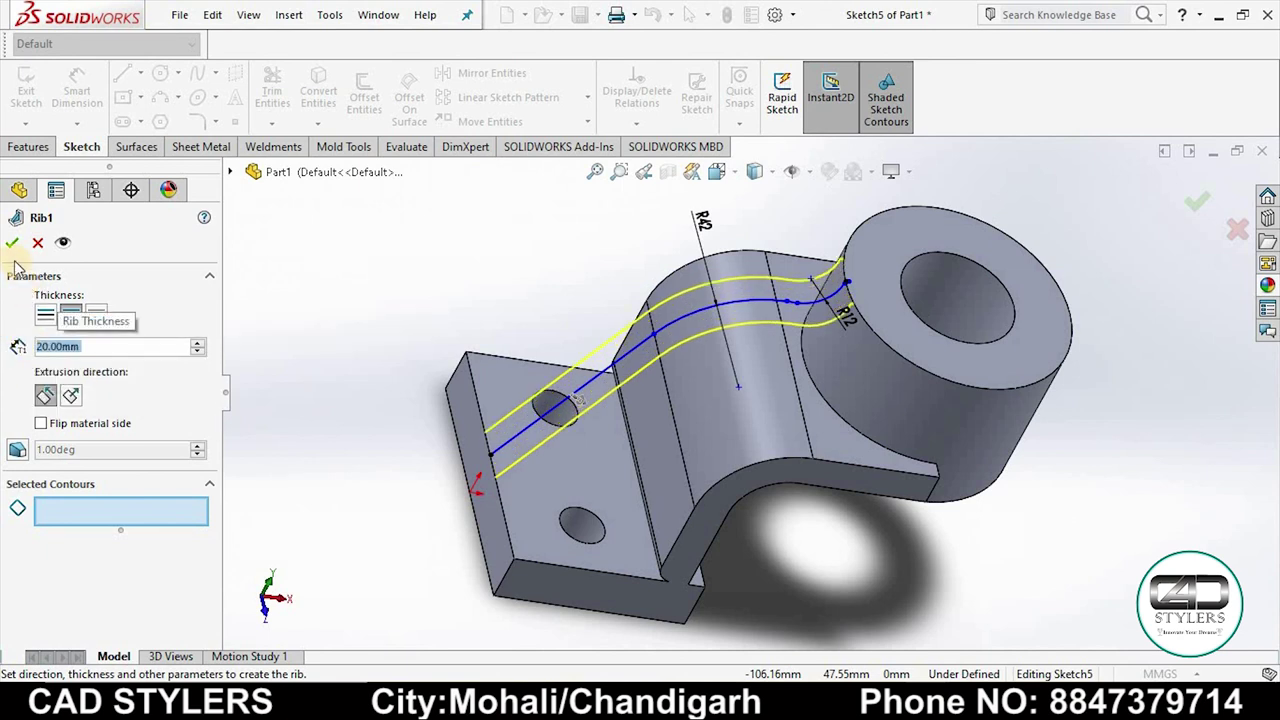
click(12, 242)
mouse_move(280, 391)
middle_down()
mouse_move(280, 460)
mouse_move(258, 358)
middle_up()
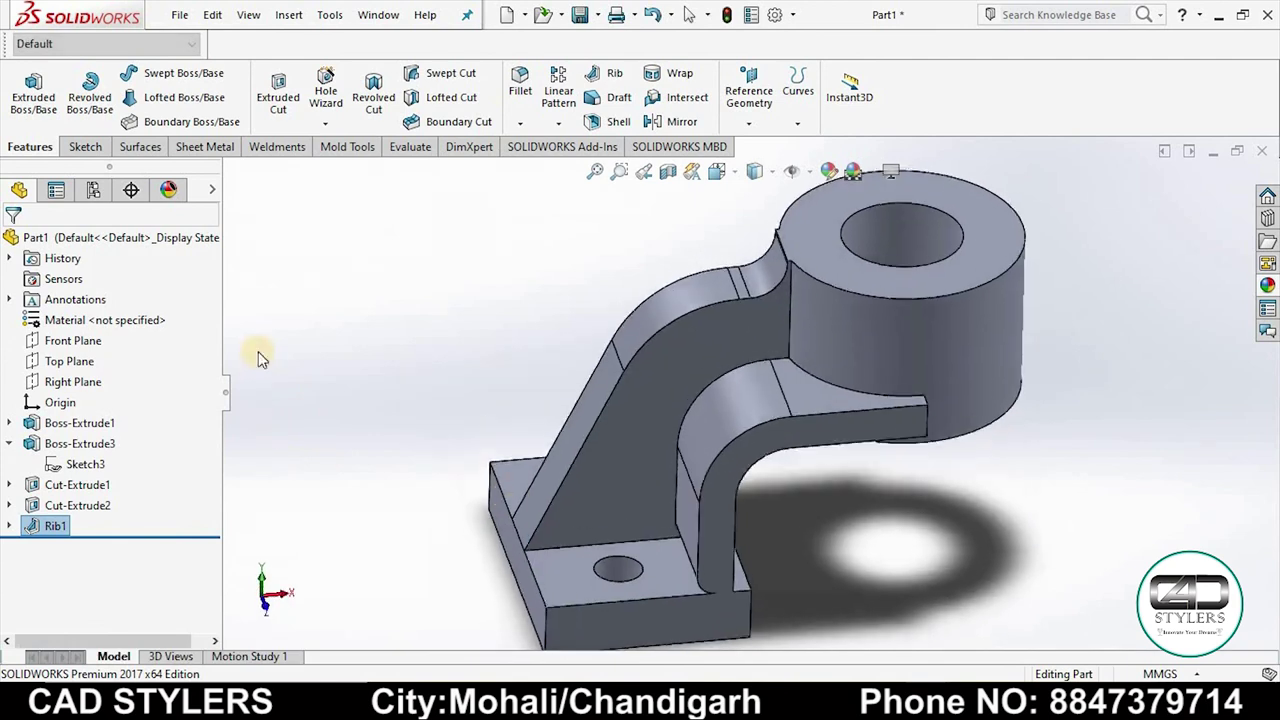
scroll(531, 440, up, 3)
middle_drag(531, 440, 845, 458)
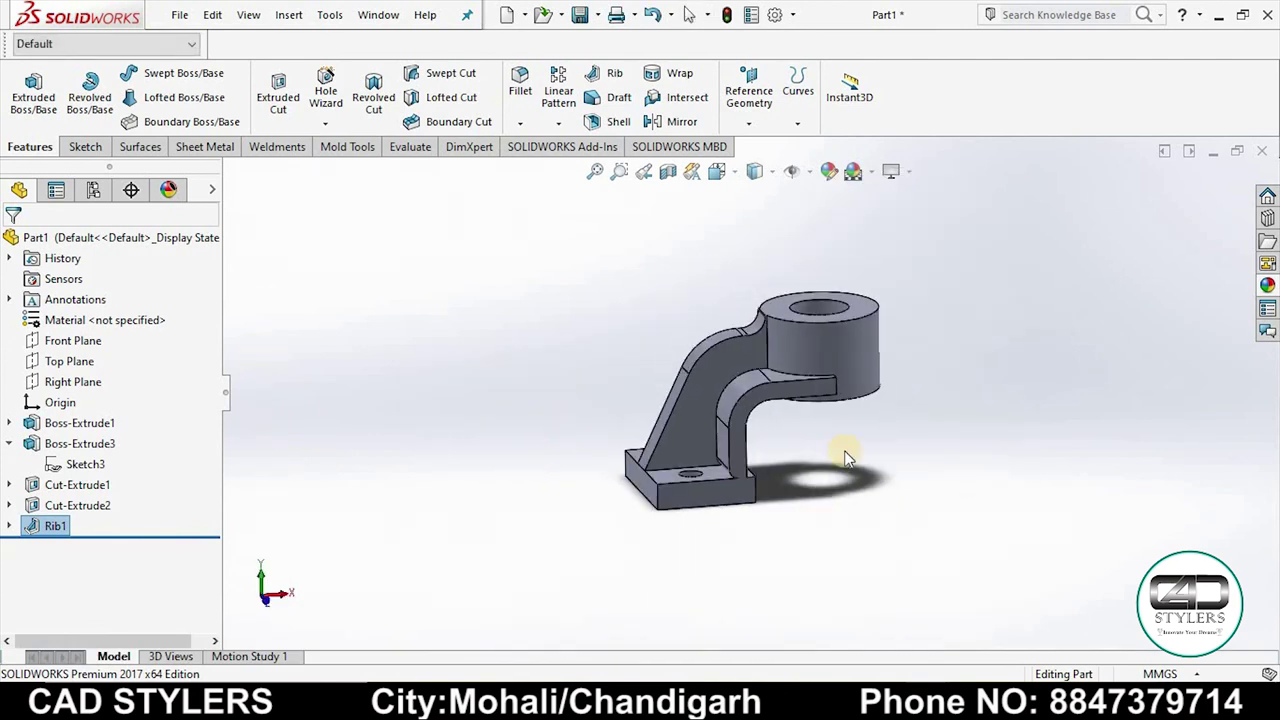
Round the vertical upright-to-base edge with a 6 mm fillet, creating Fillet2.
scroll(694, 457, down, 1)
scroll(709, 414, down, 2)
scroll(658, 404, down, 2)
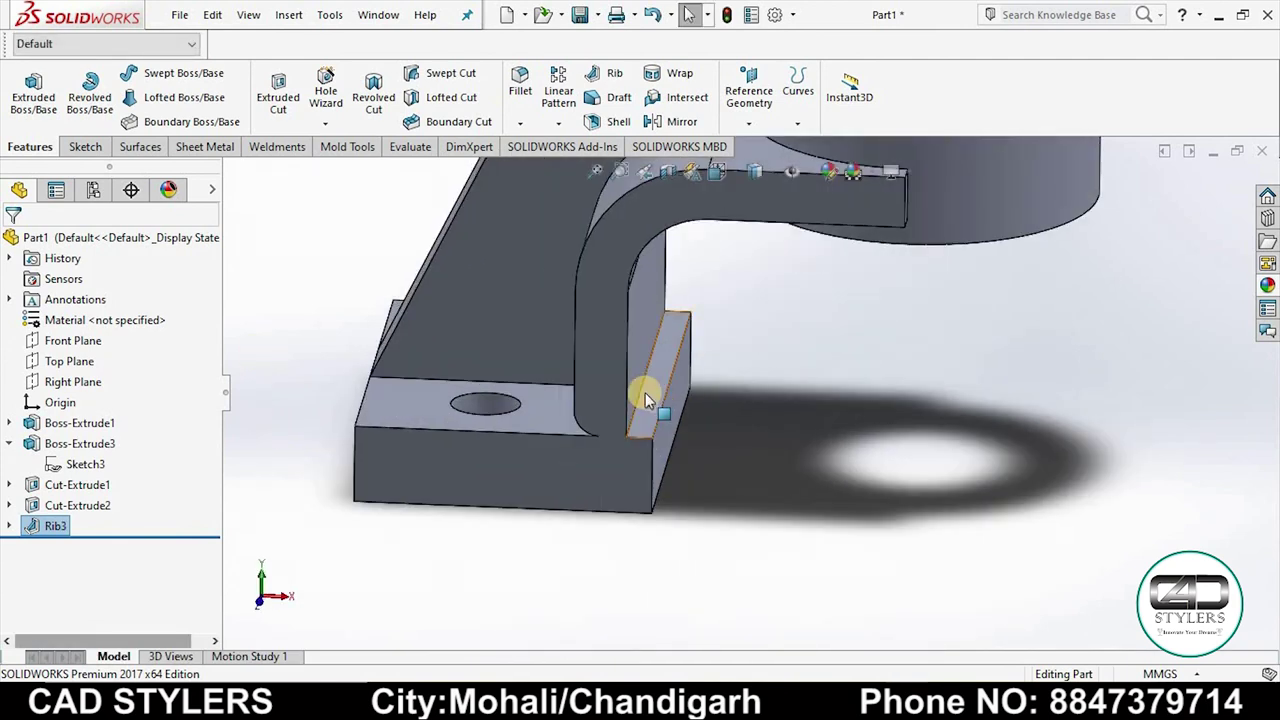
click(520, 88)
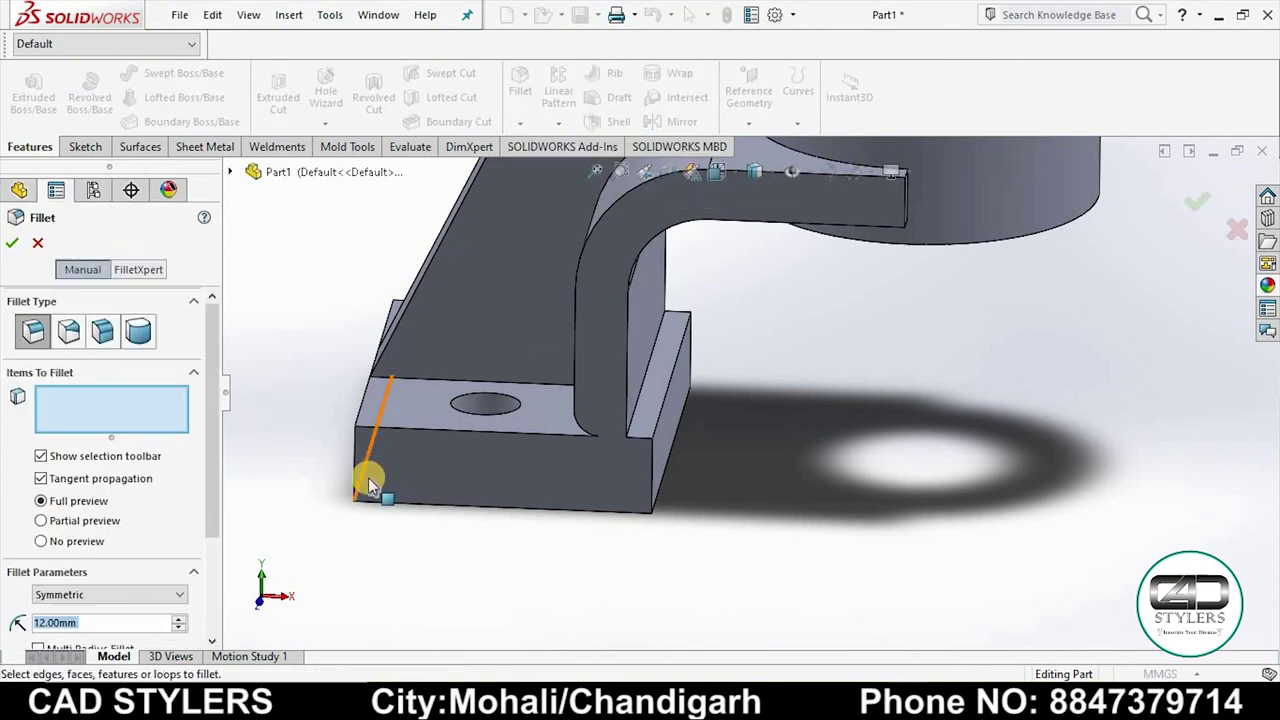
text(6)
key(Return)
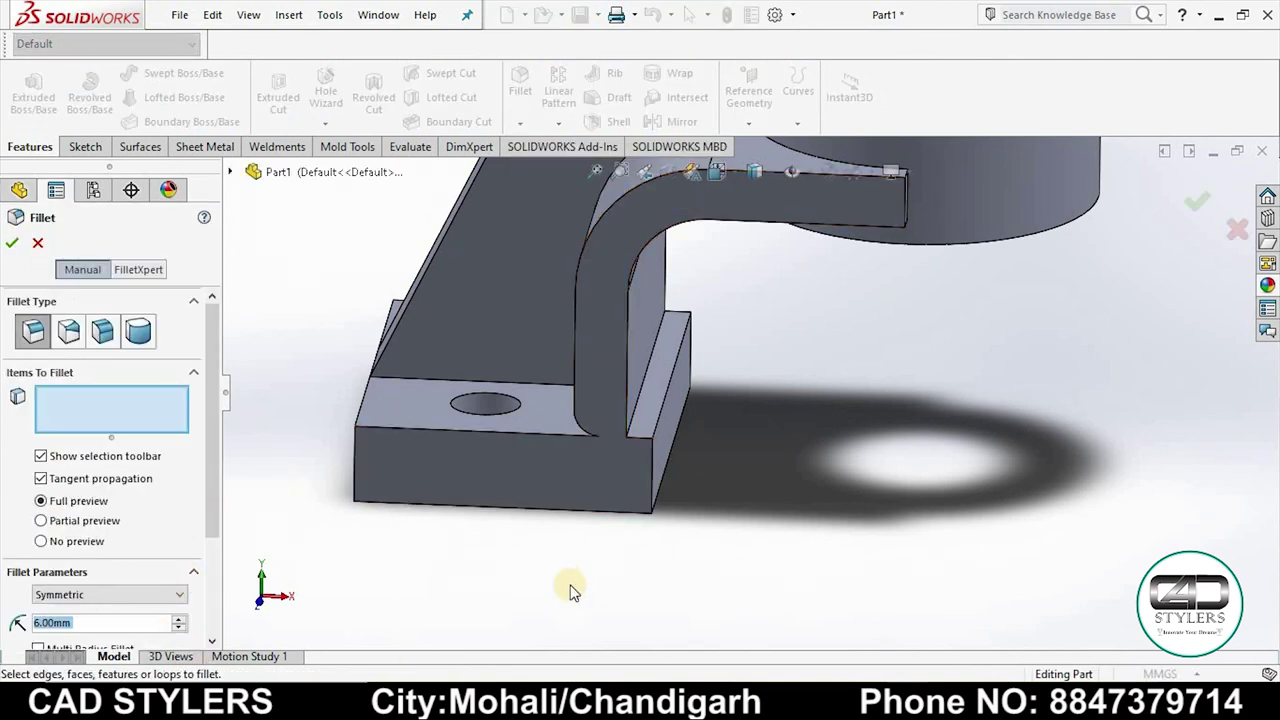
click(640, 396)
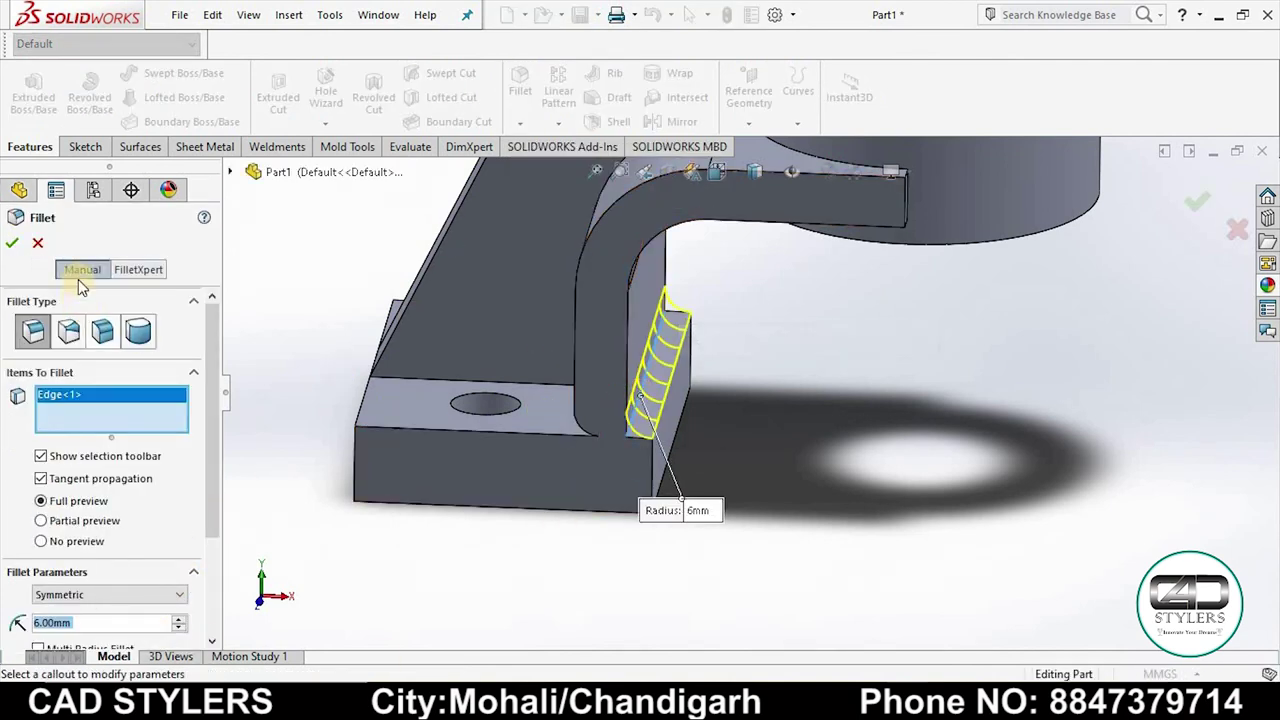
click(10, 248)
mouse_move(644, 488)
middle_down()
mouse_move(743, 426)
mouse_move(836, 395)
middle_up()
mouse_move(808, 478)
middle_down()
mouse_move(831, 420)
mouse_move(808, 400)
mouse_move(777, 471)
mouse_move(733, 443)
mouse_move(709, 491)
mouse_move(723, 414)
middle_up()
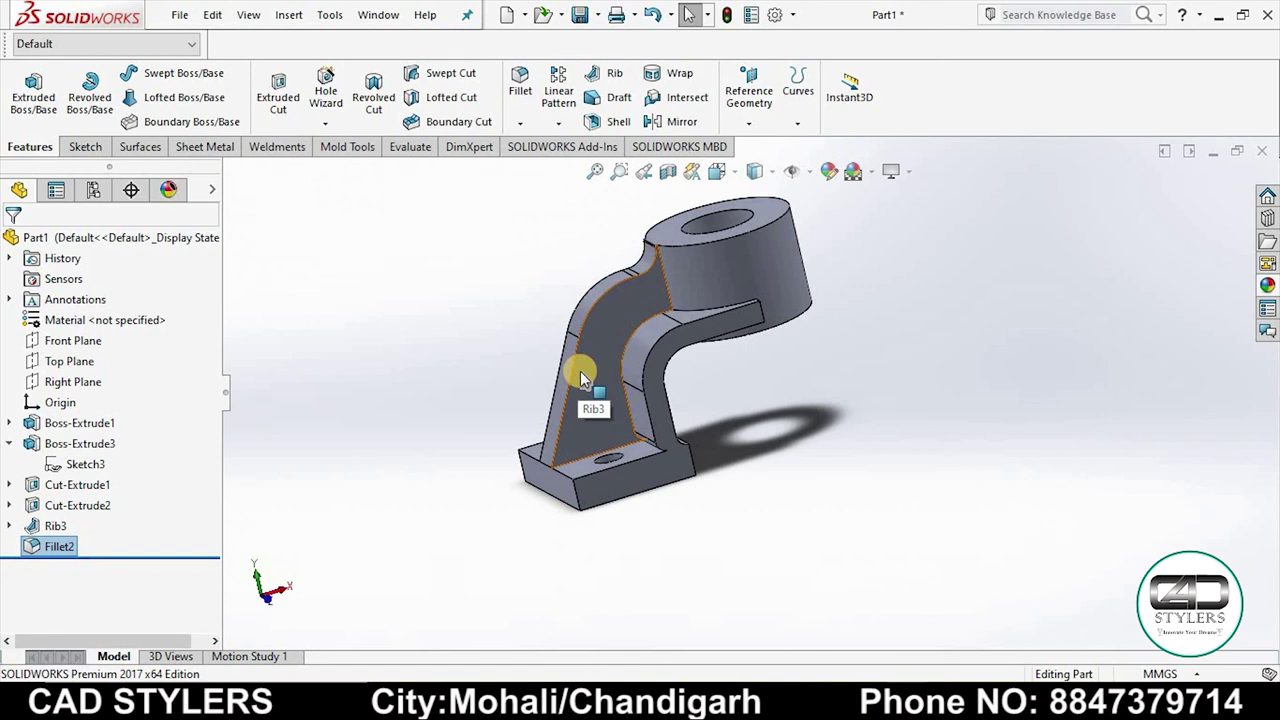
mouse_move(674, 408)
middle_down()
mouse_move(771, 480)
mouse_move(791, 437)
mouse_move(733, 425)
mouse_move(800, 417)
mouse_move(800, 466)
middle_up()
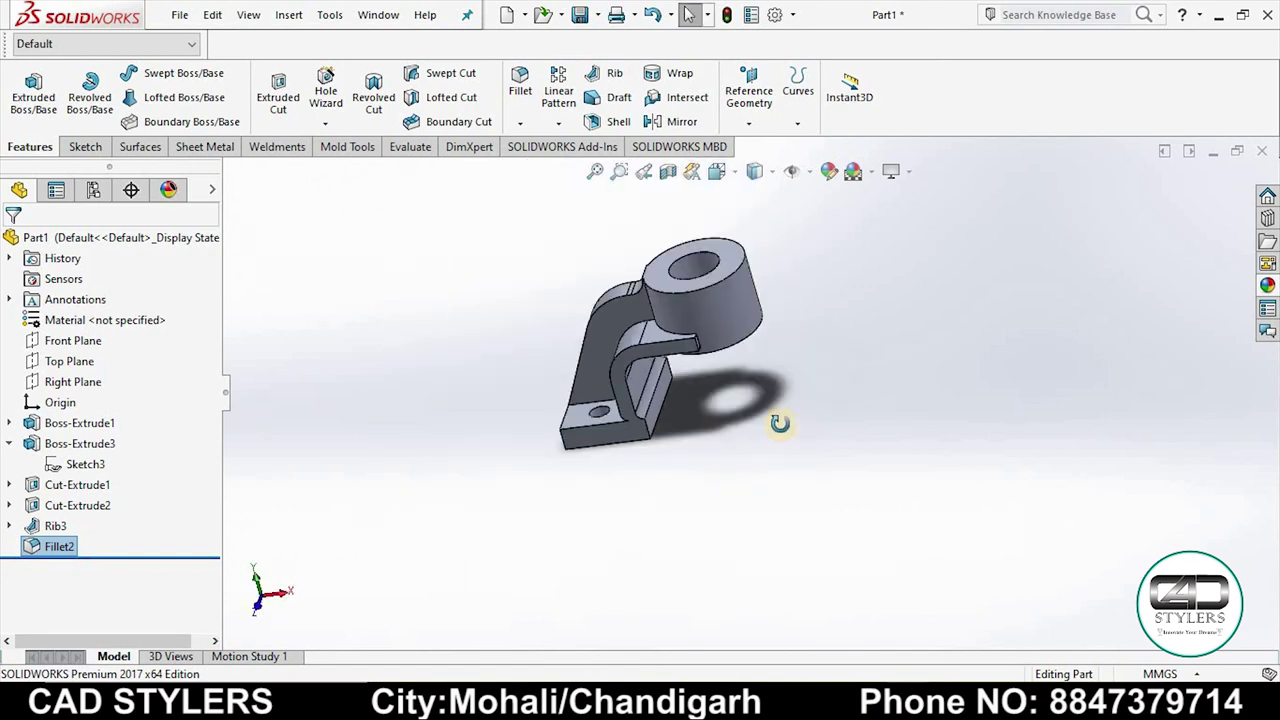